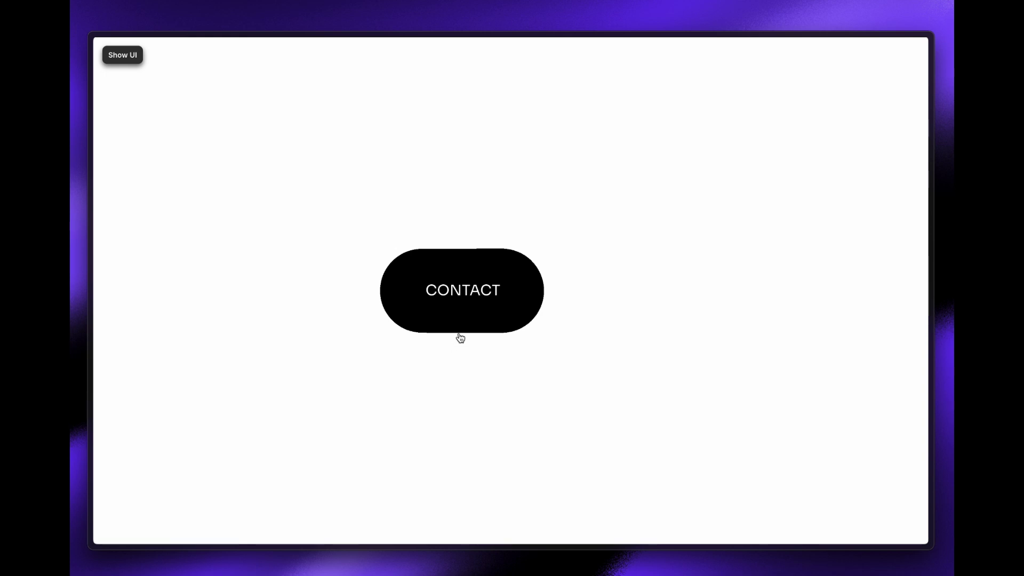
- Examine the CONTACT button's hover effect in the preview and review the build notes in Excalidraw, returning to Framer
{"action": "mouse_move", "coordinate": [464, 329]}
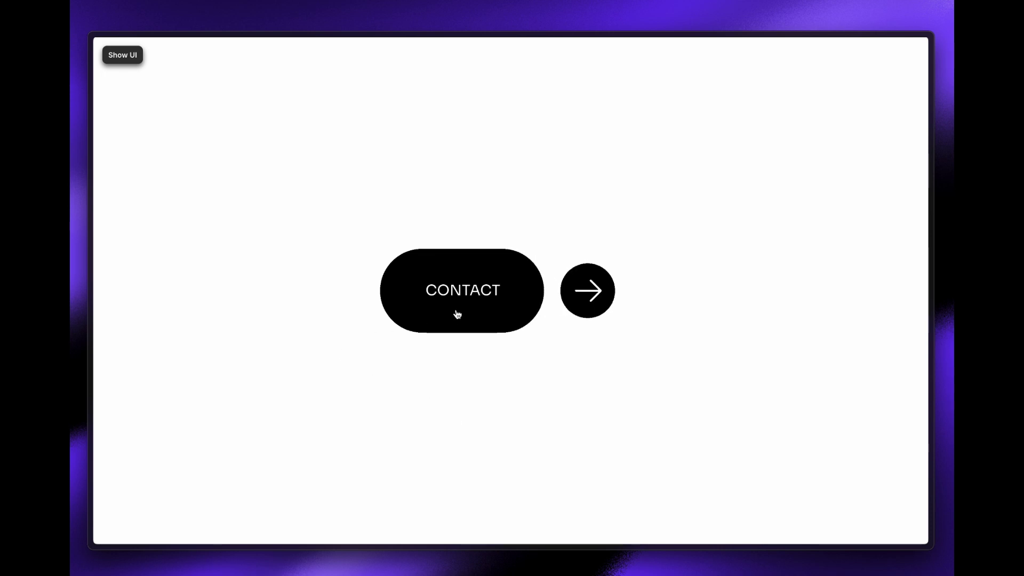
{"action": "mouse_move", "coordinate": [86, 250]}
{"action": "left_click", "coordinate": [133, 184]}
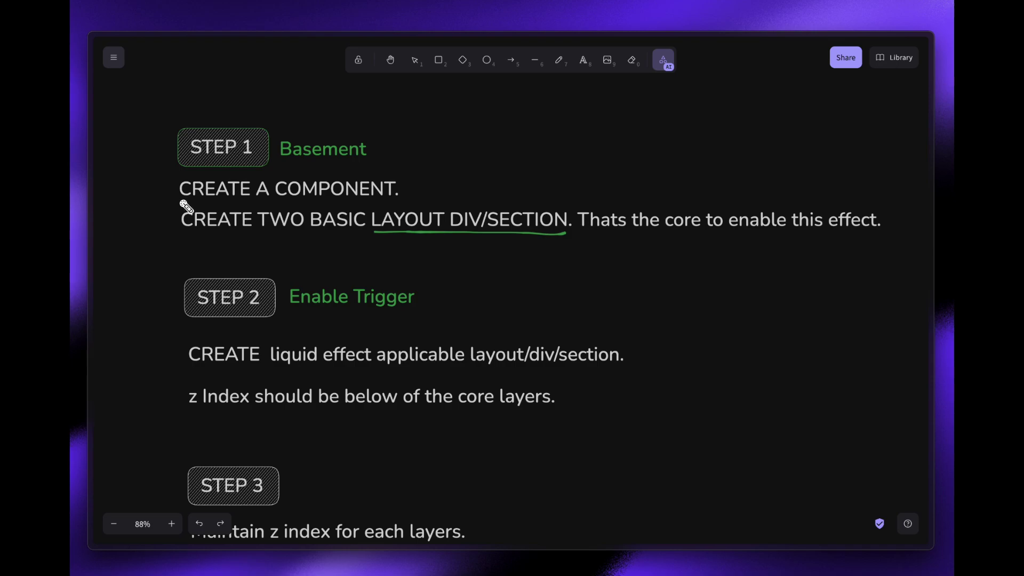
{"action": "left_click_drag", "start_coordinate": [188, 202], "coordinate": [401, 203]}
{"action": "mouse_move", "coordinate": [73, 129]}
{"action": "left_click", "coordinate": [127, 124]}
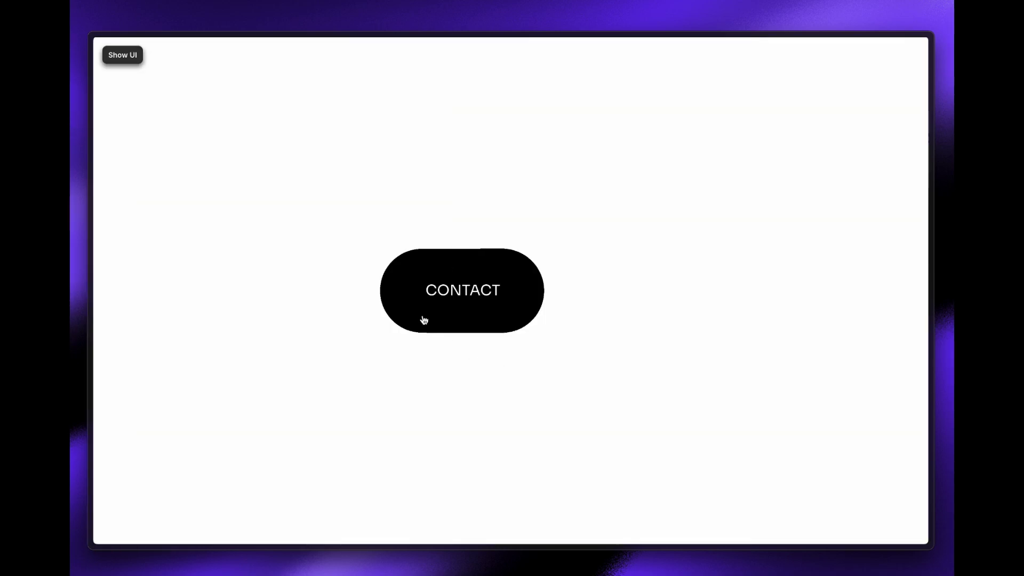
- Draw a frame about 328 by 144 on the empty canvas below the Desktop page
{"action": "left_click", "coordinate": [117, 59]}
{"action": "scroll", "coordinate": [474, 391], "scroll_direction": "down", "scroll_amount": 4}
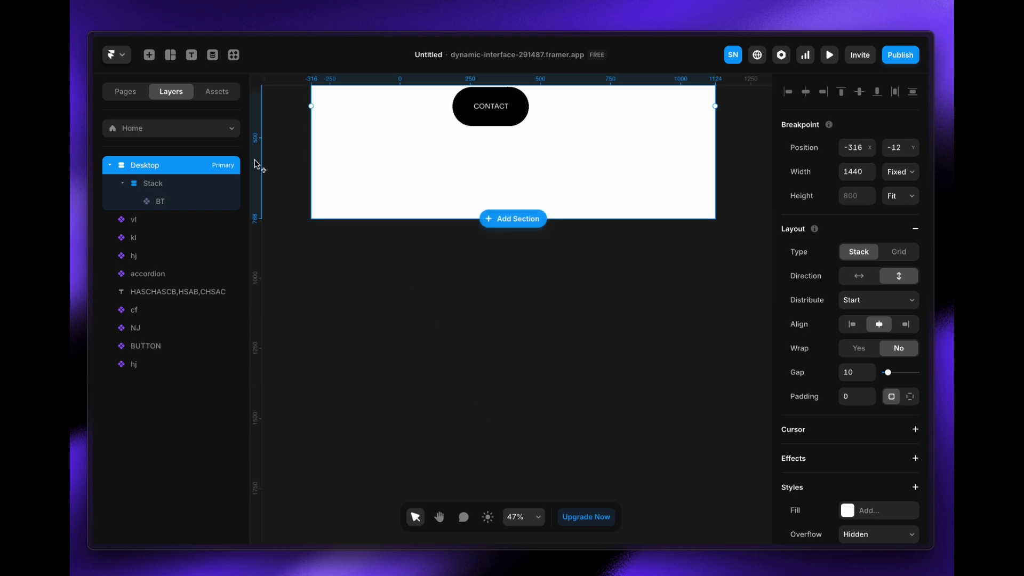
{"action": "left_click", "coordinate": [177, 62]}
{"action": "left_click", "coordinate": [188, 84]}
{"action": "left_click", "coordinate": [457, 269]}
{"action": "left_click_drag", "start_coordinate": [457, 268], "coordinate": [542, 299]}
- Set the new frame's width to 475 and height to 183
{"action": "left_click", "coordinate": [861, 200]}
{"action": "type", "text": "475"}
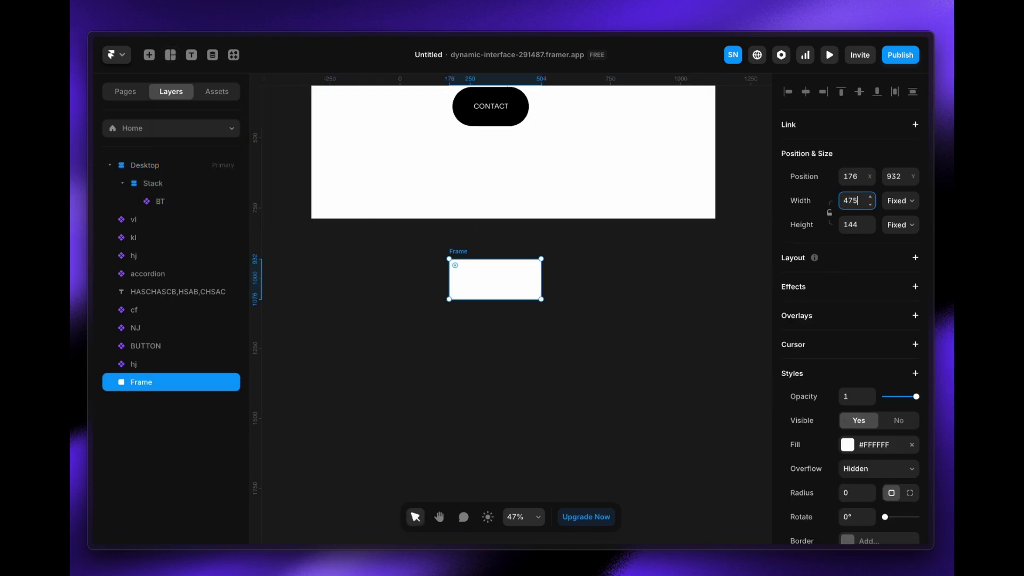
{"action": "key", "text": "Return"}
{"action": "left_click", "coordinate": [862, 226]}
{"action": "type", "text": "183"}
{"action": "key", "text": "Return"}
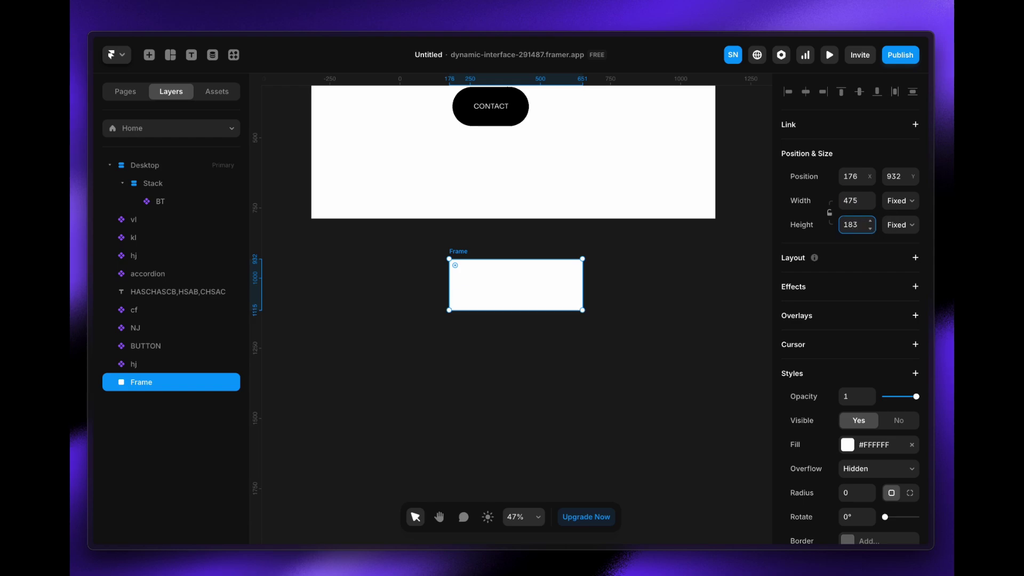
- Turn the frame into a component named button3 and give its primary variant a stack layout
{"action": "right_click", "coordinate": [484, 284]}
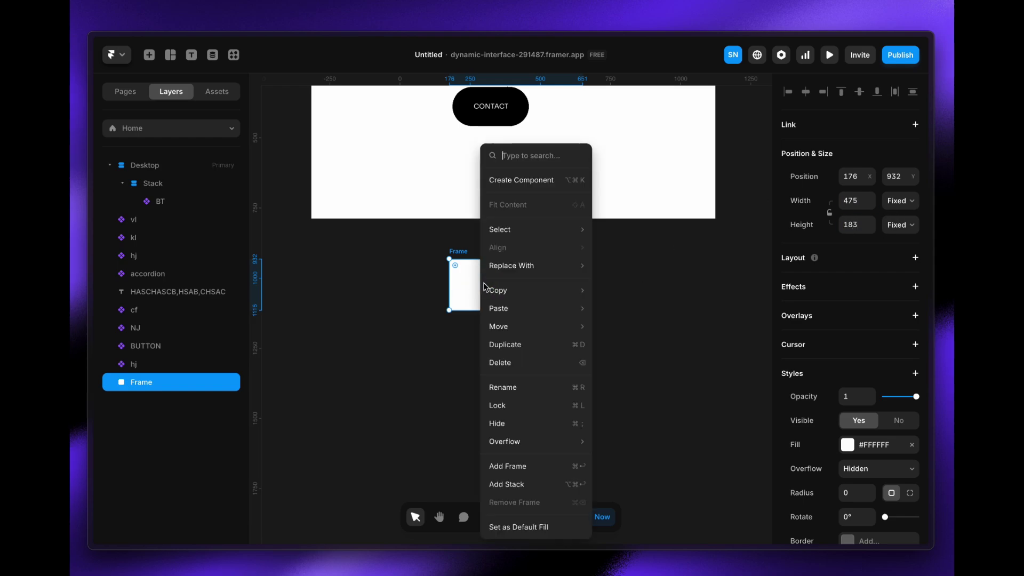
{"action": "left_click", "coordinate": [536, 184]}
{"action": "type", "text": "button"}
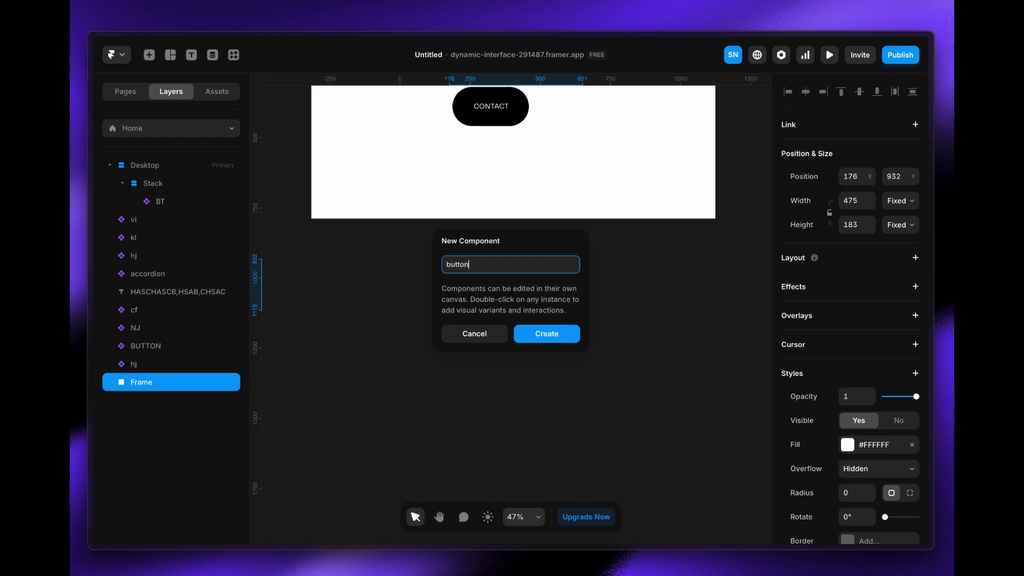
{"action": "type", "text": "3"}
{"action": "key", "text": "Return"}
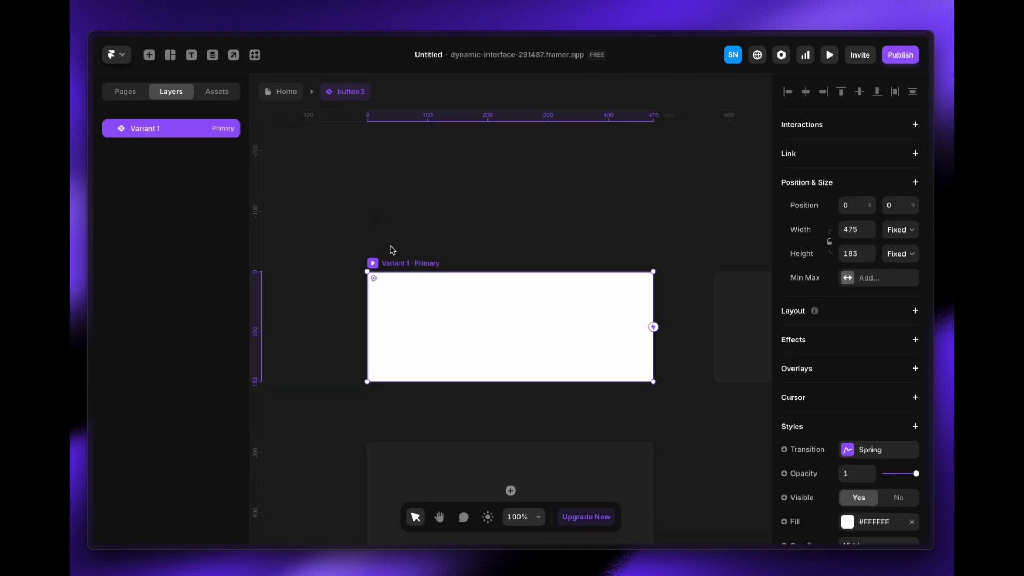
{"action": "left_click", "coordinate": [869, 314]}
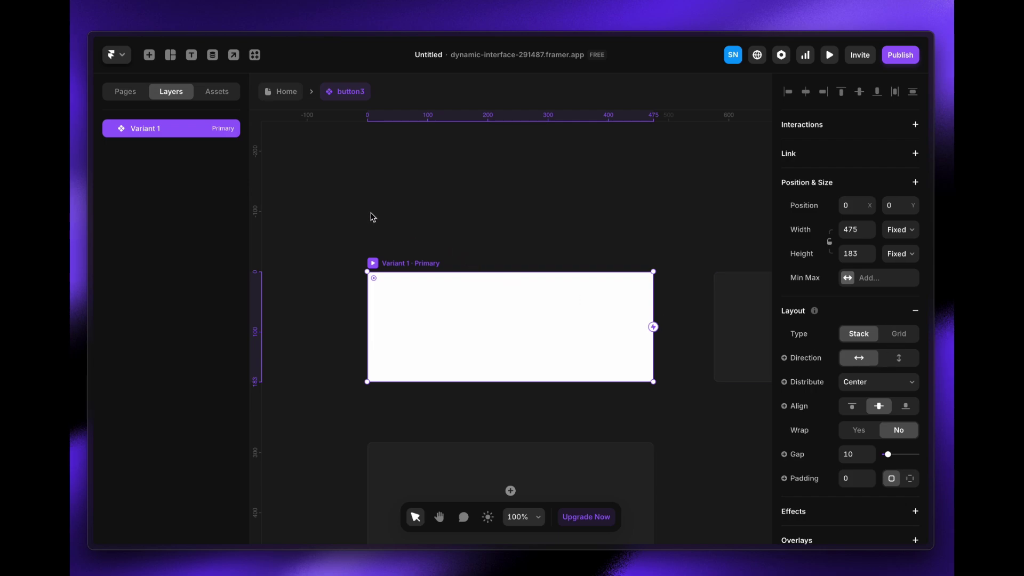
{"action": "left_click", "coordinate": [171, 56]}
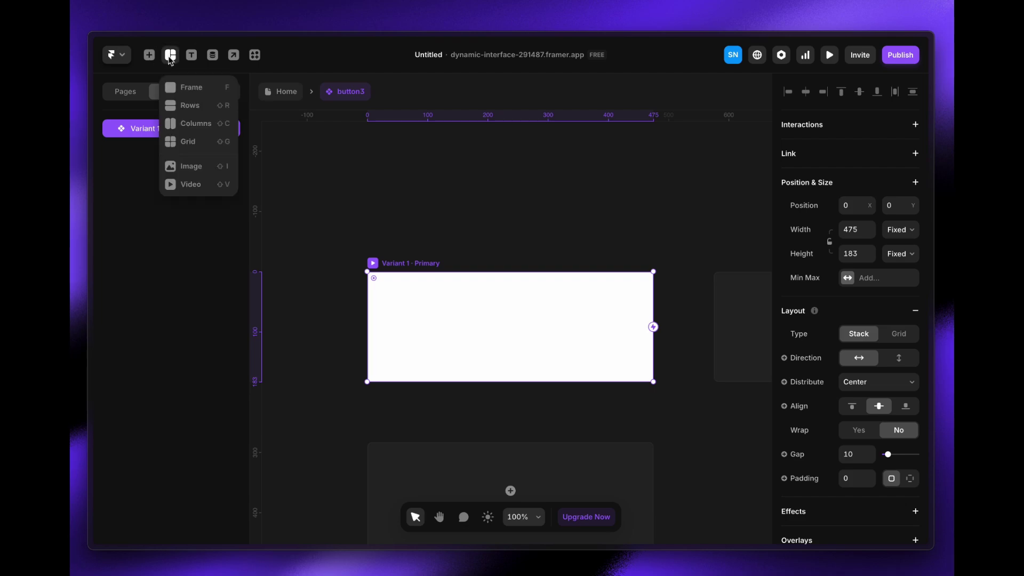
- Switch to Excalidraw to check the step 1 notes on basic layout sections, and return to Framer
{"action": "mouse_move", "coordinate": [127, 134]}
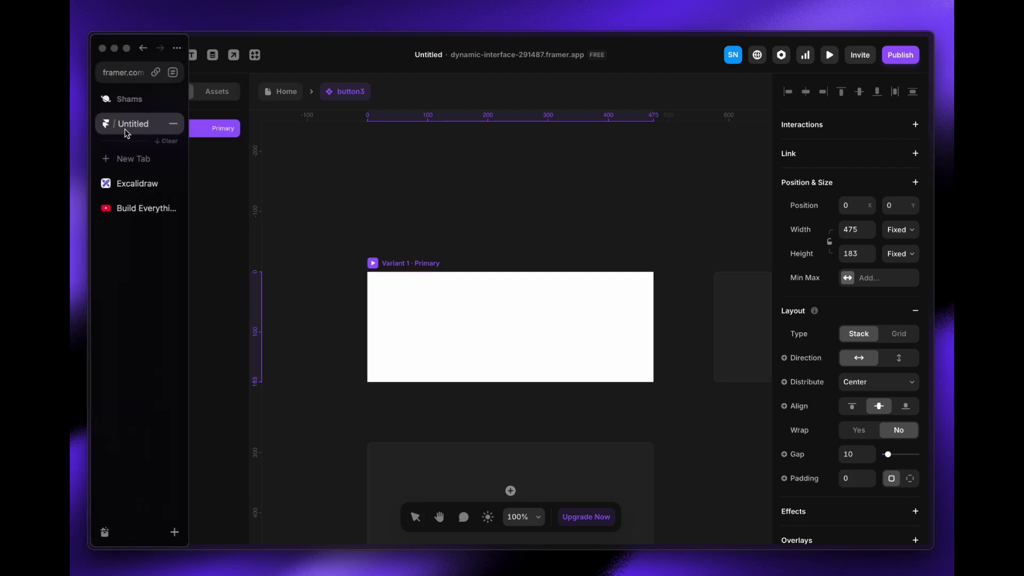
{"action": "left_click", "coordinate": [138, 183]}
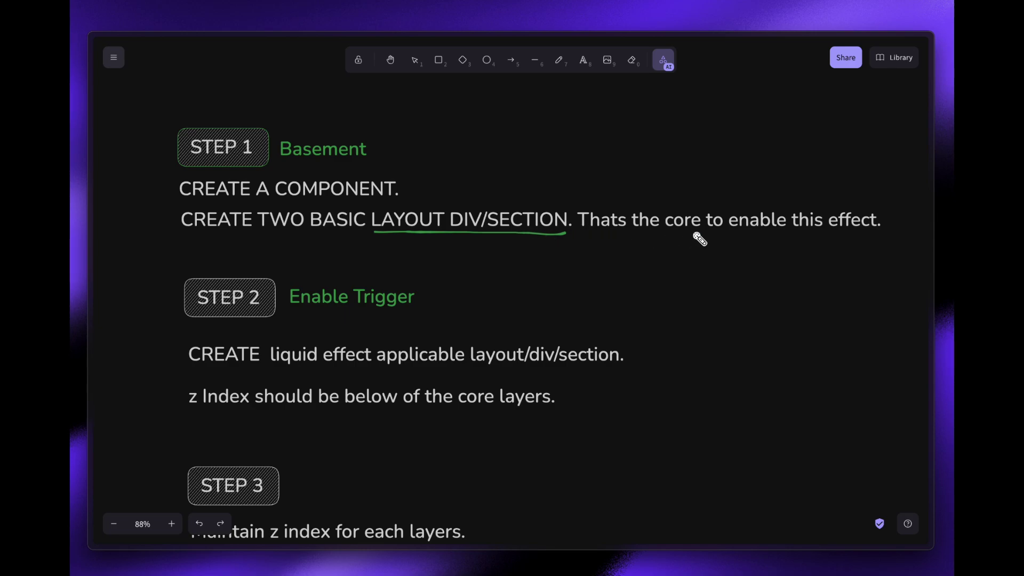
{"action": "mouse_move", "coordinate": [72, 212]}
{"action": "left_click", "coordinate": [134, 125]}
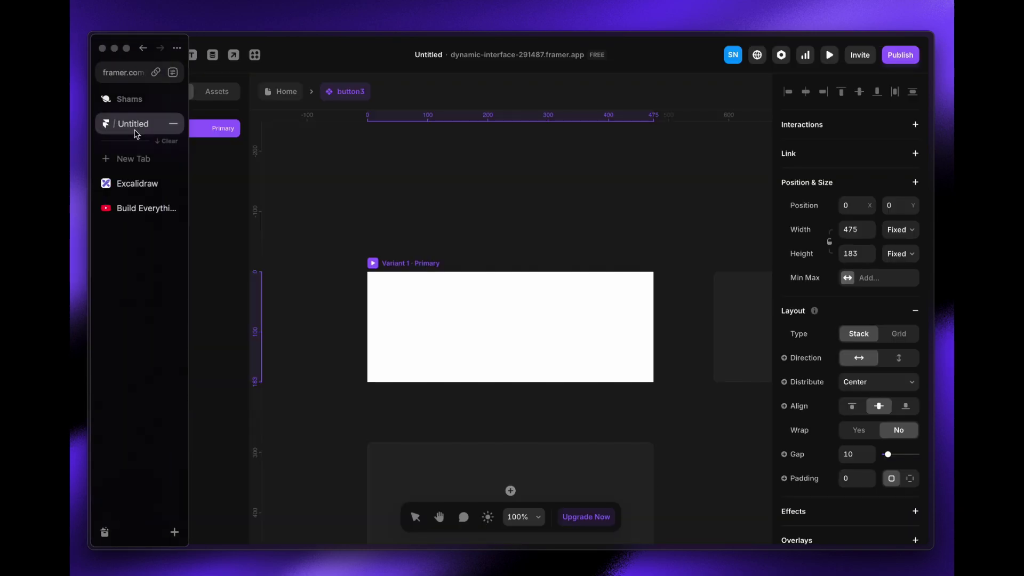
- Draw a frame about 267 by 97 inside Variant 1 and set its width and height to Fill
{"action": "left_click_drag", "start_coordinate": [394, 301], "coordinate": [552, 359]}
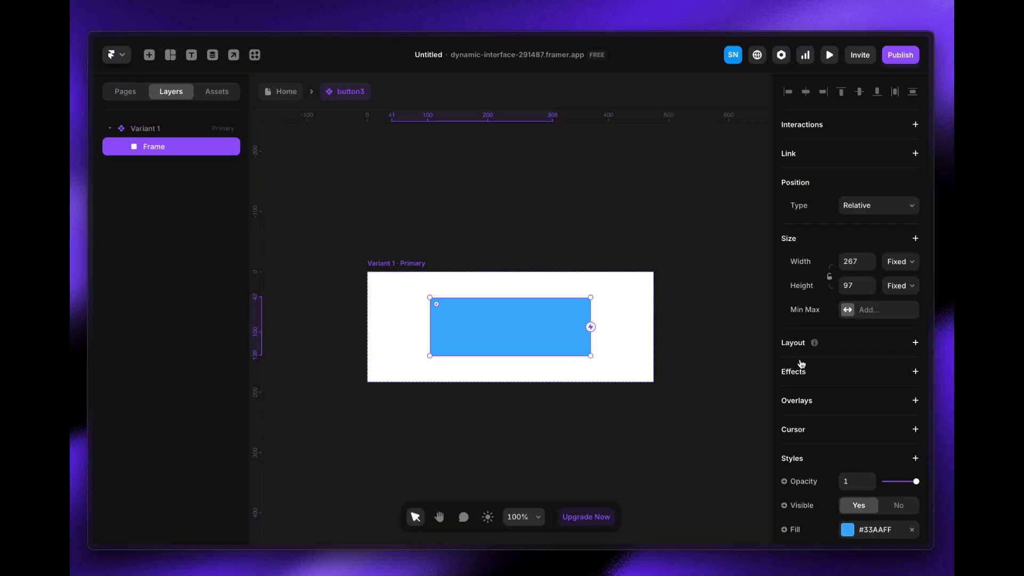
{"action": "left_click", "coordinate": [887, 266]}
{"action": "left_click", "coordinate": [890, 288]}
{"action": "left_click", "coordinate": [892, 286]}
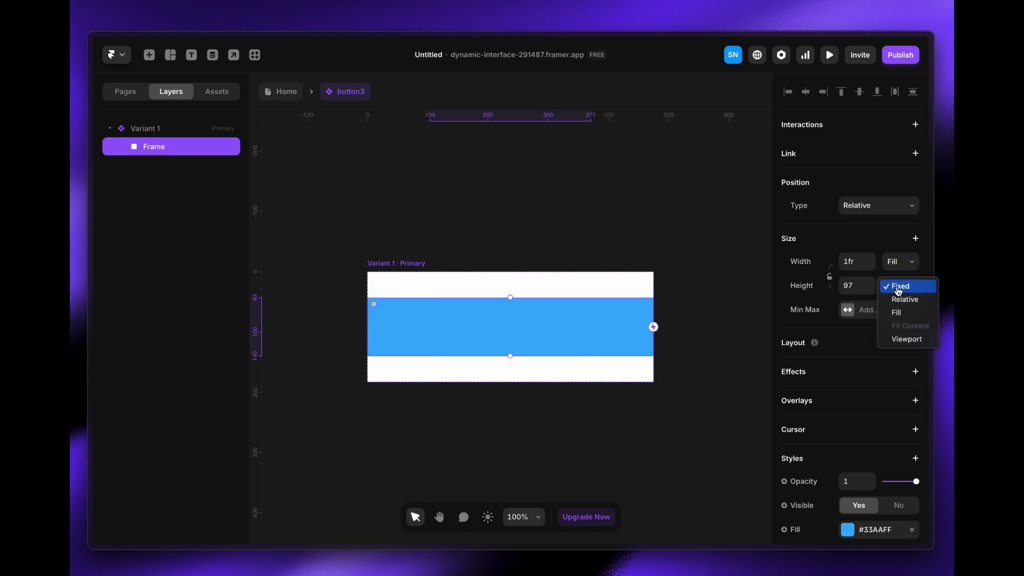
{"action": "left_click", "coordinate": [900, 313]}
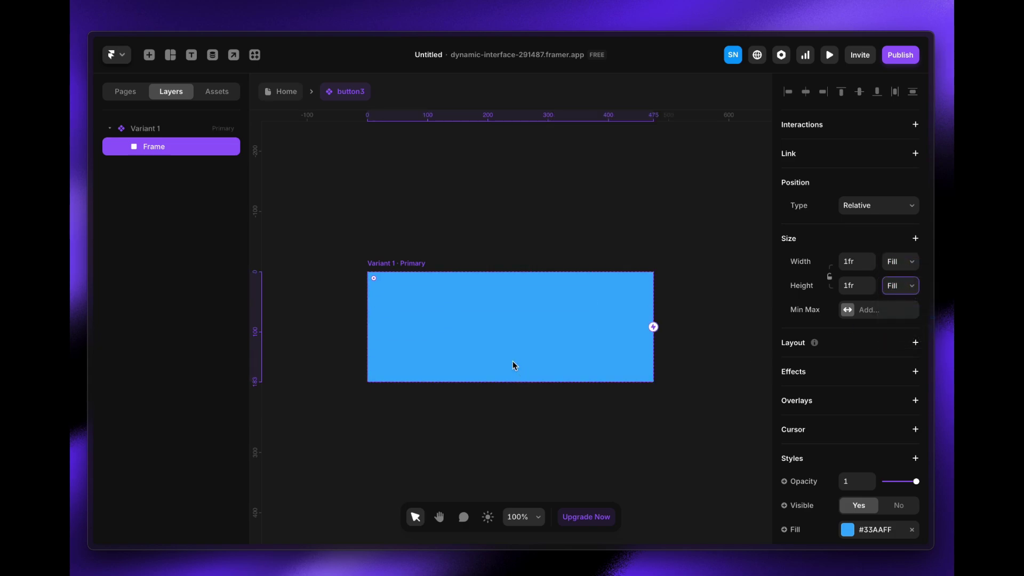
- Set the inner frame's fill to #000000 and add a blending style set to Color Burn
{"action": "scroll", "coordinate": [840, 496], "scroll_direction": "down", "scroll_amount": 4}
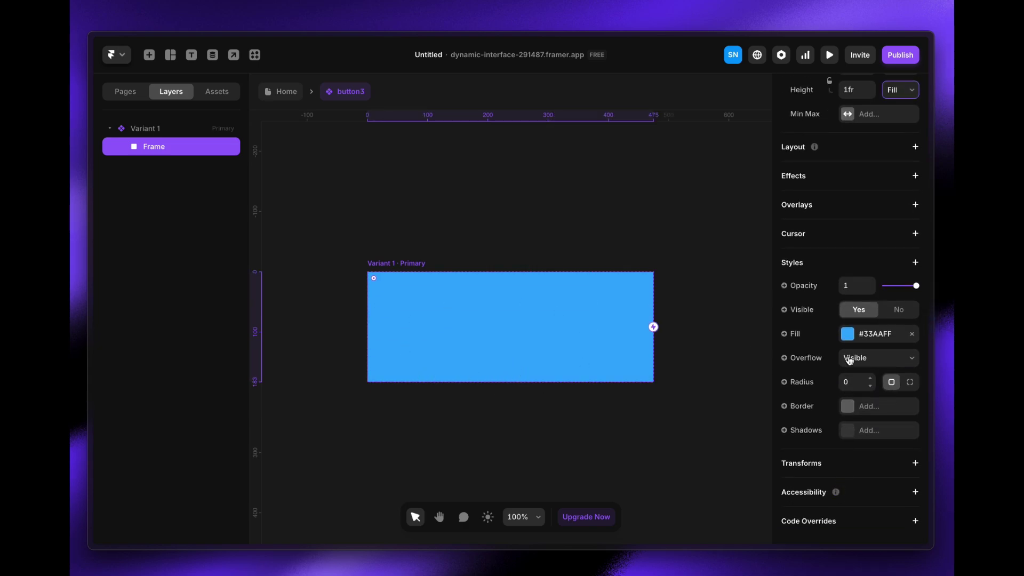
{"action": "left_click", "coordinate": [850, 339]}
{"action": "left_click_drag", "start_coordinate": [647, 442], "coordinate": [600, 465]}
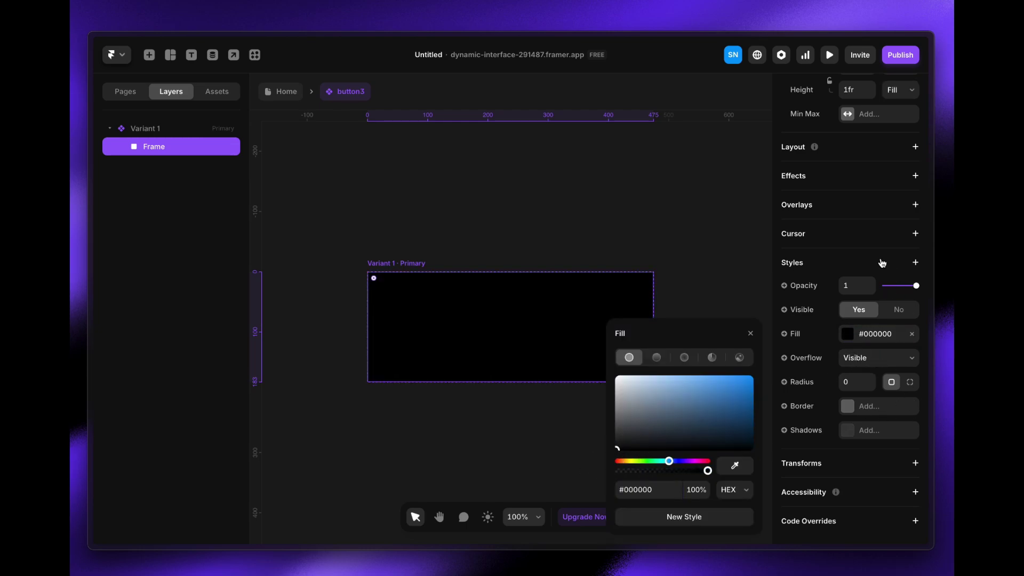
{"action": "left_click", "coordinate": [851, 262]}
{"action": "left_click", "coordinate": [804, 297]}
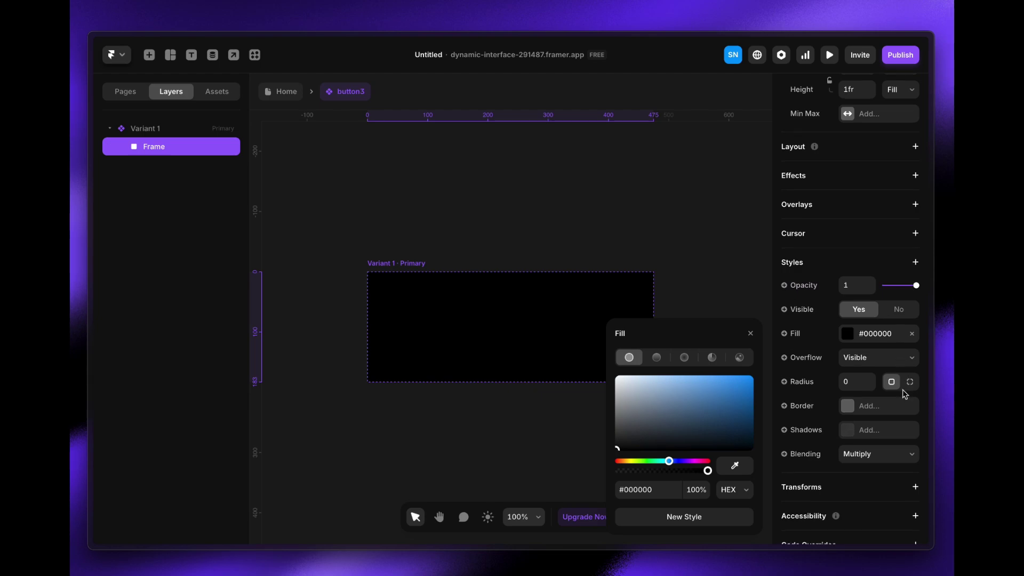
{"action": "scroll", "coordinate": [881, 430], "scroll_direction": "down", "scroll_amount": 1}
{"action": "left_click", "coordinate": [881, 430]}
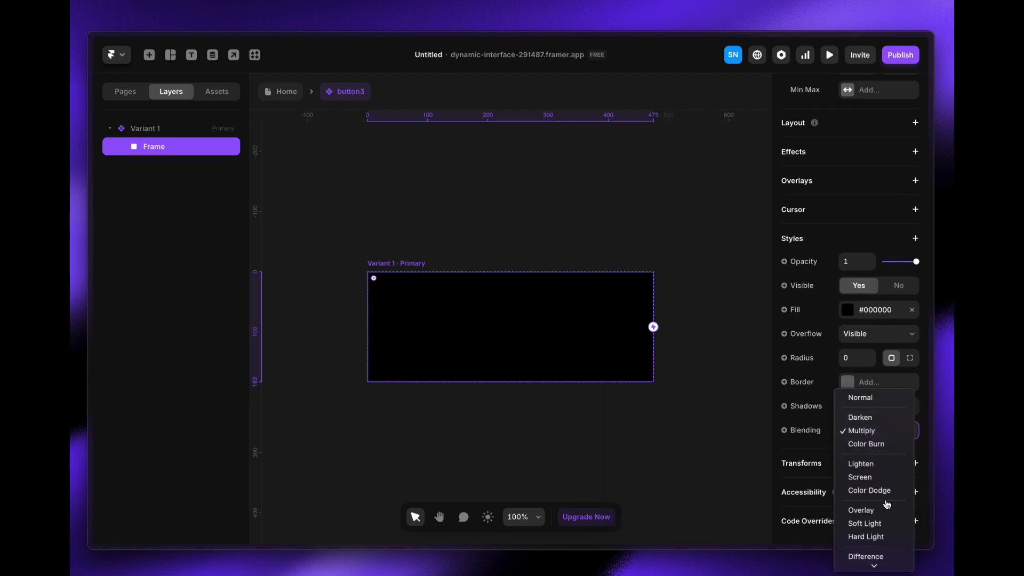
{"action": "left_click", "coordinate": [879, 446]}
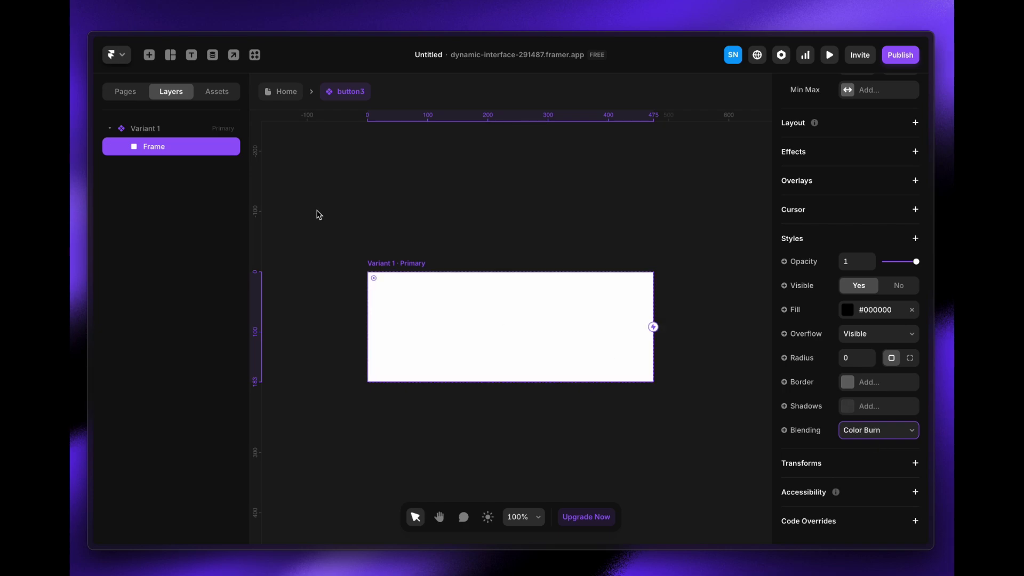
- Rename the inner frame's layer to black
{"action": "double_click", "coordinate": [155, 145]}
{"action": "type", "text": "bla"}
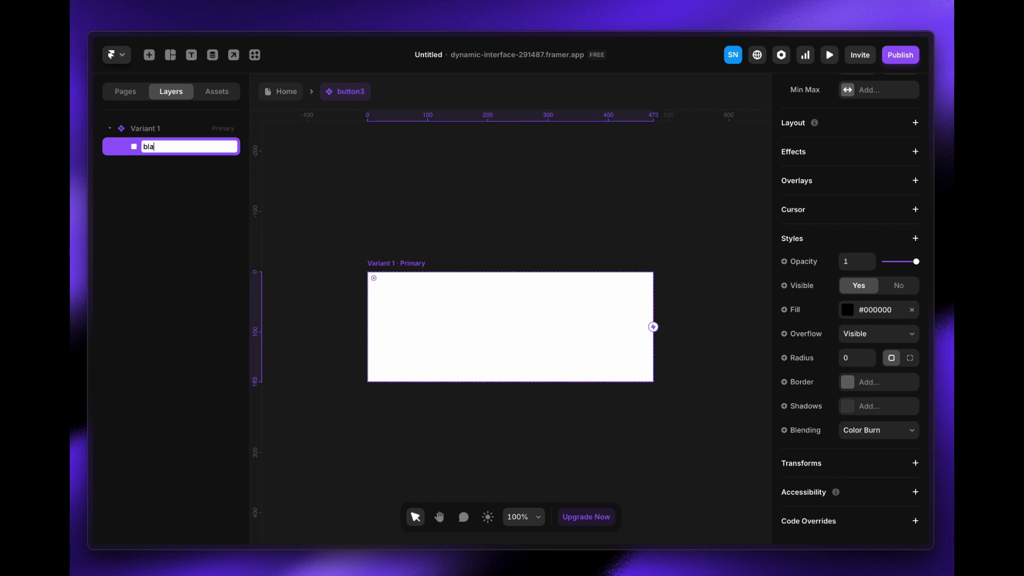
{"action": "type", "text": "ck"}
{"action": "key", "text": "Return"}
{"action": "key", "text": "super+d"}
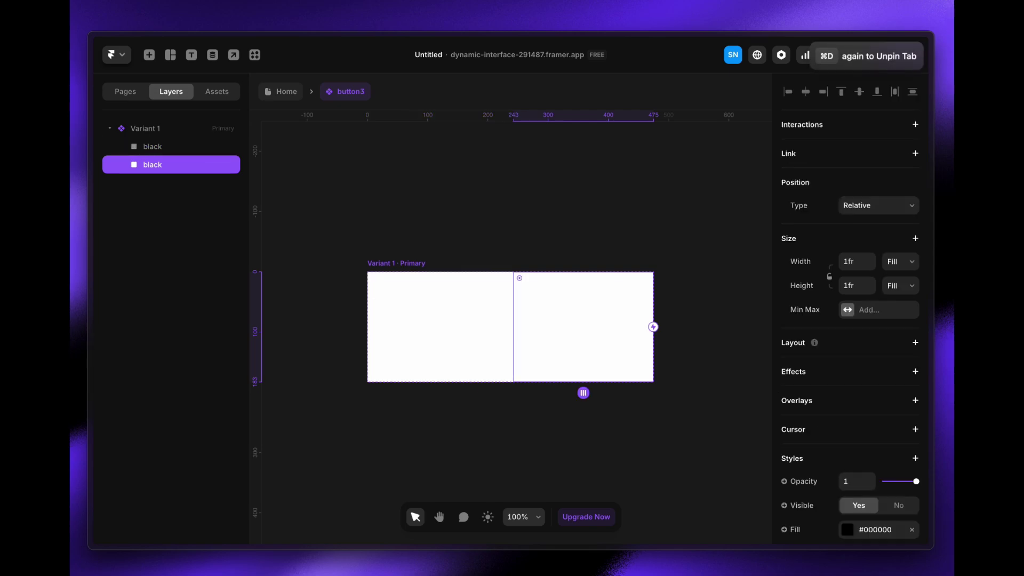
{"action": "key", "text": "Delete"}
{"action": "left_click", "coordinate": [171, 150]}
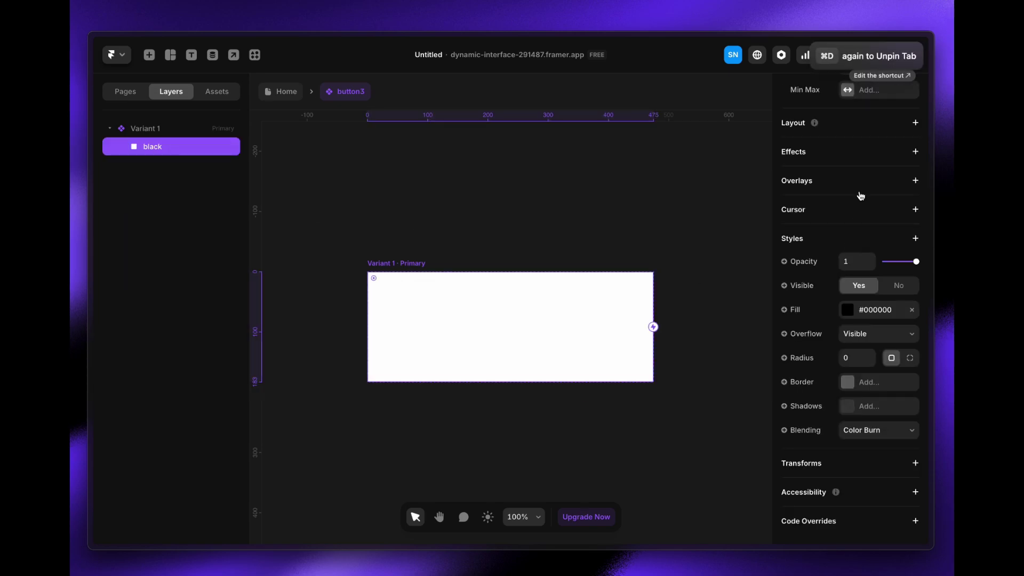
- Make the black layer's position absolute and align it to the right and bottom edges of Variant 1
{"action": "left_click", "coordinate": [876, 210]}
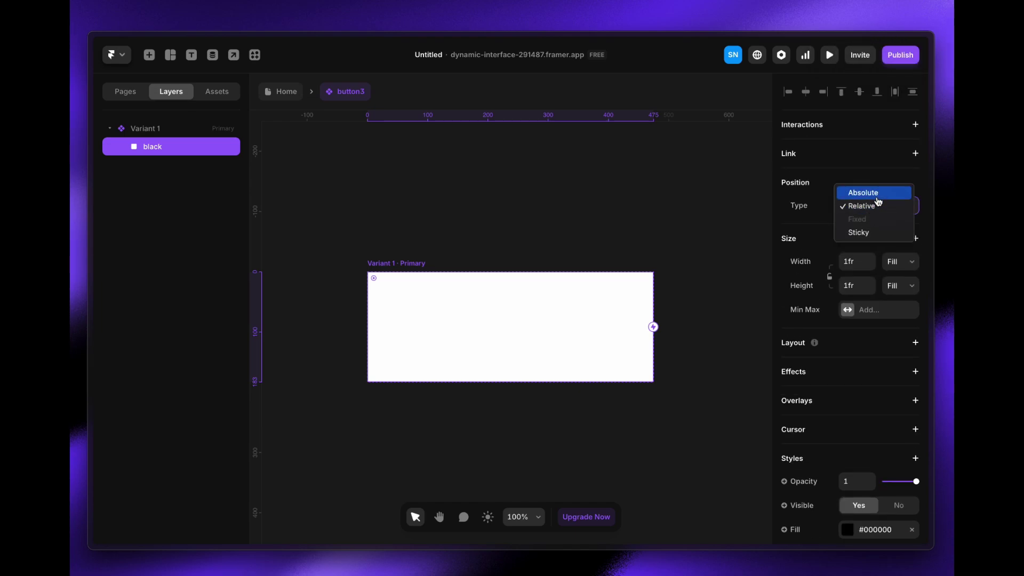
{"action": "left_click", "coordinate": [872, 195]}
{"action": "left_click", "coordinate": [823, 92]}
{"action": "left_click", "coordinate": [877, 92]}
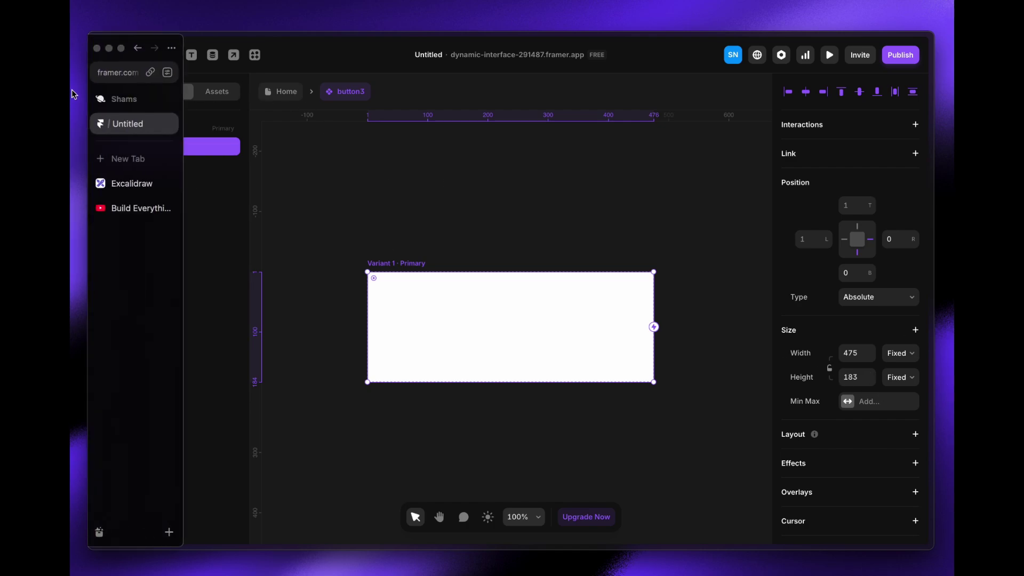
- Duplicate the black layer and rename the copy to offwhite
{"action": "key", "text": "super+d"}
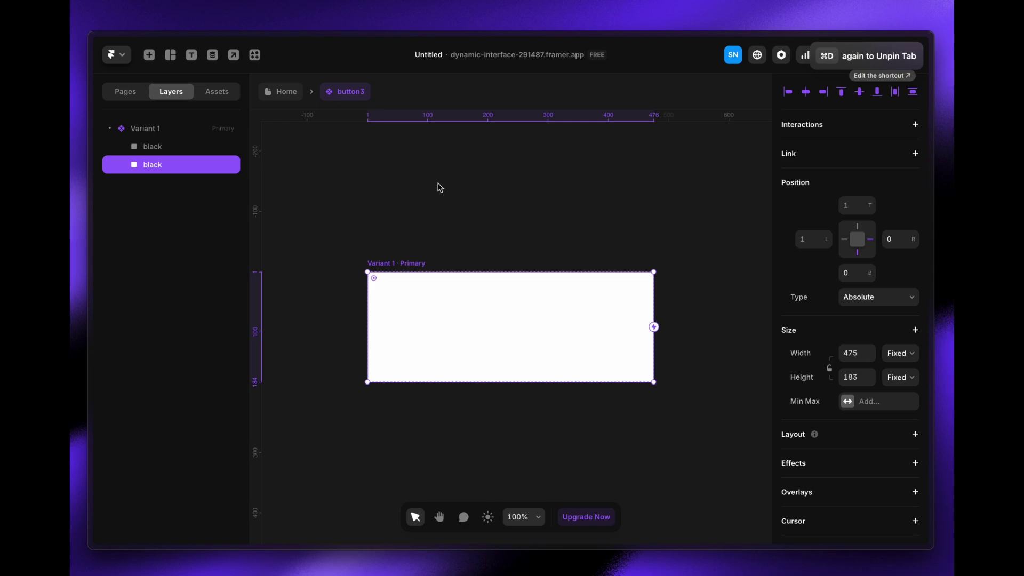
{"action": "double_click", "coordinate": [153, 165]}
{"action": "type", "text": "offwhite"}
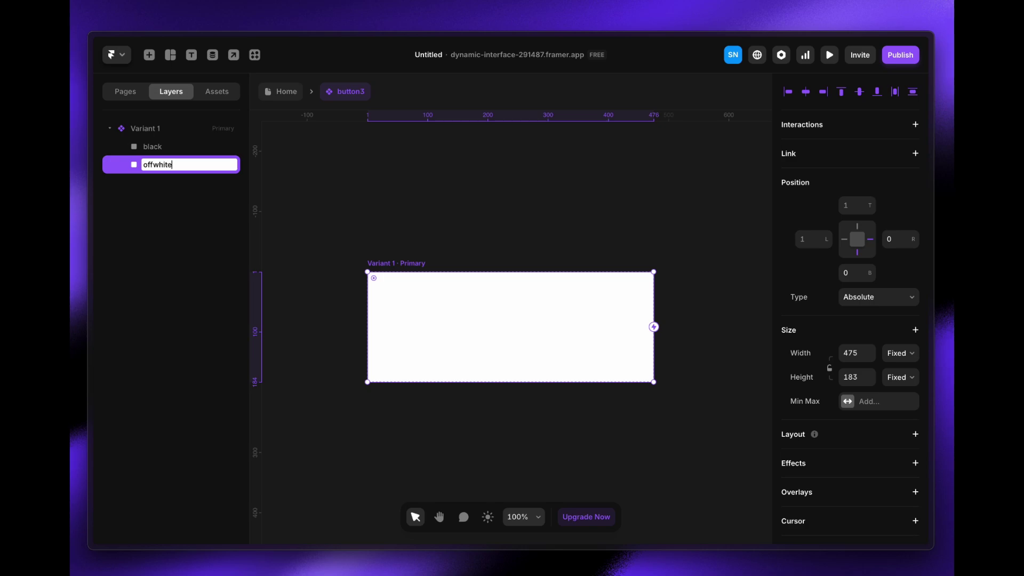
{"action": "key", "text": "Return"}
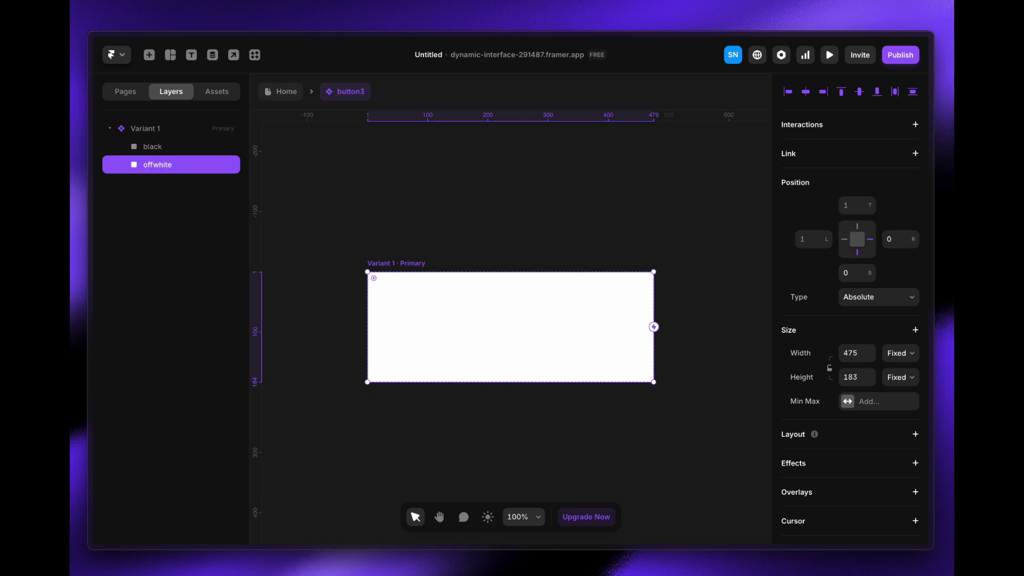
- Set the offwhite layer's blending to Color Dodge and its fill to #D9D9D9
{"action": "scroll", "coordinate": [866, 423], "scroll_direction": "down", "scroll_amount": 6}
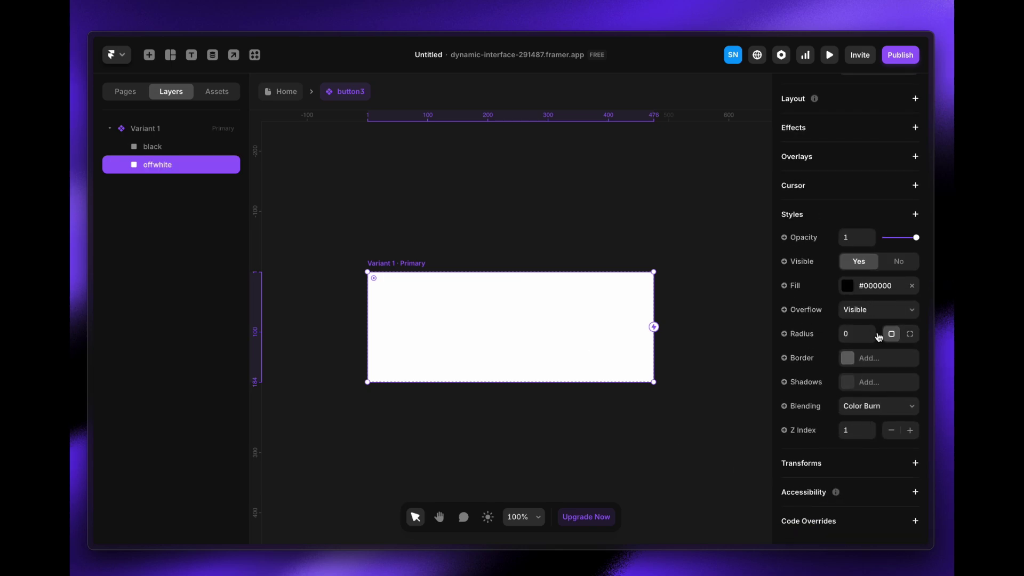
{"action": "left_click", "coordinate": [880, 406]}
{"action": "left_click", "coordinate": [882, 454]}
{"action": "left_click", "coordinate": [848, 287]}
{"action": "left_click", "coordinate": [617, 341]}
{"action": "left_click_drag", "start_coordinate": [617, 341], "coordinate": [612, 336]}
{"action": "left_click", "coordinate": [376, 424]}
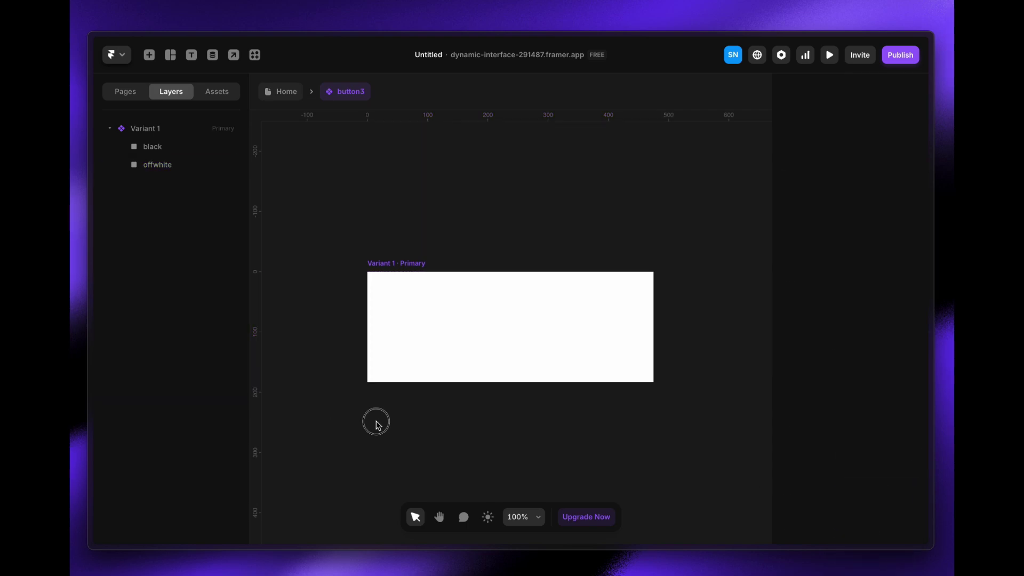
- Lock the black and offwhite layers and return to the Home page
{"action": "left_click", "coordinate": [164, 145]}
{"action": "right_click", "coordinate": [164, 145]}
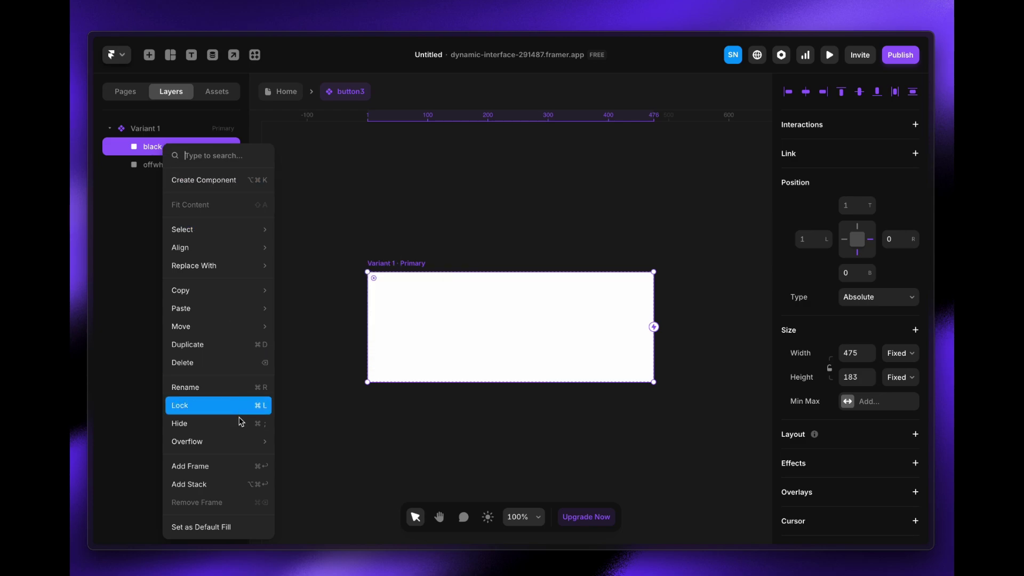
{"action": "left_click", "coordinate": [235, 406]}
{"action": "right_click", "coordinate": [149, 167]}
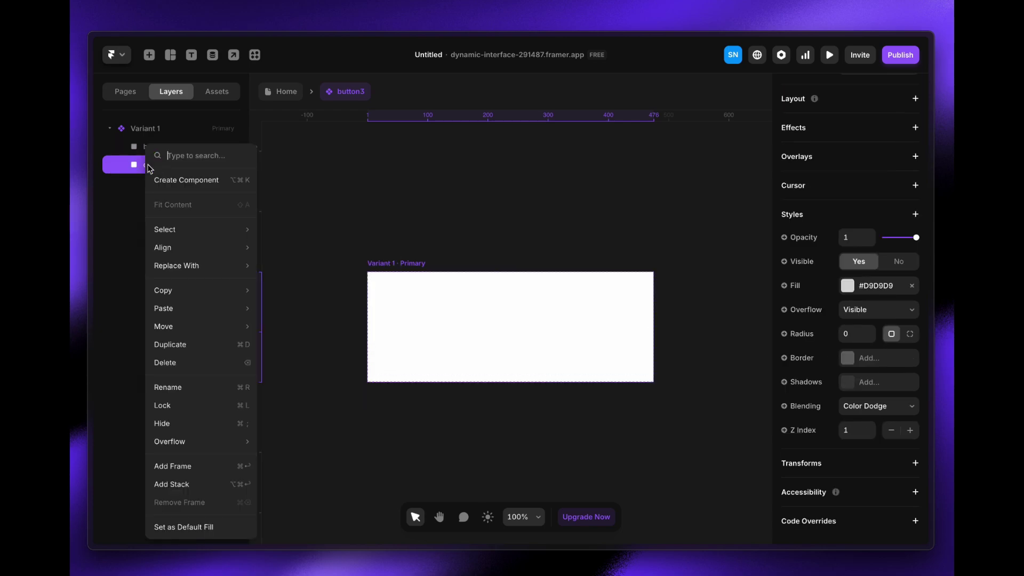
{"action": "left_click", "coordinate": [229, 405]}
{"action": "left_click", "coordinate": [284, 92]}
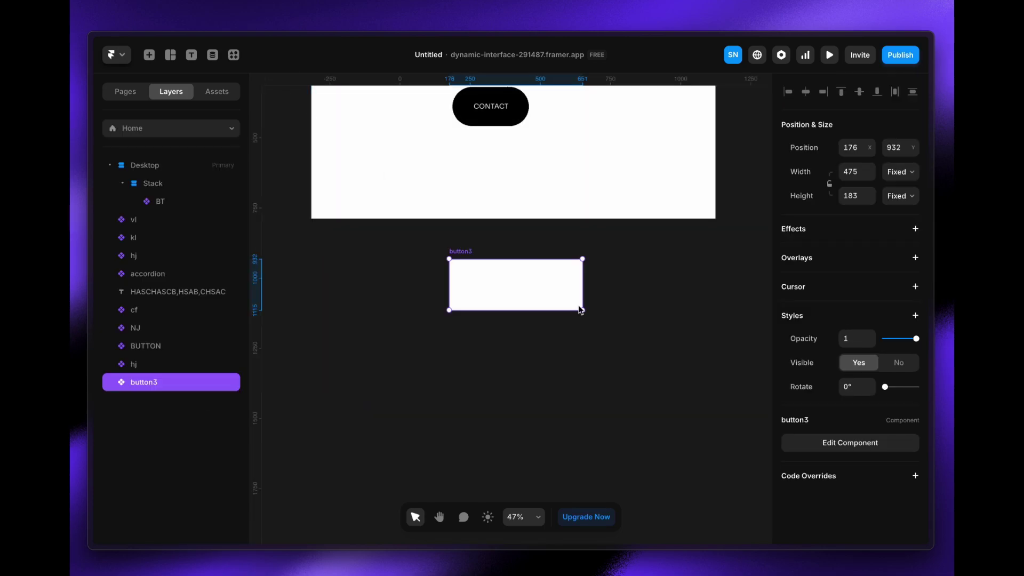
- Switch to the Excalidraw notes and review the Step 2 Enable Trigger and Step 3 instructions
{"action": "double_click", "coordinate": [492, 284]}
{"action": "mouse_move", "coordinate": [141, 176]}
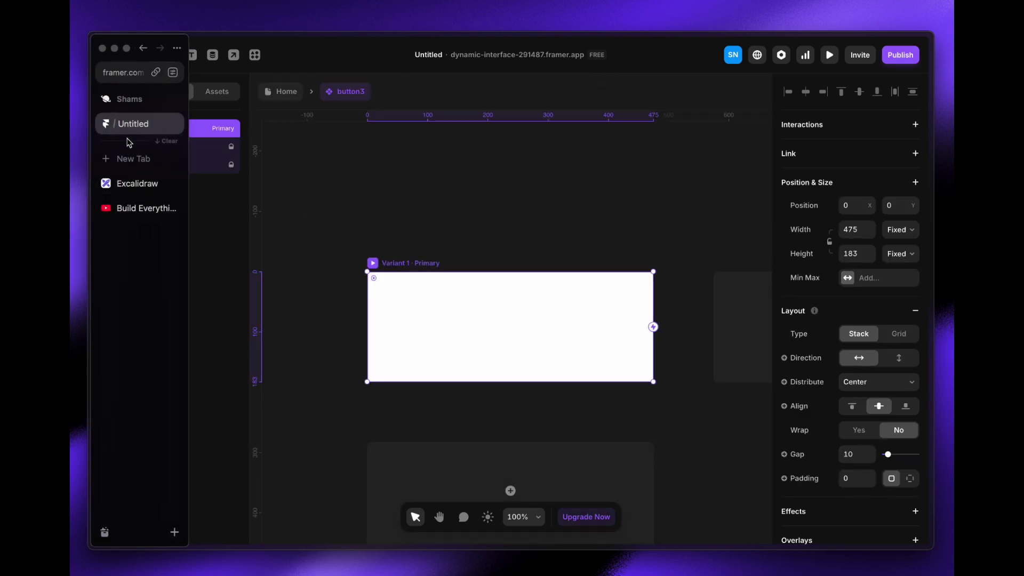
{"action": "left_click", "coordinate": [135, 184]}
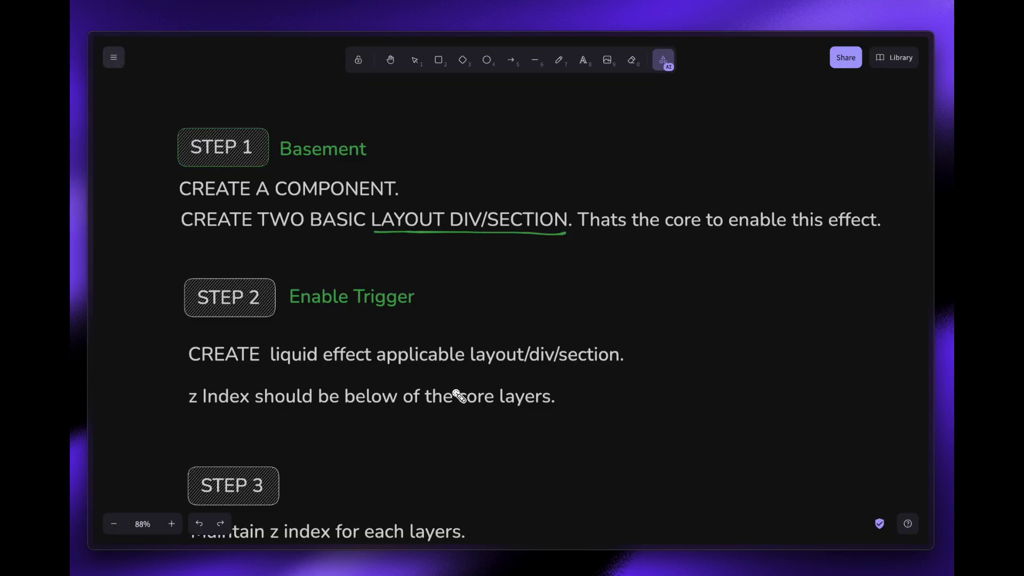
{"action": "scroll", "coordinate": [414, 405], "scroll_direction": "down", "scroll_amount": 1}
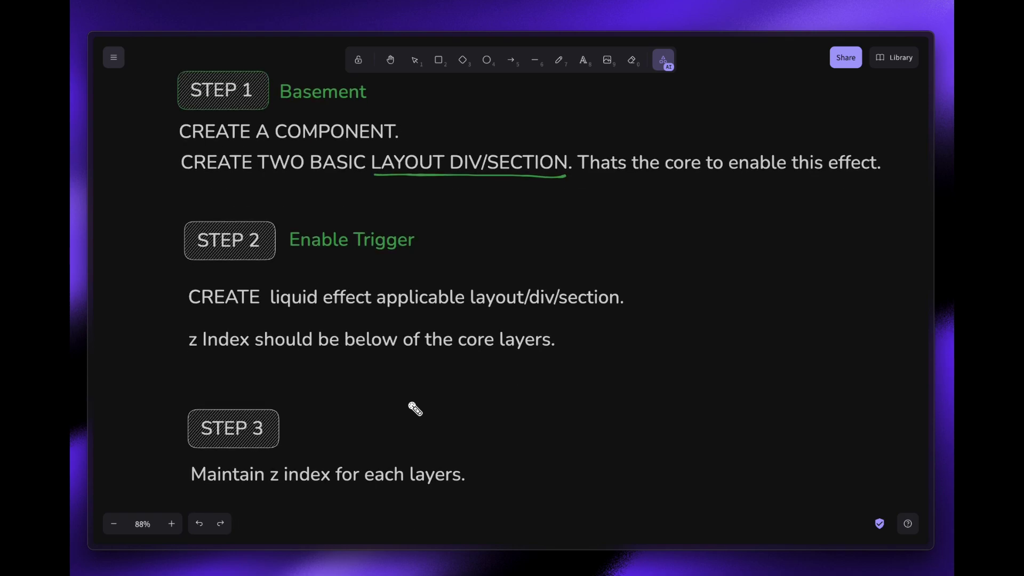
{"action": "scroll", "coordinate": [415, 409], "scroll_direction": "down", "scroll_amount": 1}
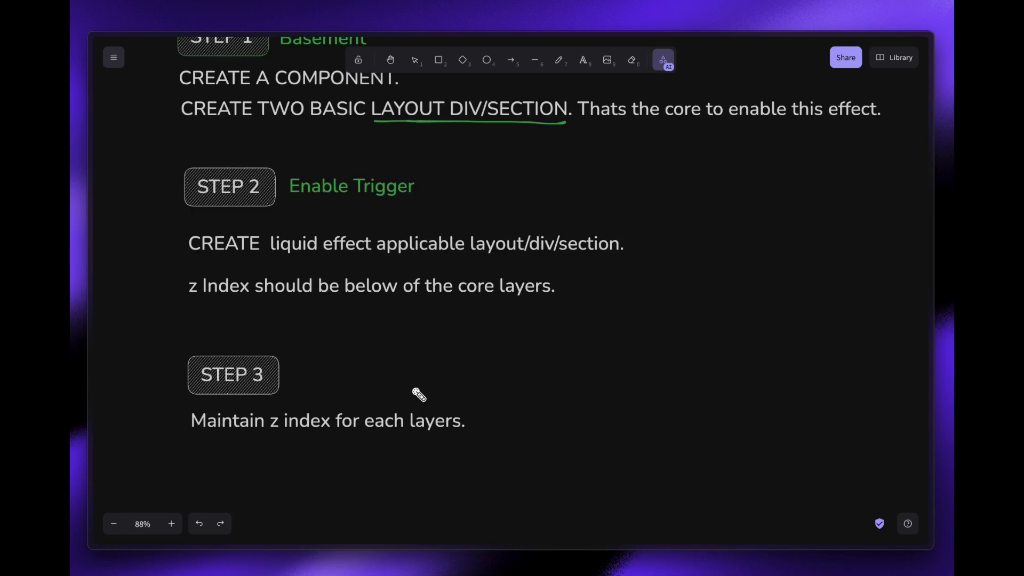
{"action": "left_click_drag", "start_coordinate": [299, 205], "coordinate": [460, 201]}
{"action": "mouse_move", "coordinate": [79, 170]}
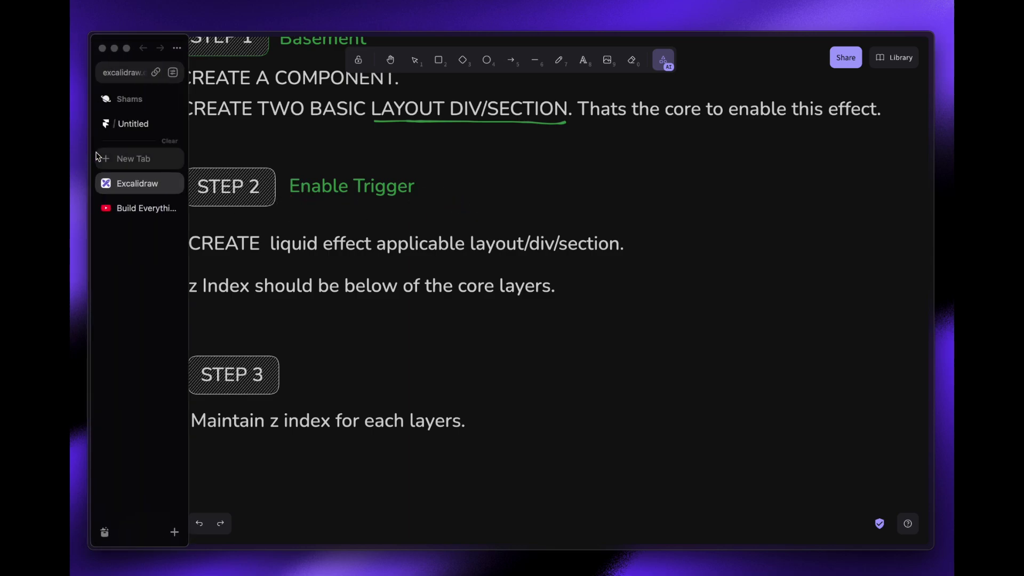
- Switch back to Framer and preview the Home page's CONTACT button with its hover effect, with the preview interface hidden
{"action": "left_click", "coordinate": [128, 126]}
{"action": "left_click", "coordinate": [287, 93]}
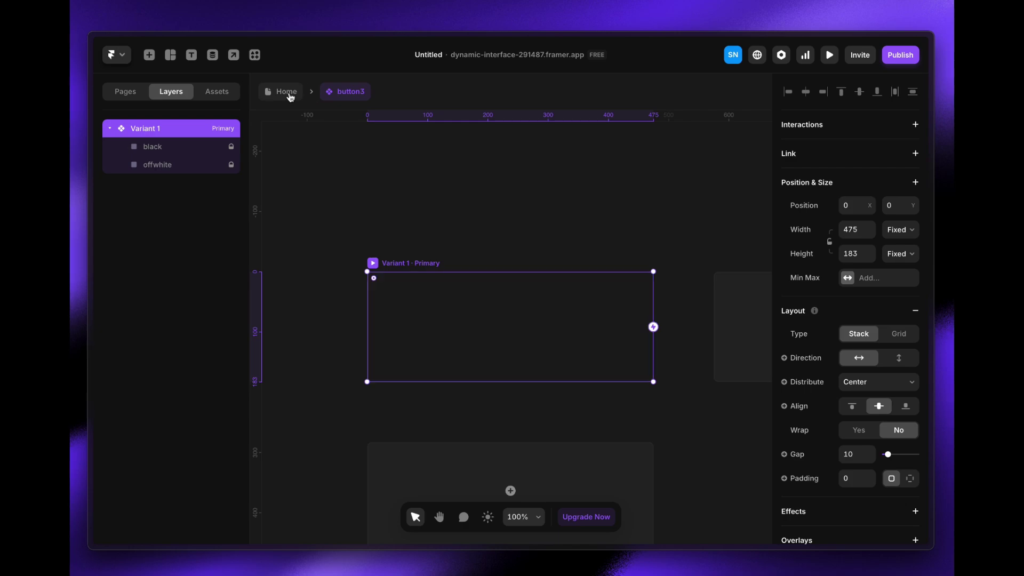
{"action": "left_click", "coordinate": [830, 54]}
{"action": "left_click", "coordinate": [214, 54]}
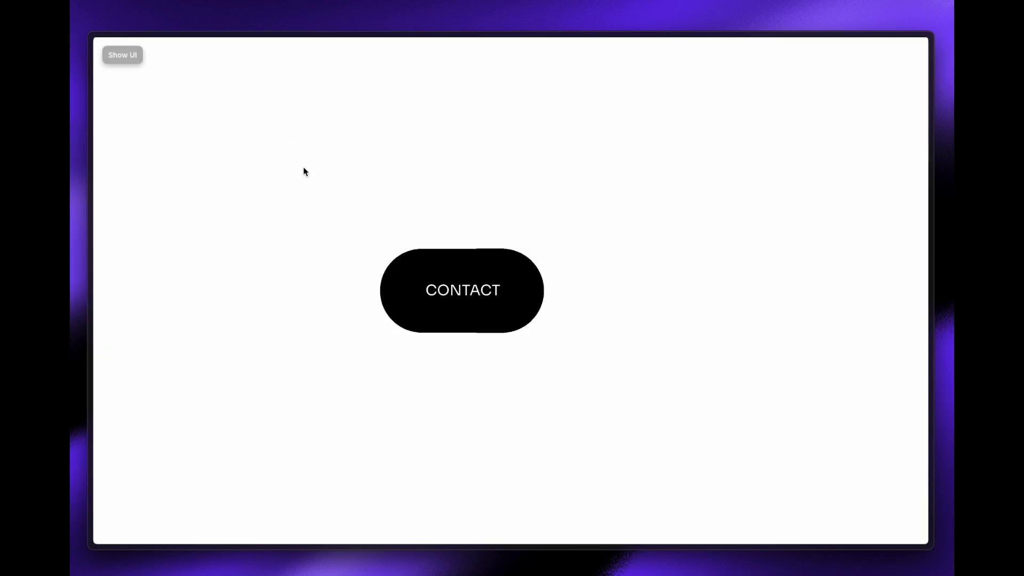
{"action": "mouse_move", "coordinate": [453, 330]}
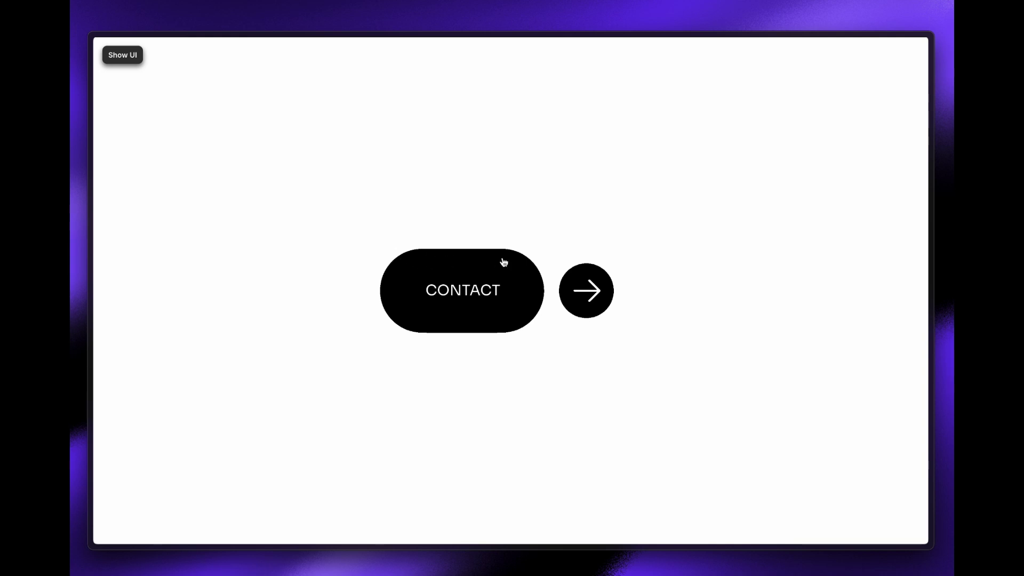
{"action": "left_click", "coordinate": [134, 57]}
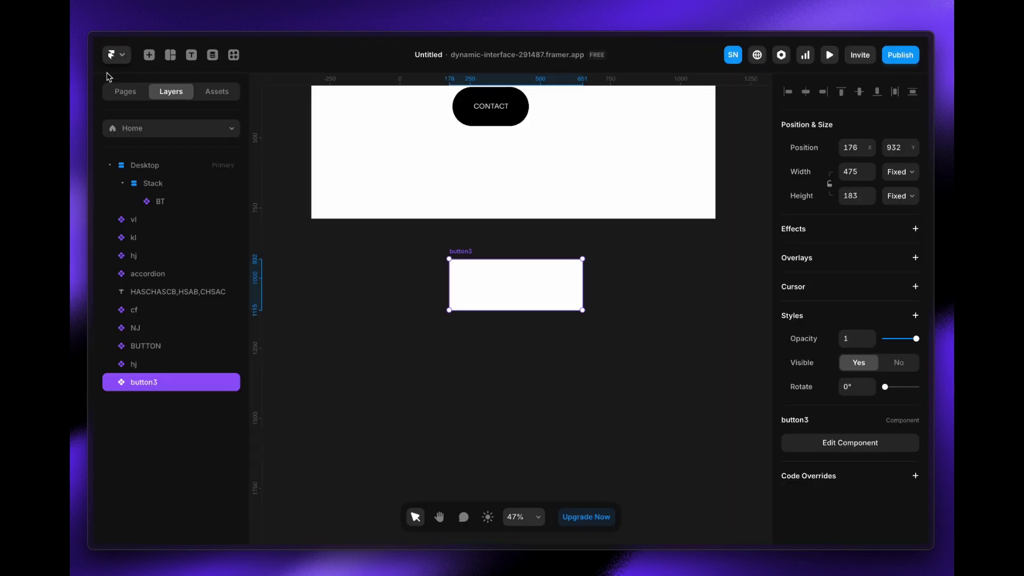
- Recheck the Step 2 liquid effect and z-index notes in Excalidraw and return to the Framer project
{"action": "mouse_move", "coordinate": [72, 104]}
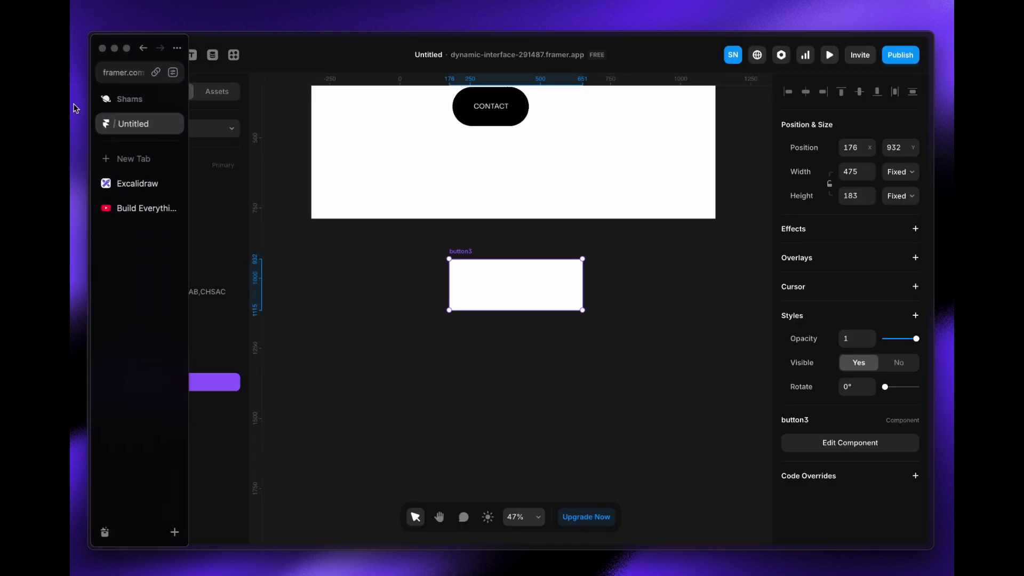
{"action": "left_click", "coordinate": [152, 184]}
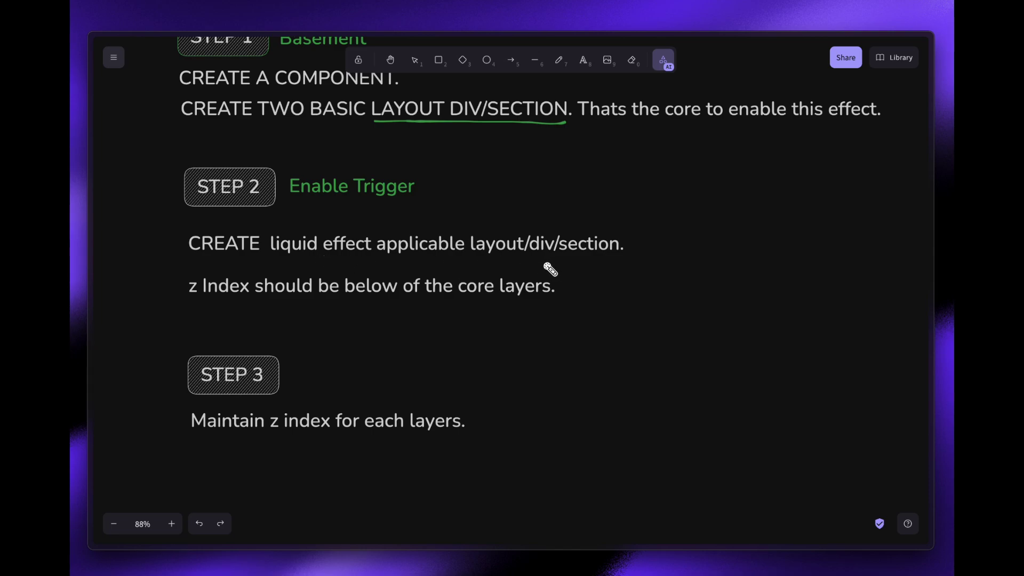
{"action": "left_click", "coordinate": [137, 139]}
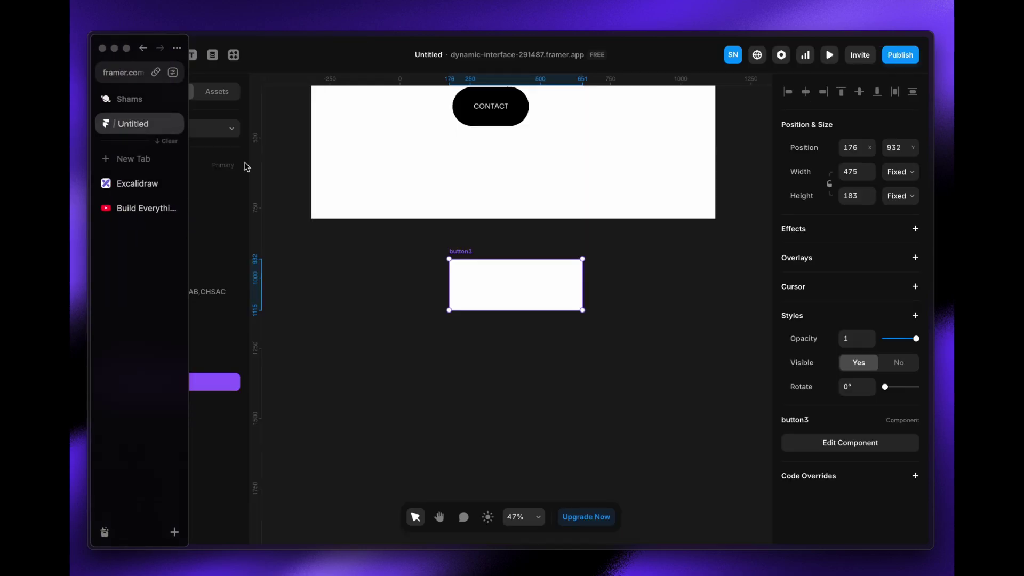
- Open the button3 component and draw a 191 by 101 frame inside Variant 1, rounding its corners to radius 51
{"action": "double_click", "coordinate": [498, 275]}
{"action": "left_click", "coordinate": [170, 54]}
{"action": "left_click", "coordinate": [181, 80]}
{"action": "left_click_drag", "start_coordinate": [389, 294], "coordinate": [478, 348]}
{"action": "left_click_drag", "start_coordinate": [460, 314], "coordinate": [529, 346]}
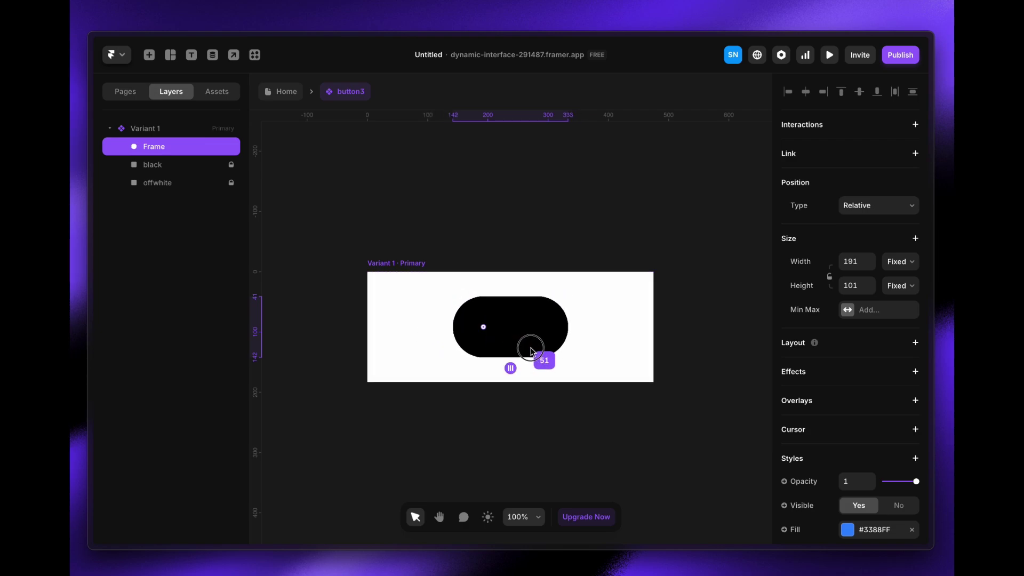
- Add a Blur filter of 10 to the pill-shaped frame
{"action": "scroll", "coordinate": [871, 383], "scroll_direction": "down", "scroll_amount": 4}
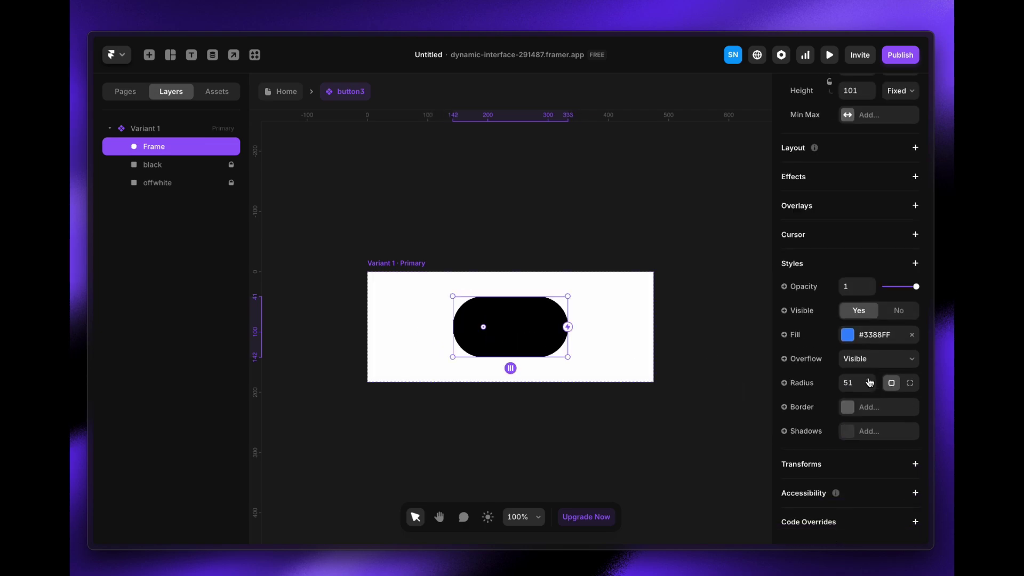
{"action": "left_click", "coordinate": [888, 268]}
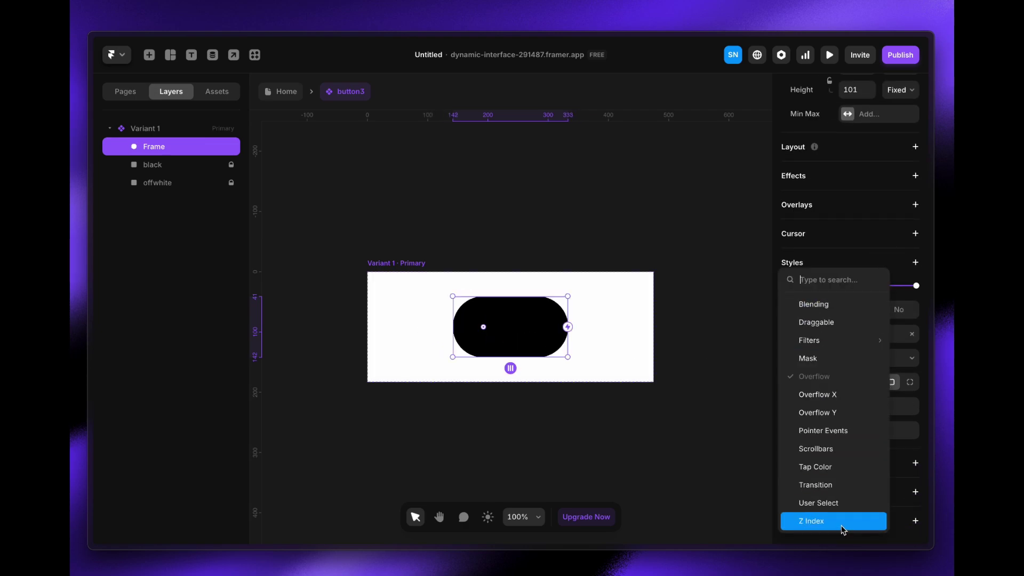
{"action": "mouse_move", "coordinate": [843, 344]}
{"action": "left_click", "coordinate": [758, 337]}
{"action": "left_click", "coordinate": [849, 458]}
{"action": "key", "text": "Return"}
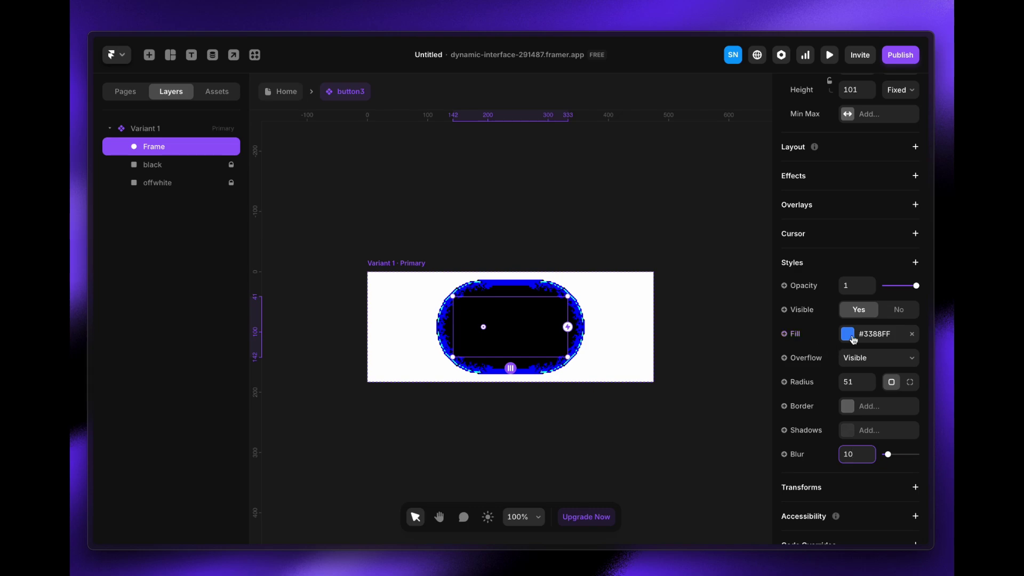
- Set the blurred pill frame's fill to #000000
{"action": "left_click", "coordinate": [847, 334]}
{"action": "left_click_drag", "start_coordinate": [641, 408], "coordinate": [617, 452]}
{"action": "left_click", "coordinate": [469, 447]}
- Duplicate the black pill frame and resize the copy to a 101 by 101 circle
{"action": "left_click", "coordinate": [512, 328]}
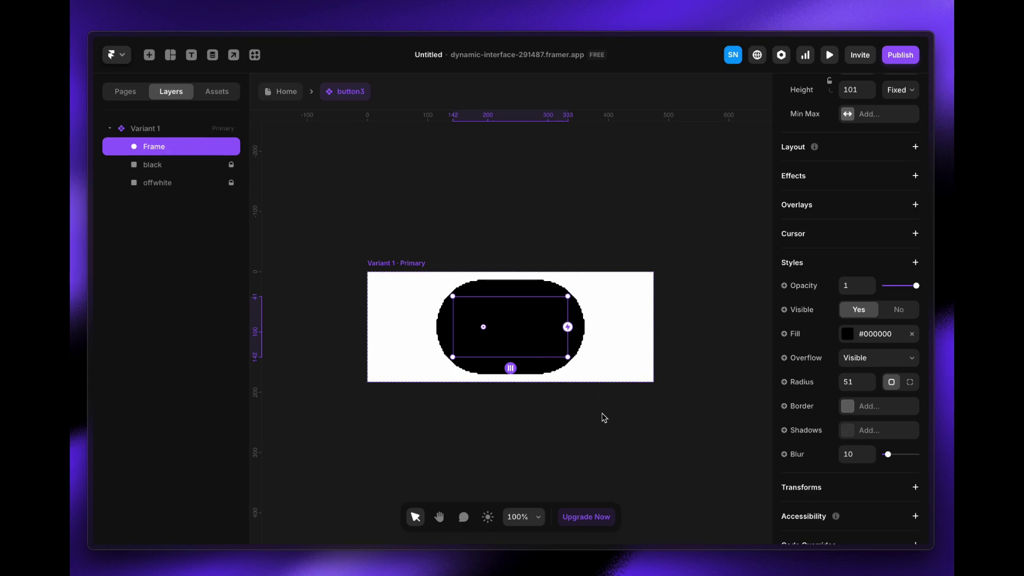
{"action": "key", "text": "super+d"}
{"action": "left_click_drag", "start_coordinate": [512, 337], "coordinate": [567, 331]}
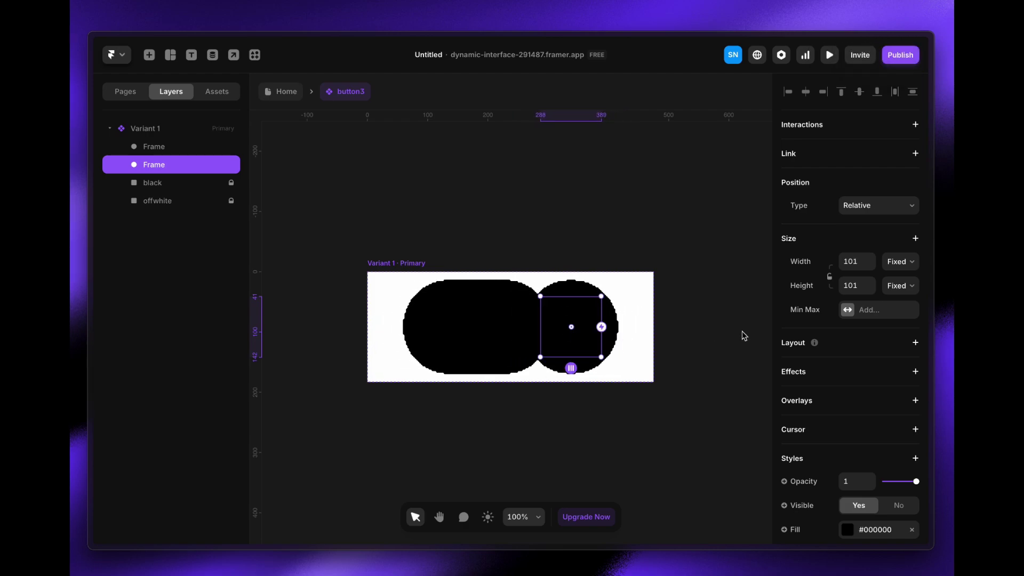
{"action": "left_click", "coordinate": [683, 320]}
- Increase Variant 1's stack gap to 77 to separate the pill and the circle
{"action": "left_click", "coordinate": [419, 265]}
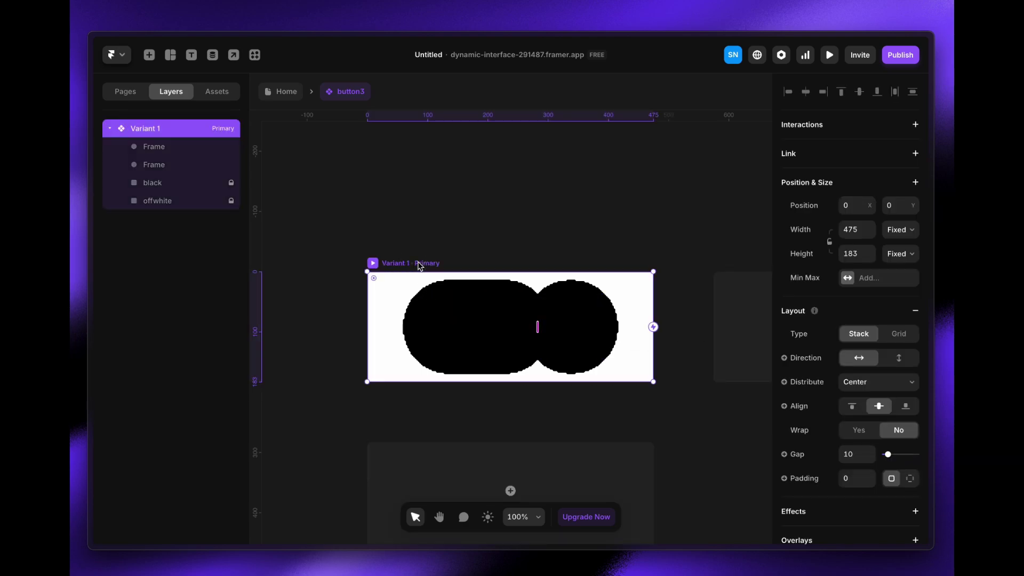
{"action": "left_click_drag", "start_coordinate": [883, 454], "coordinate": [910, 455]}
{"action": "left_click", "coordinate": [715, 397]}
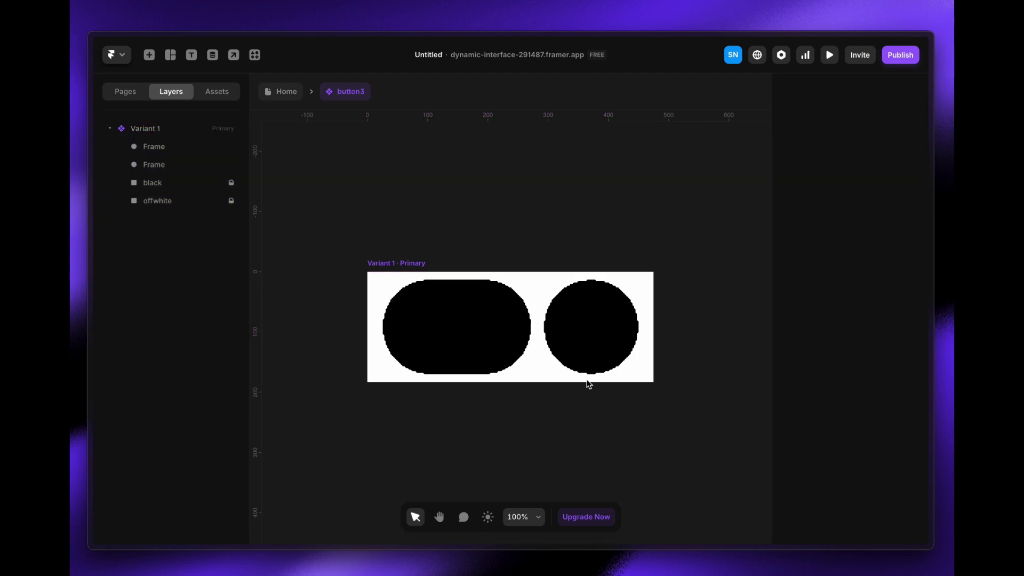
- Add a Hover variant to Variant 1
{"action": "left_click", "coordinate": [378, 262]}
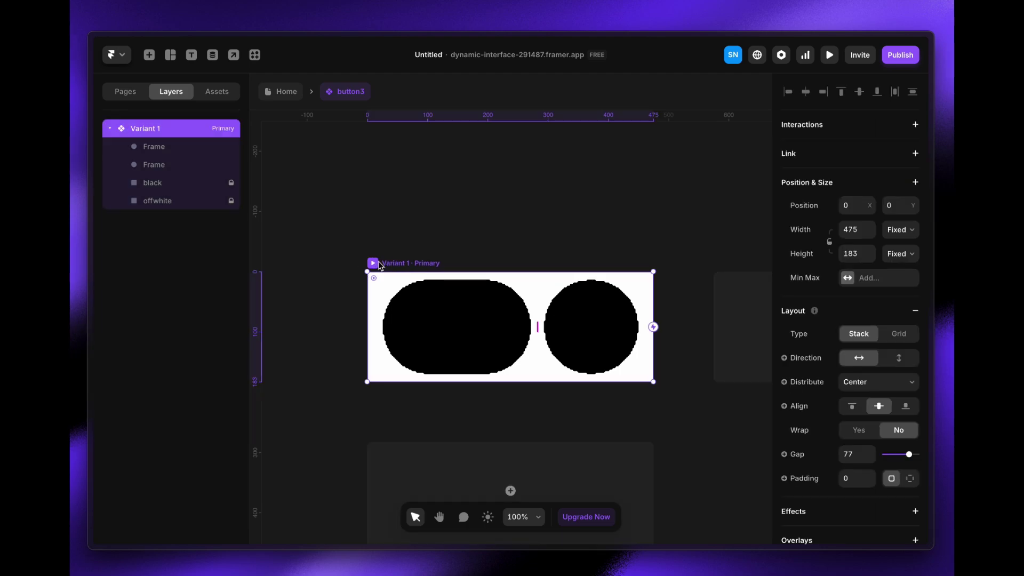
{"action": "left_click", "coordinate": [171, 165]}
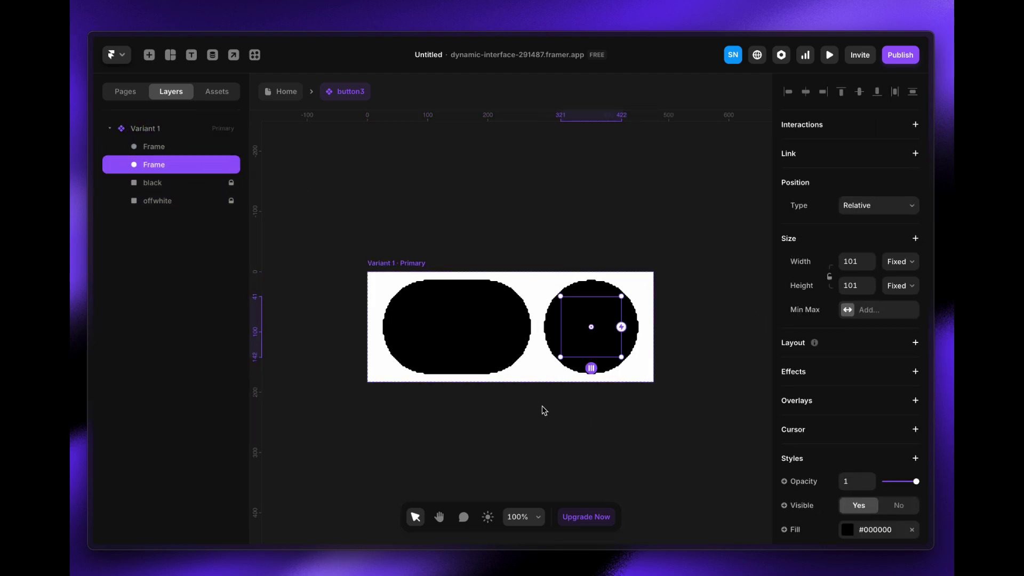
{"action": "left_click", "coordinate": [400, 262]}
{"action": "scroll", "coordinate": [517, 414], "scroll_direction": "down", "scroll_amount": 3}
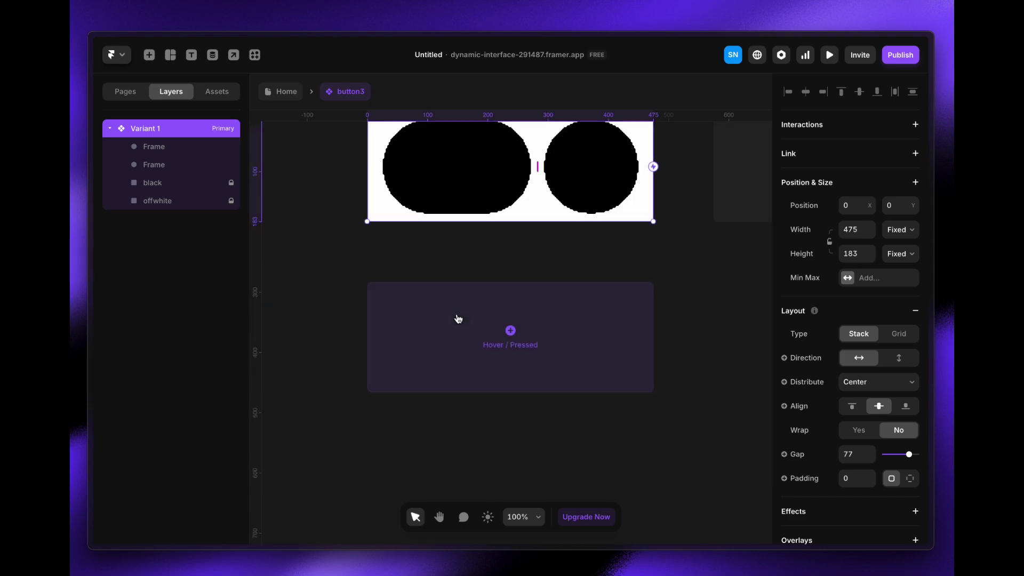
{"action": "left_click", "coordinate": [501, 342]}
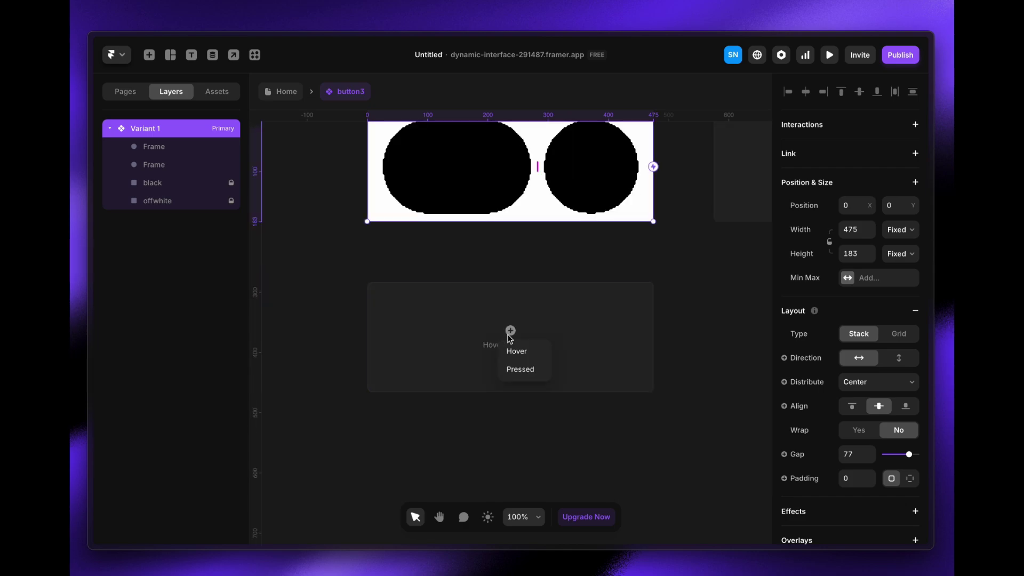
{"action": "left_click", "coordinate": [522, 350]}
- Make Variant 1's circle position absolute, shrink it to 44 by 44, and center it horizontally and vertically
{"action": "scroll", "coordinate": [525, 199], "scroll_direction": "up", "scroll_amount": 3}
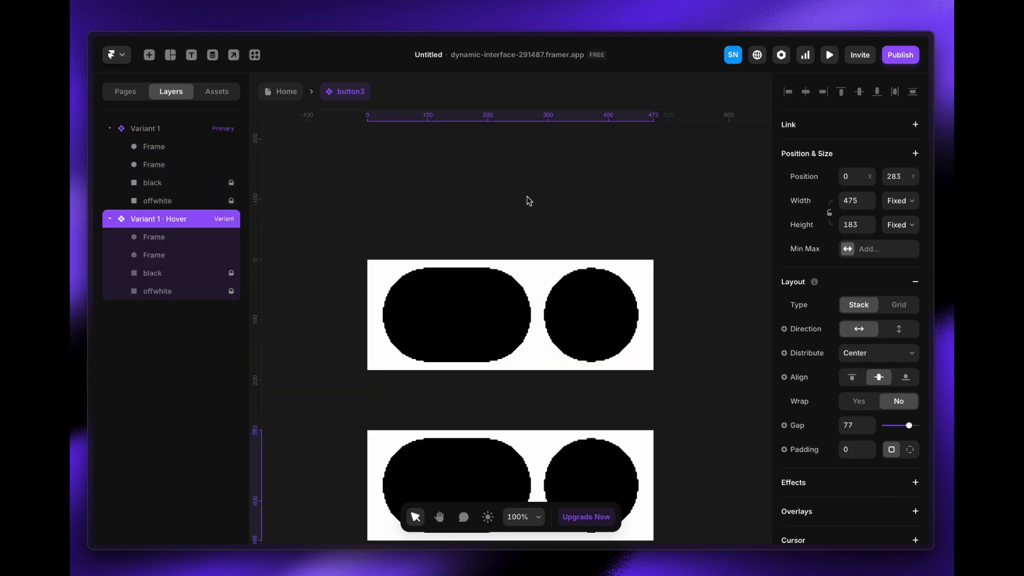
{"action": "left_click", "coordinate": [603, 320]}
{"action": "left_click", "coordinate": [875, 207]}
{"action": "left_click", "coordinate": [867, 193]}
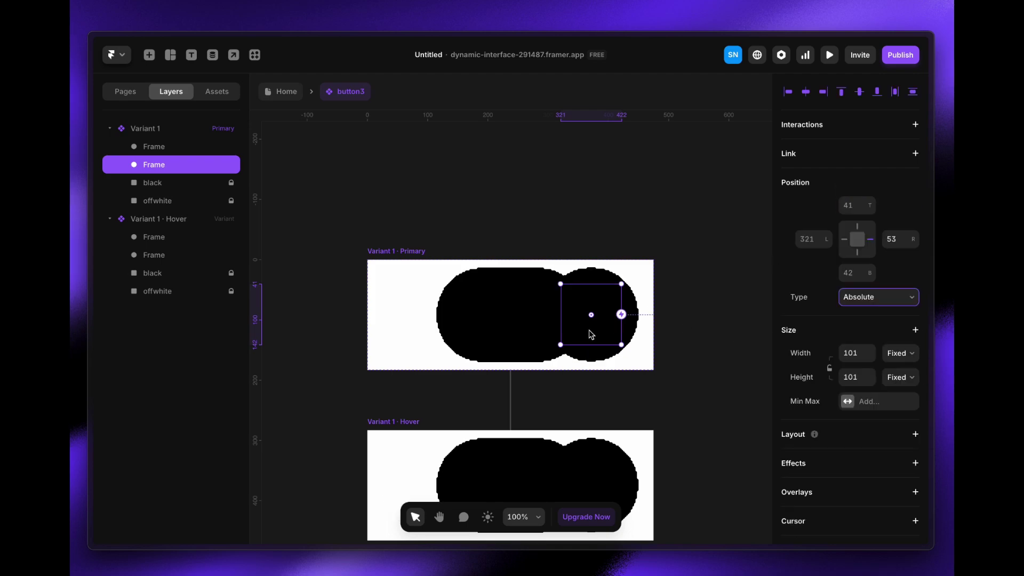
{"action": "left_click_drag", "start_coordinate": [601, 346], "coordinate": [592, 310]}
{"action": "left_click", "coordinate": [805, 92]}
{"action": "left_click", "coordinate": [859, 91]}
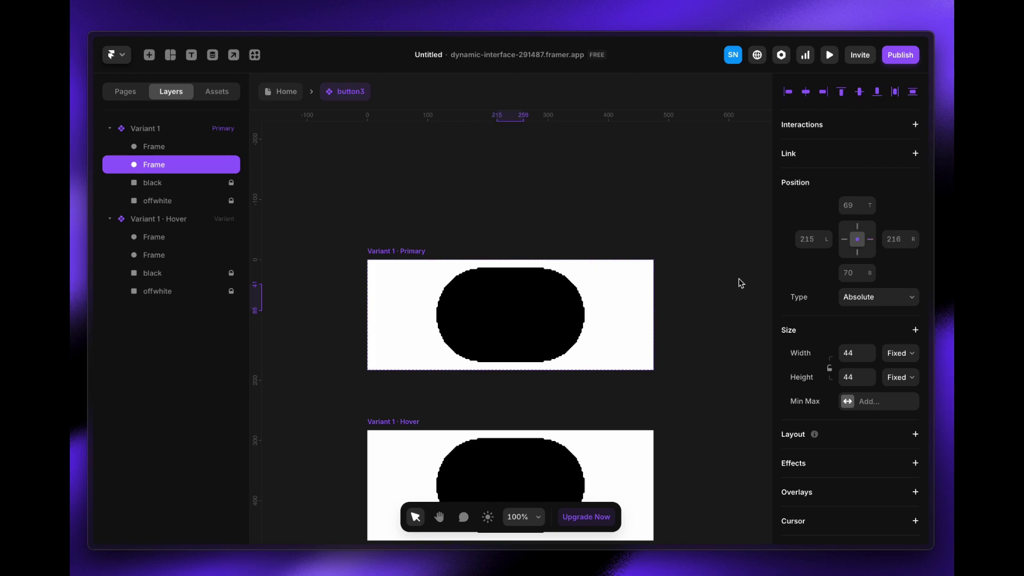
- Set the small circle's position type to Relative in the Hover variant so it sits beside the pill
{"action": "scroll", "coordinate": [609, 416], "scroll_direction": "down", "scroll_amount": 5}
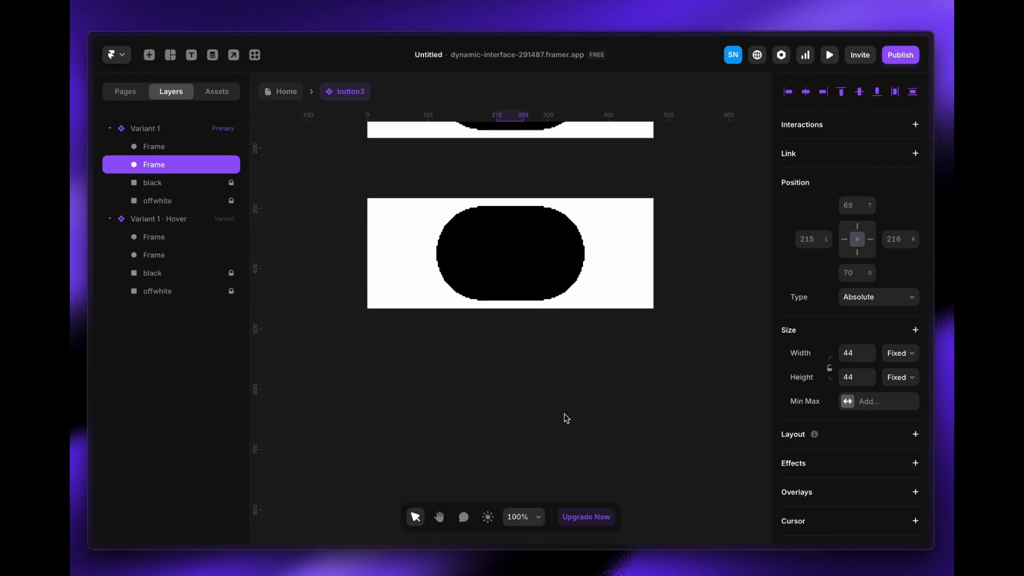
{"action": "left_click", "coordinate": [512, 239]}
{"action": "scroll", "coordinate": [533, 203], "scroll_direction": "up", "scroll_amount": 5}
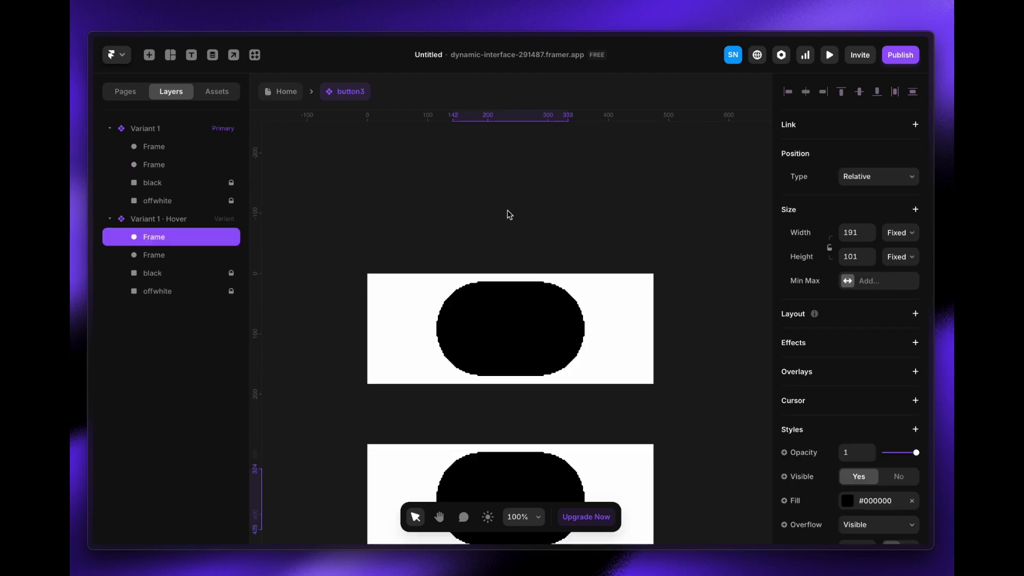
{"action": "left_click", "coordinate": [518, 330]}
{"action": "scroll", "coordinate": [534, 416], "scroll_direction": "down", "scroll_amount": 3}
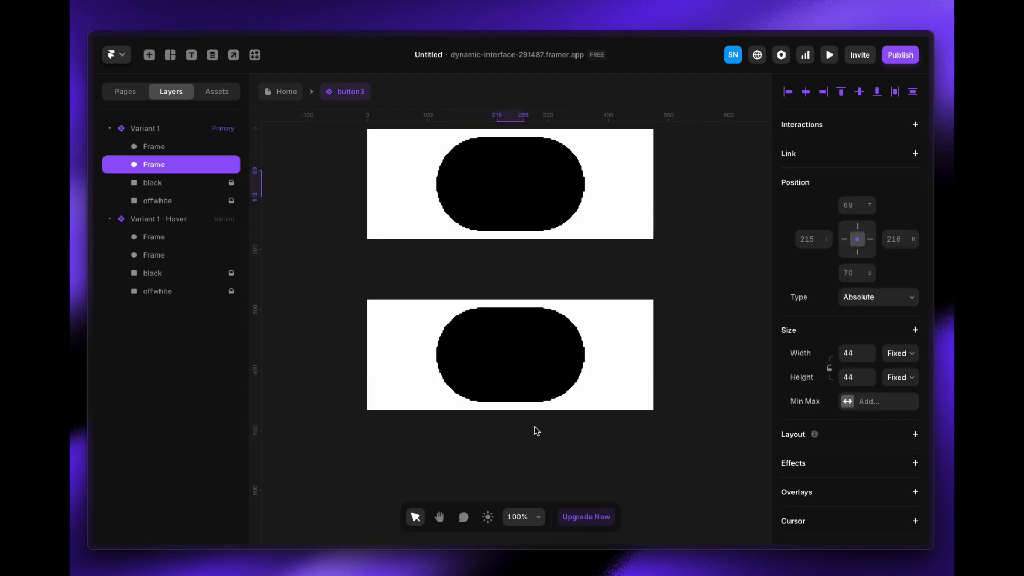
{"action": "left_click", "coordinate": [510, 362]}
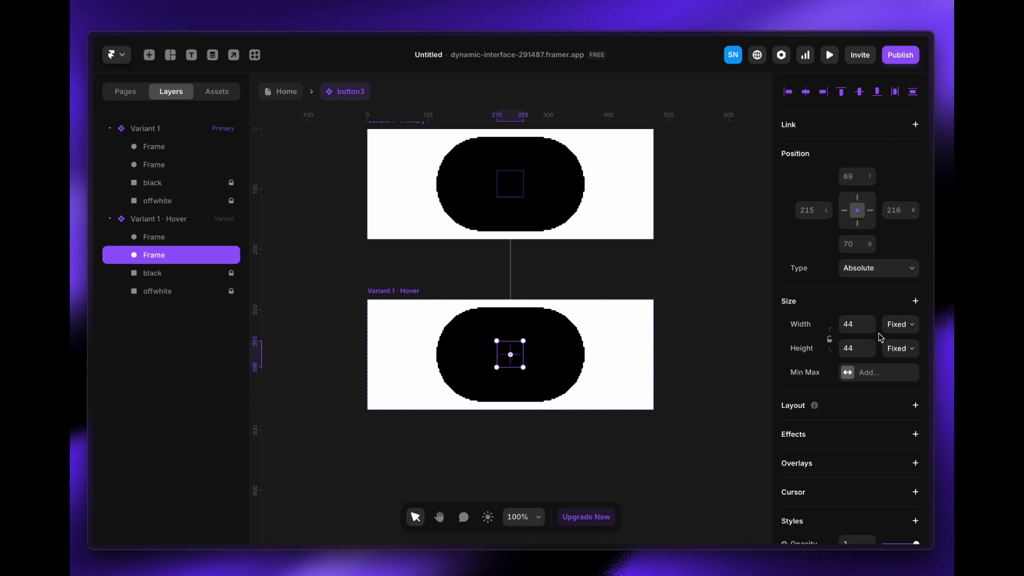
{"action": "left_click", "coordinate": [890, 269]}
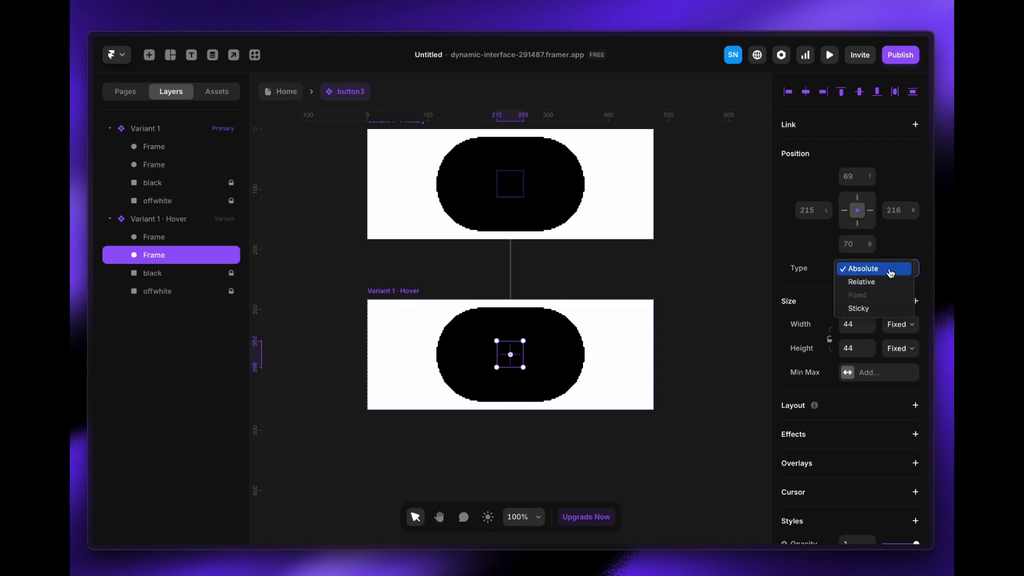
{"action": "left_click", "coordinate": [889, 281]}
{"action": "left_click", "coordinate": [589, 366]}
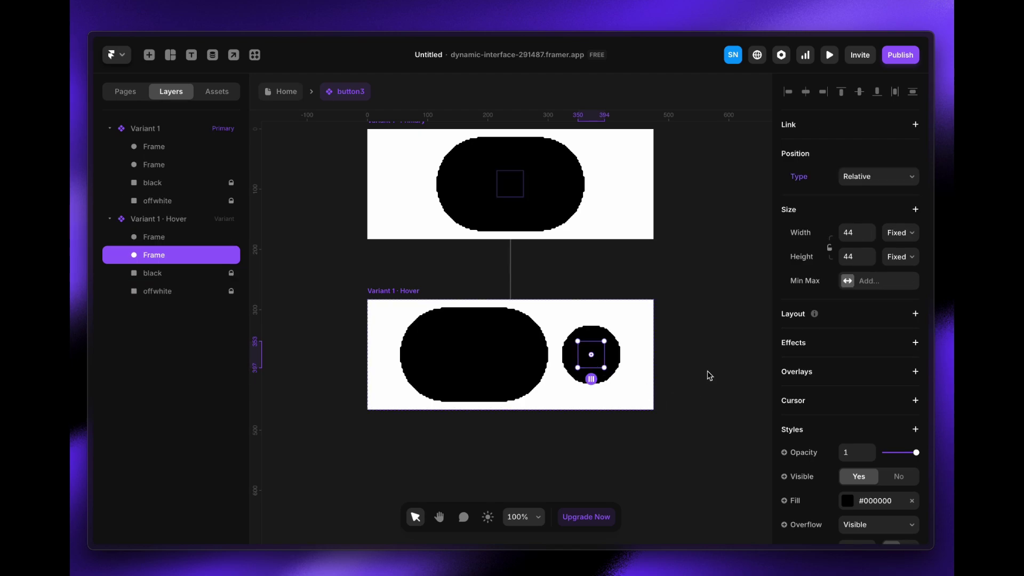
{"action": "left_click", "coordinate": [379, 292]}
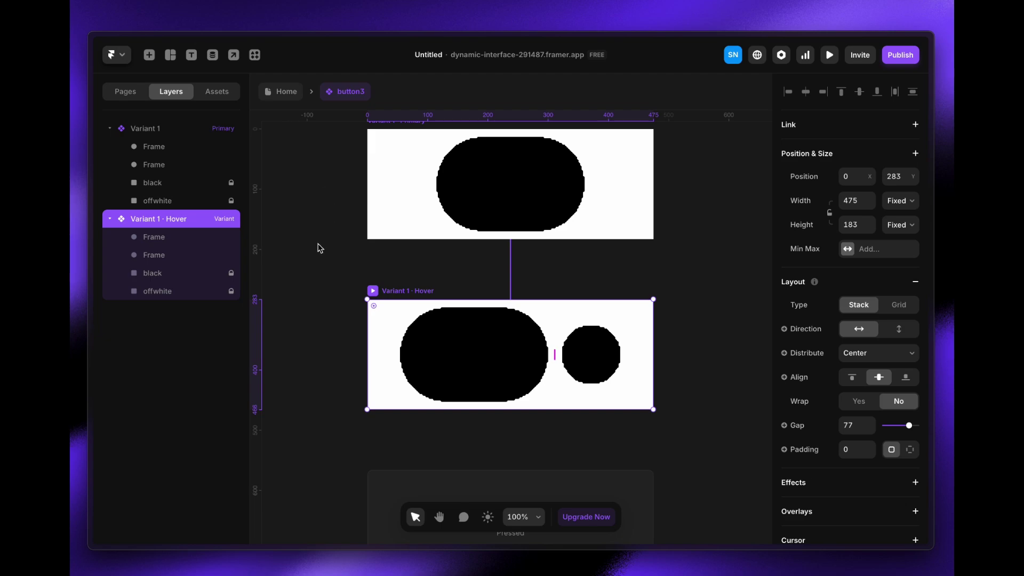
{"action": "mouse_move", "coordinate": [80, 190]}
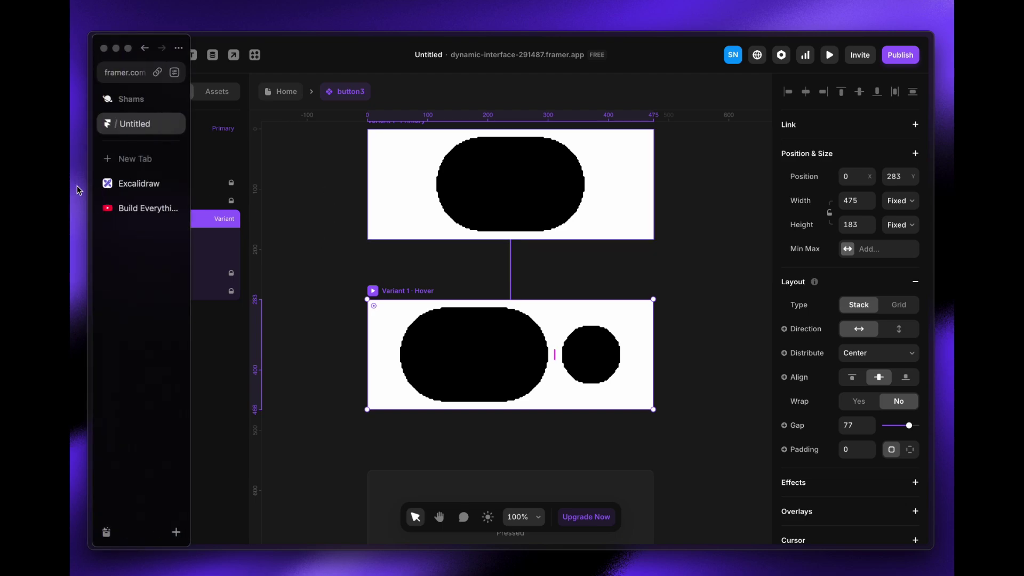
- Switch to Excalidraw to read the Step 2 and Step 3 notes, and return to Framer to inspect Variant 1's pill and black layer
{"action": "left_click", "coordinate": [139, 181]}
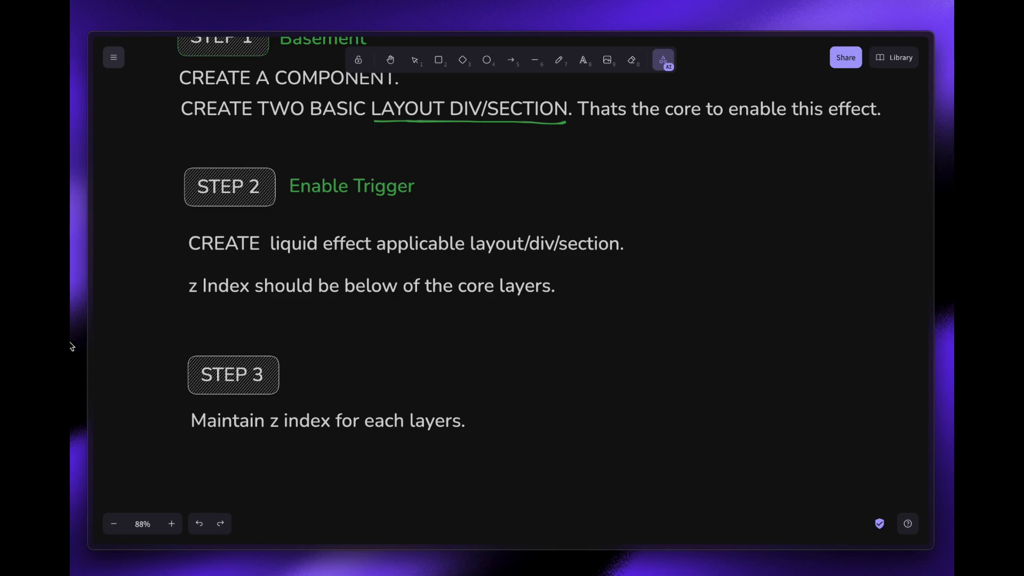
{"action": "mouse_move", "coordinate": [72, 346]}
{"action": "left_click", "coordinate": [122, 123]}
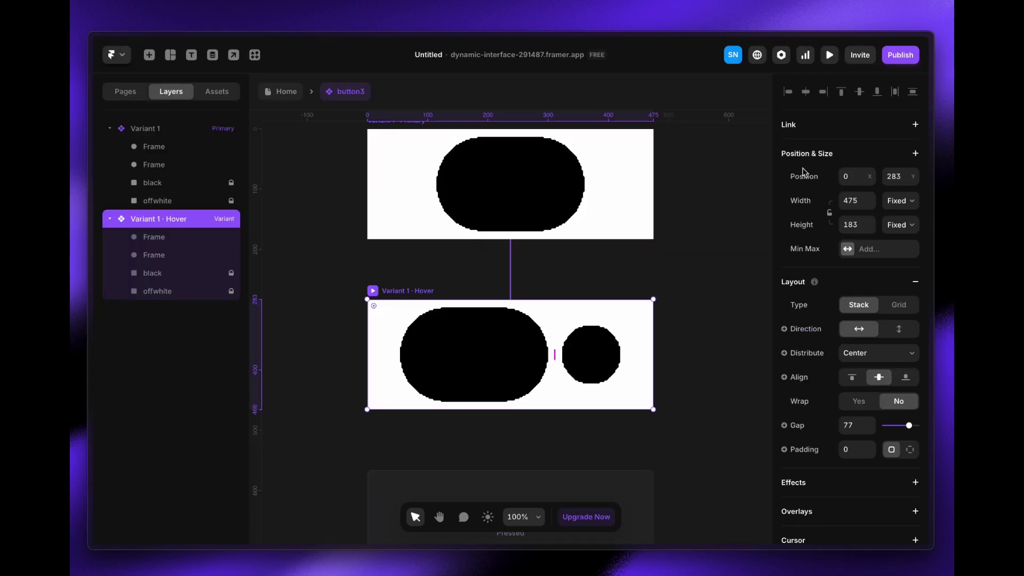
{"action": "left_click", "coordinate": [475, 208]}
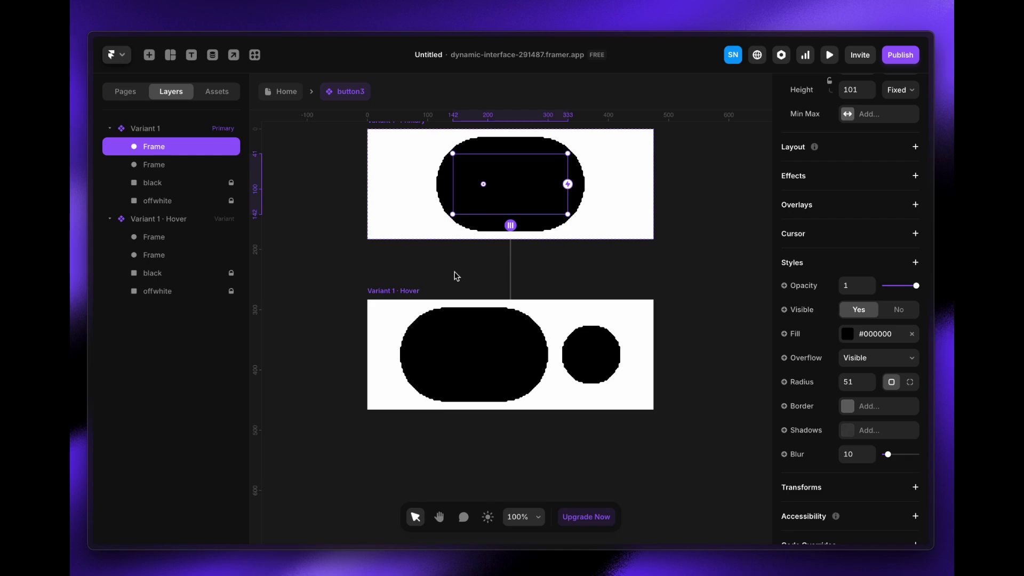
{"action": "left_click", "coordinate": [176, 186]}
{"action": "mouse_move", "coordinate": [72, 162]}
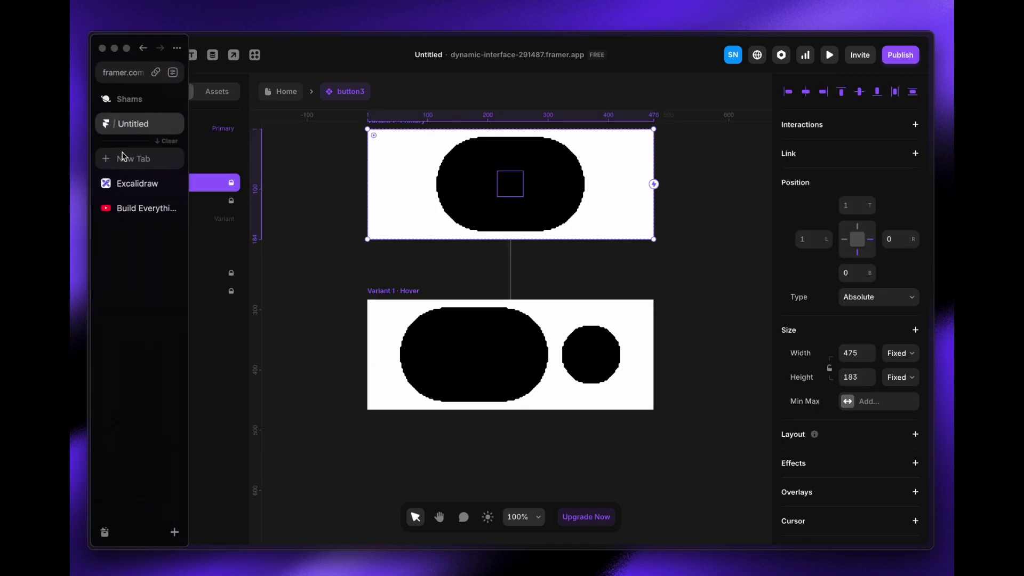
- Examine the z-index diagram in Excalidraw for the core and applicable layers, comparing it with Variant 1's layer list in Framer
{"action": "left_click", "coordinate": [138, 184]}
{"action": "scroll", "coordinate": [715, 231], "scroll_direction": "up", "scroll_amount": 7}
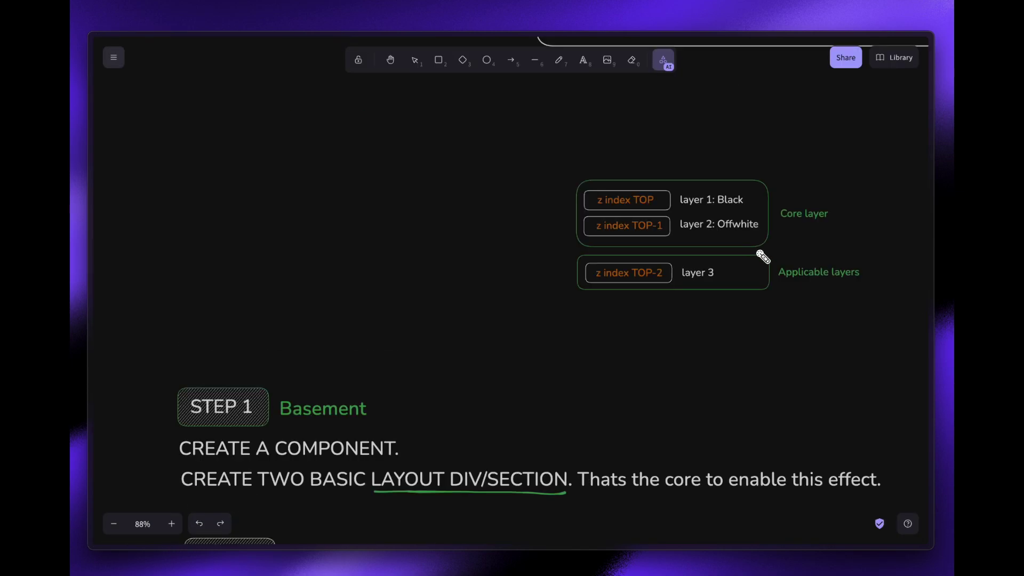
{"action": "scroll", "coordinate": [765, 251], "scroll_direction": "down", "scroll_amount": 1}
{"action": "scroll", "coordinate": [766, 251], "scroll_direction": "down", "scroll_amount": 2}
{"action": "scroll", "coordinate": [775, 222], "scroll_direction": "up", "scroll_amount": 4}
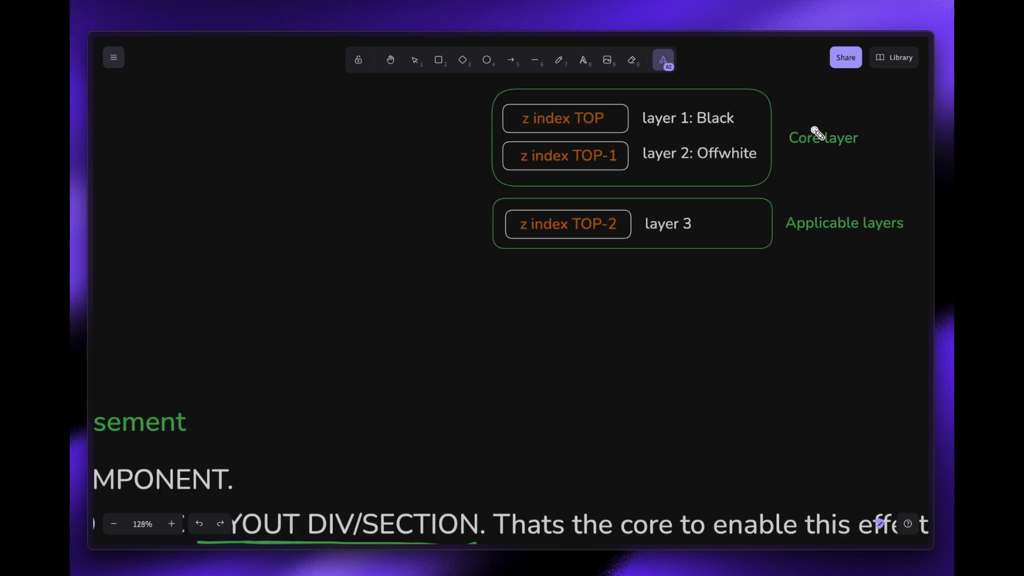
{"action": "scroll", "coordinate": [813, 131], "scroll_direction": "down", "scroll_amount": 1}
{"action": "scroll", "coordinate": [811, 131], "scroll_direction": "up", "scroll_amount": 1}
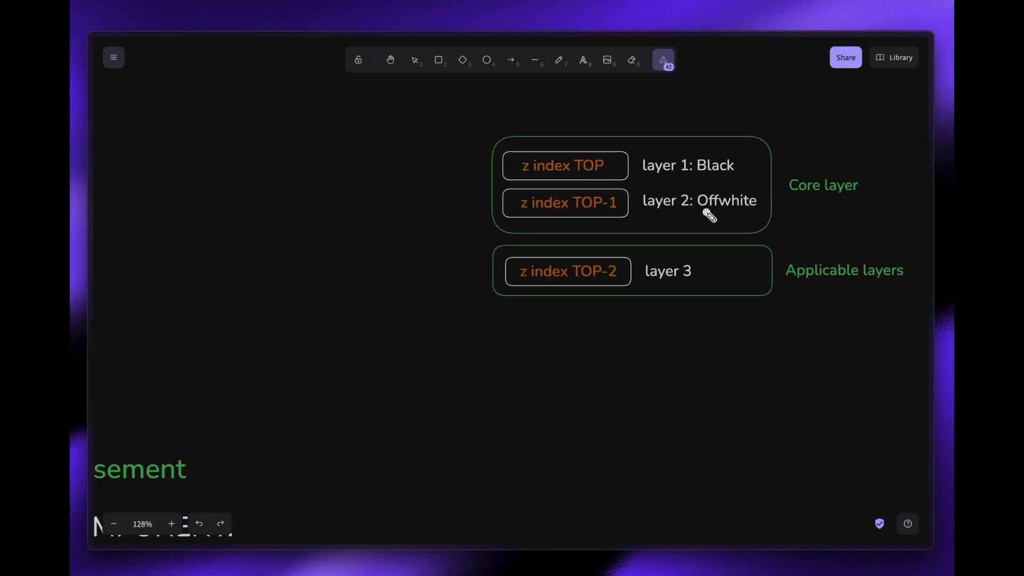
{"action": "mouse_move", "coordinate": [97, 213]}
{"action": "left_click", "coordinate": [131, 137]}
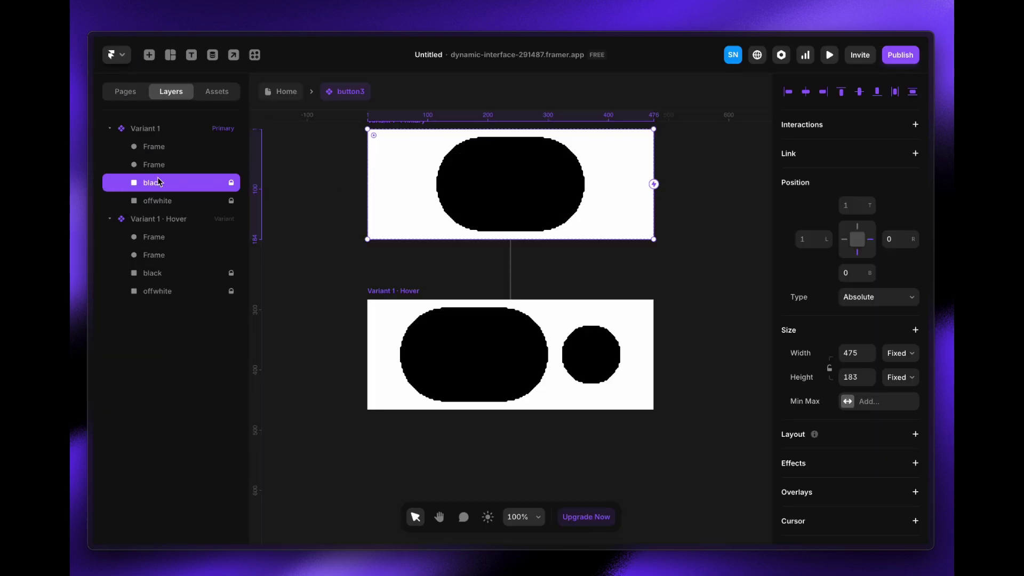
{"action": "mouse_move", "coordinate": [100, 179]}
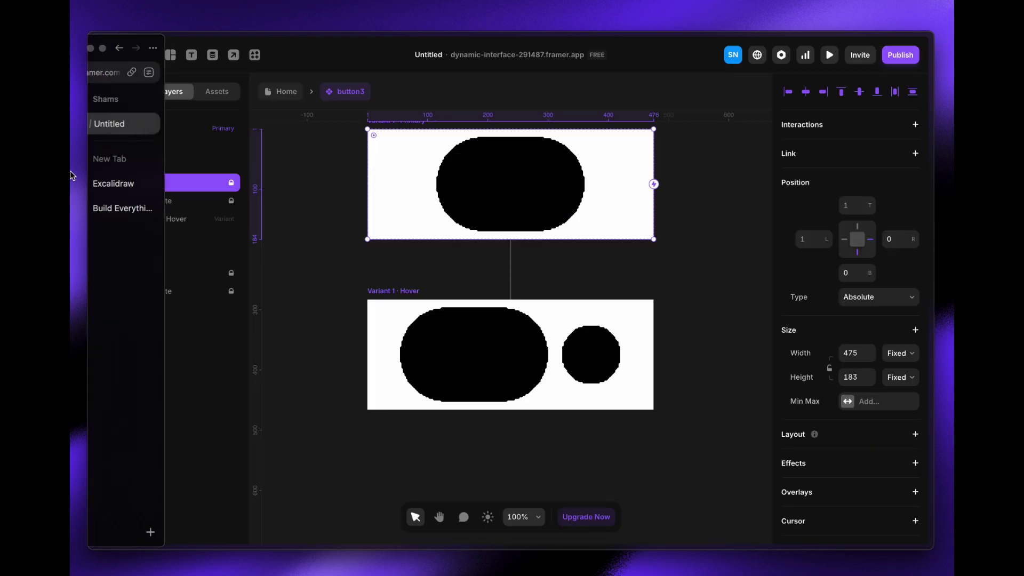
{"action": "left_click", "coordinate": [133, 182]}
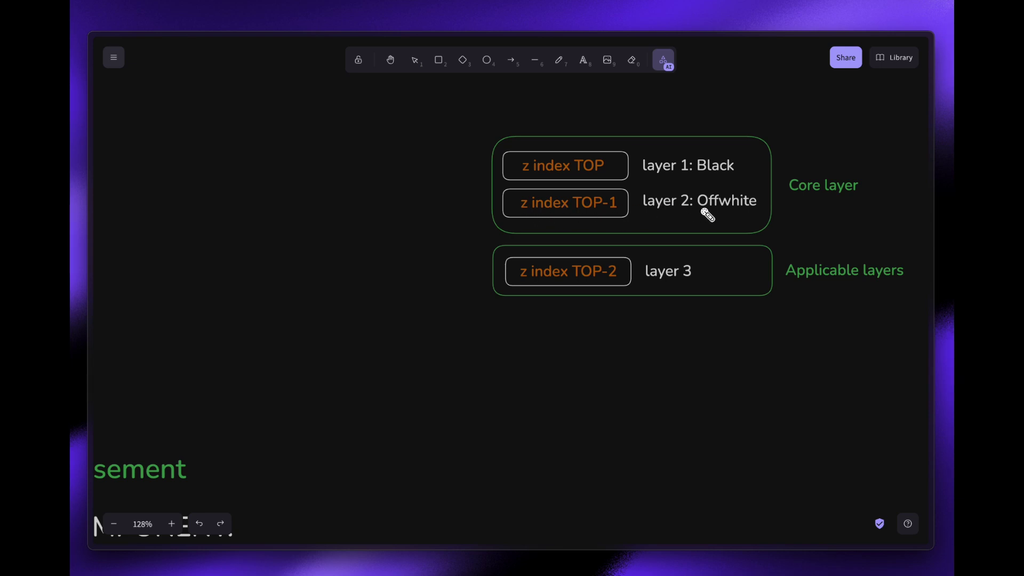
{"action": "mouse_move", "coordinate": [72, 228]}
{"action": "left_click", "coordinate": [116, 126]}
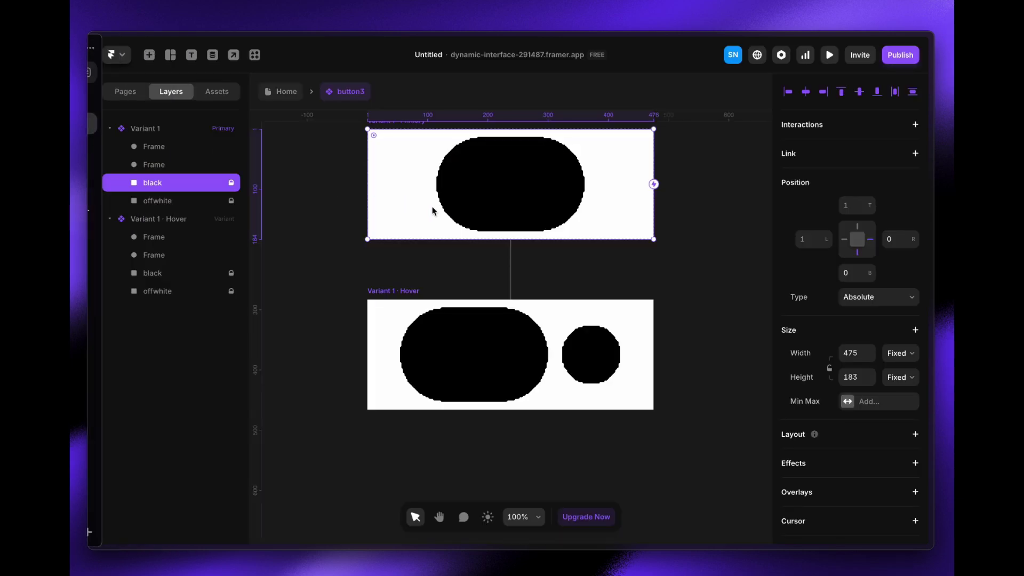
- Set the z-index of Variant 1's black layer to 4 and its offwhite layer to 3
{"action": "scroll", "coordinate": [810, 424], "scroll_direction": "down", "scroll_amount": 6}
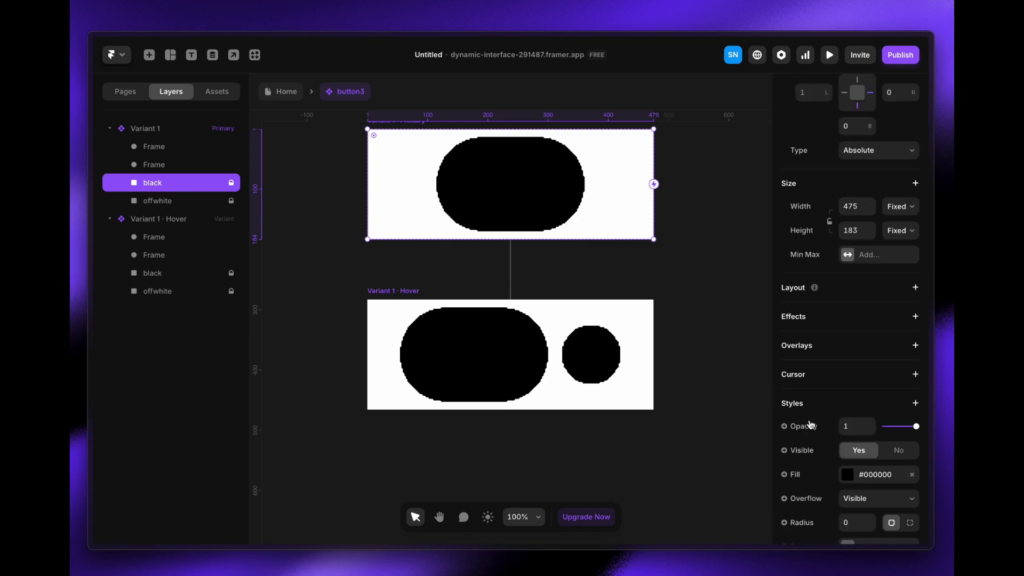
{"action": "left_click", "coordinate": [872, 428]}
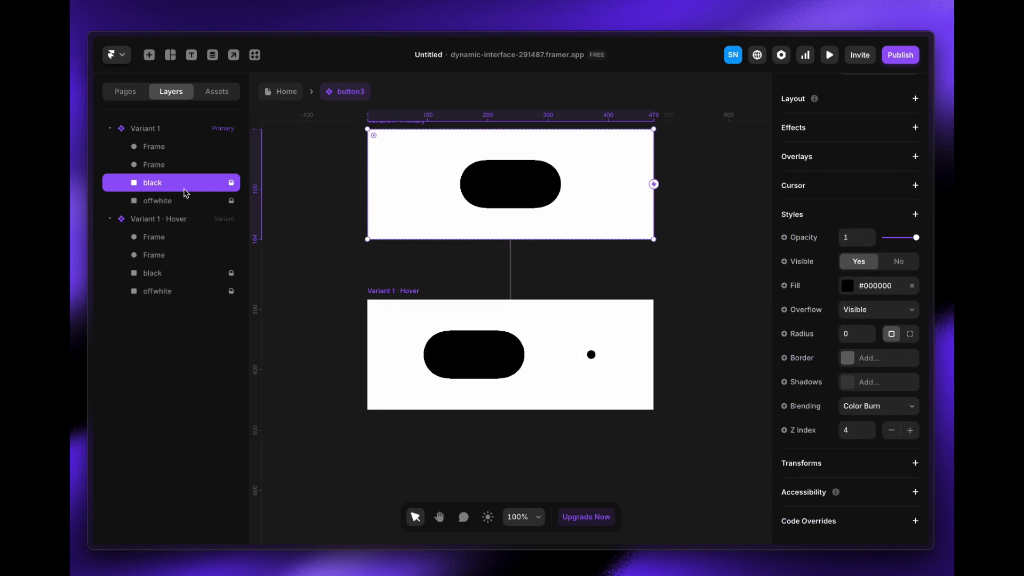
{"action": "left_click", "coordinate": [188, 203]}
{"action": "left_click", "coordinate": [871, 427]}
{"action": "left_click", "coordinate": [872, 428]}
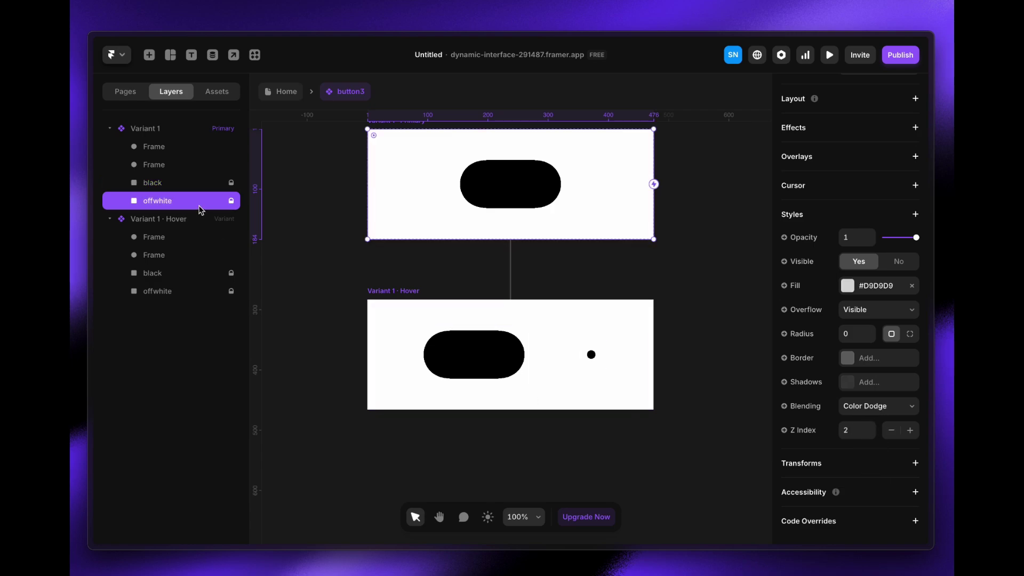
{"action": "left_click", "coordinate": [193, 191]}
{"action": "left_click", "coordinate": [193, 198]}
{"action": "left_click", "coordinate": [871, 426]}
{"action": "scroll", "coordinate": [484, 293], "scroll_direction": "up", "scroll_amount": 1}
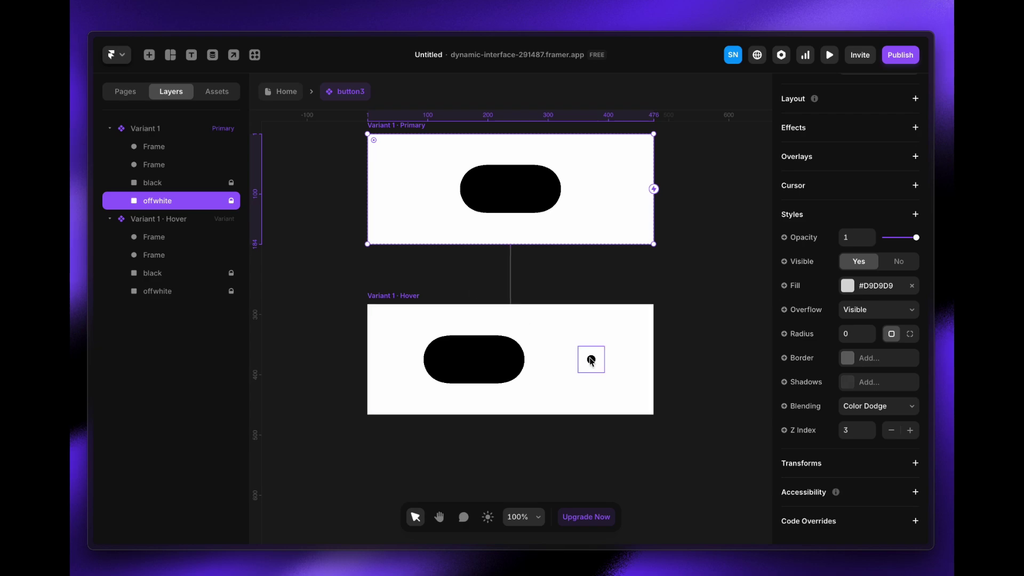
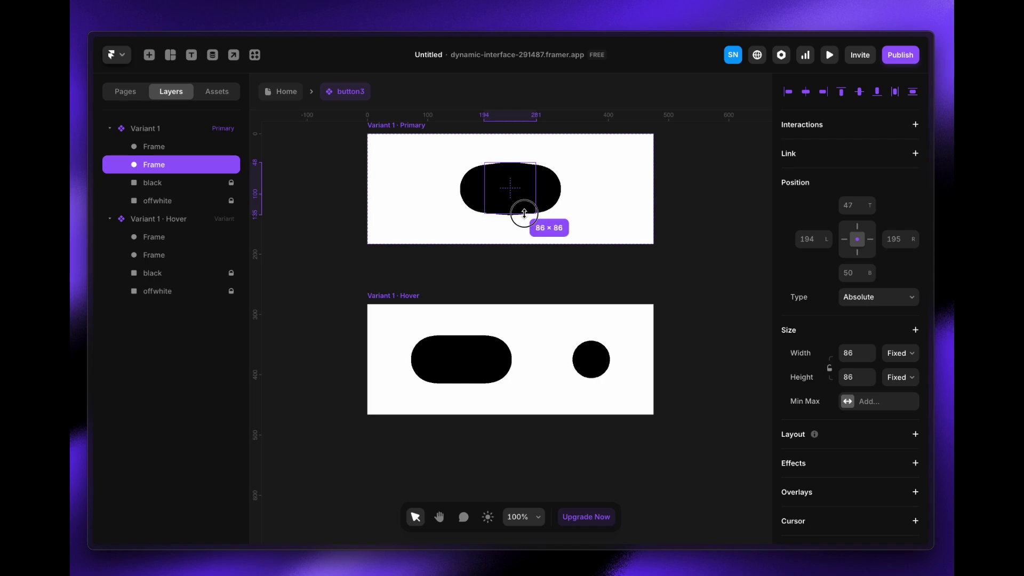
- Resize Variant 1's circle to about 55 by 55 and center it vertically
{"action": "left_click", "coordinate": [860, 92]}
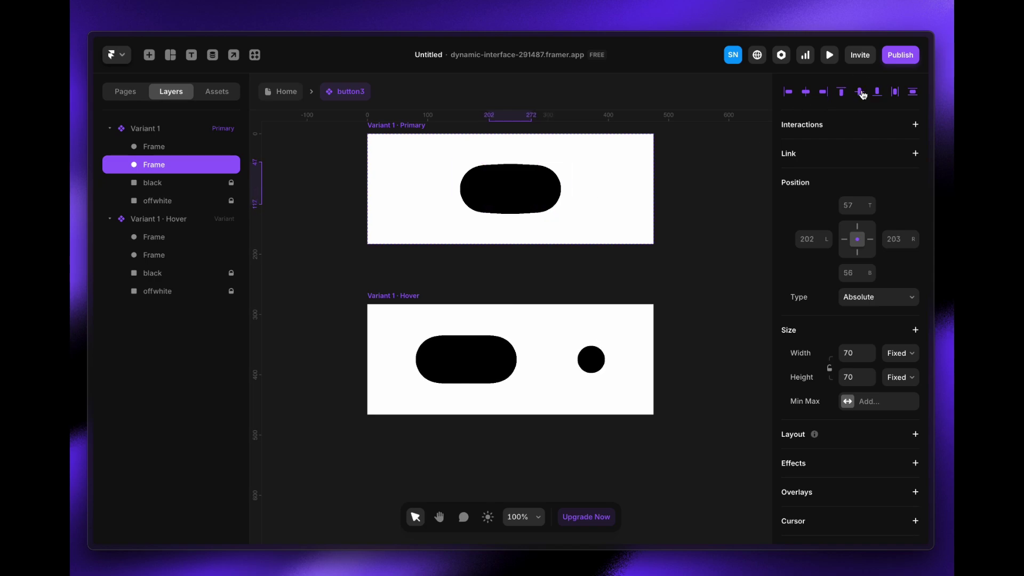
{"action": "left_click_drag", "start_coordinate": [515, 208], "coordinate": [513, 201]}
{"action": "left_click", "coordinate": [860, 98]}
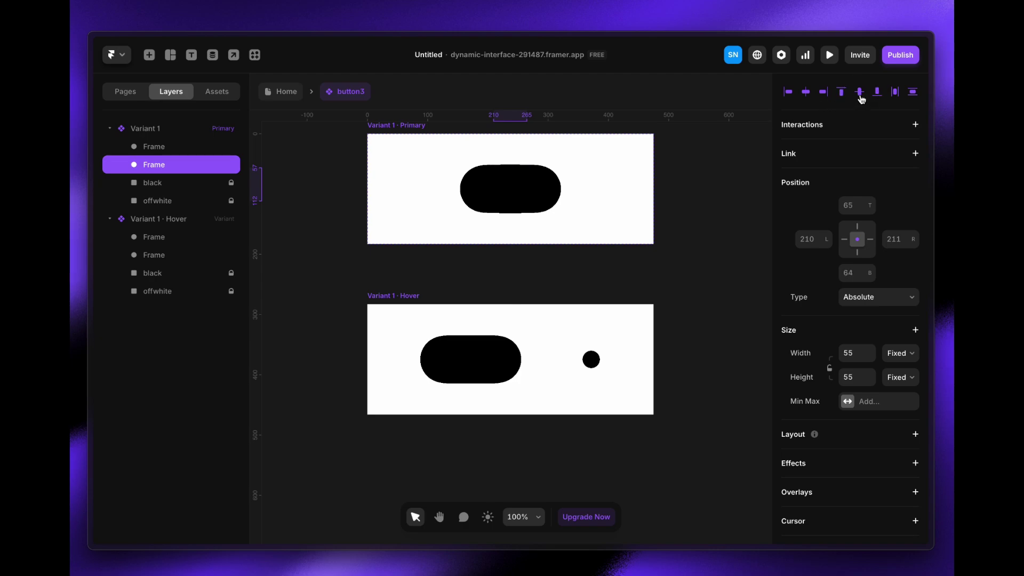
- Enlarge the circle in the Hover variant to about 73 by 73 and set that variant's stack gap to 0
{"action": "left_click", "coordinate": [591, 361]}
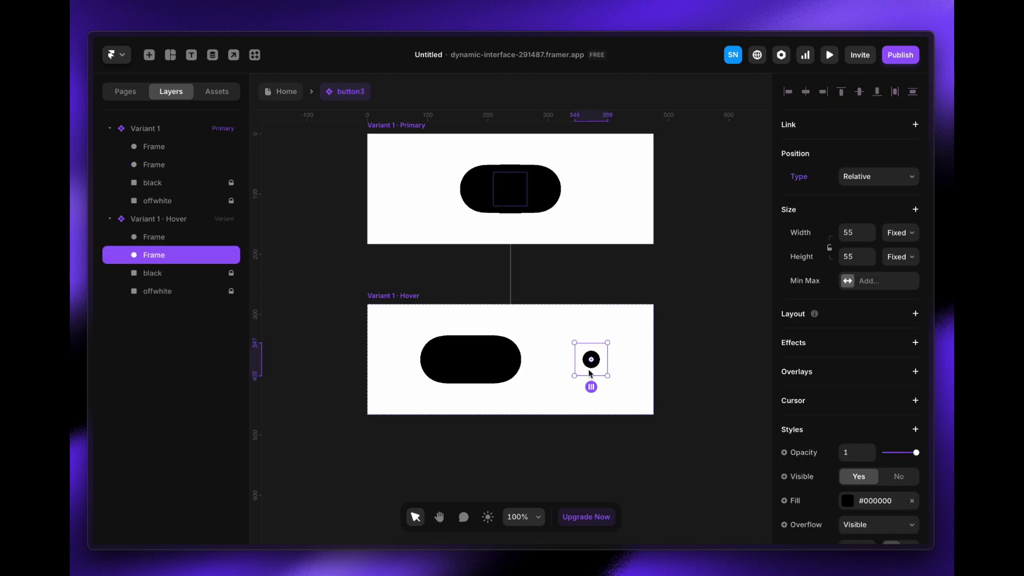
{"action": "left_click_drag", "start_coordinate": [591, 375], "coordinate": [591, 381]}
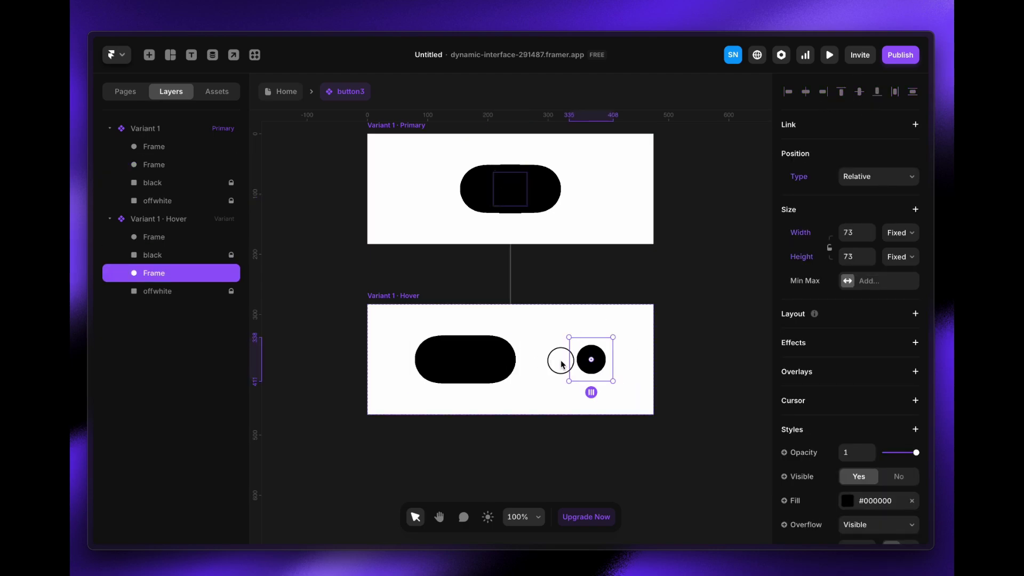
{"action": "key", "text": "Escape"}
{"action": "left_click", "coordinate": [398, 296]}
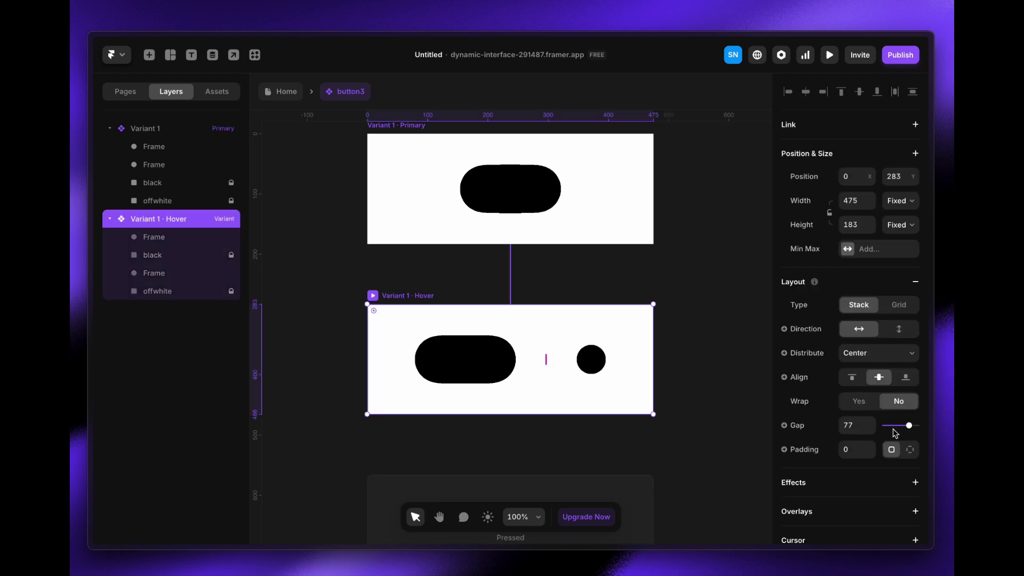
{"action": "left_click_drag", "start_coordinate": [908, 429], "coordinate": [885, 425]}
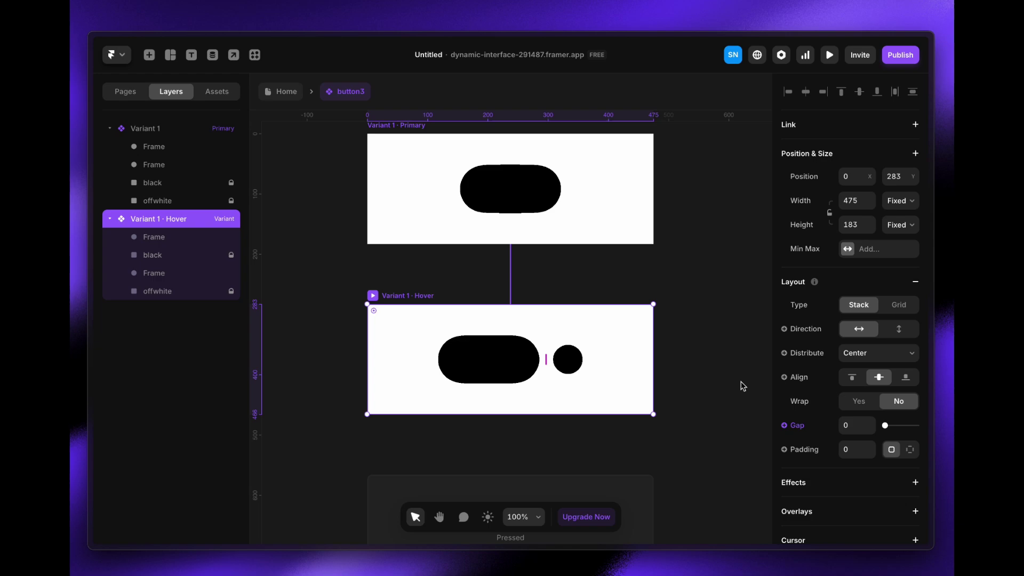
- Move Variant 1's circle horizontally onto the pill's right edge, about 104 from the frame's right side, to inspect the liquid merge
{"action": "left_click", "coordinate": [502, 197]}
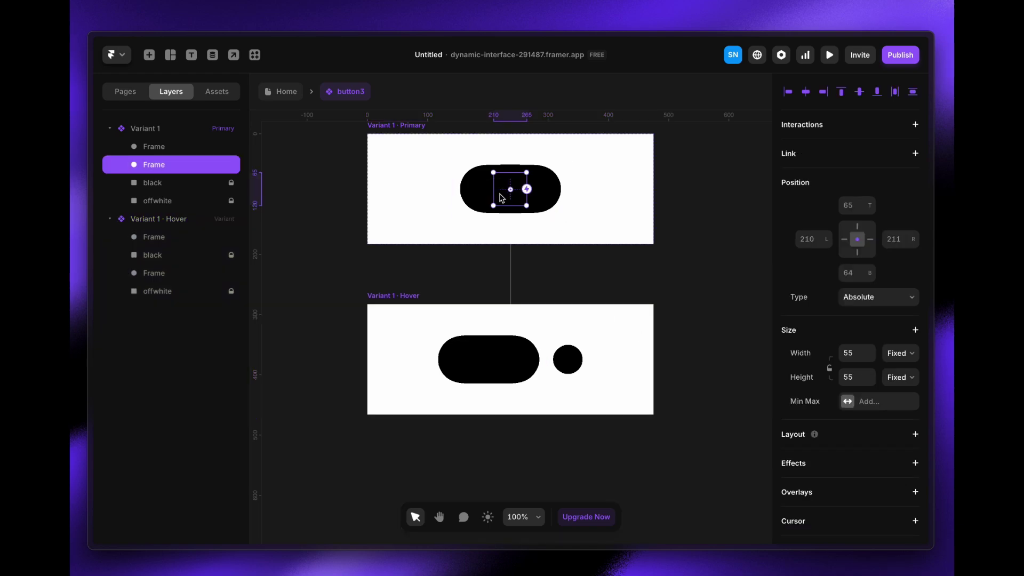
{"action": "left_click_drag", "start_coordinate": [502, 198], "coordinate": [567, 198]}
{"action": "scroll", "coordinate": [579, 180], "scroll_direction": "up", "scroll_amount": 10}
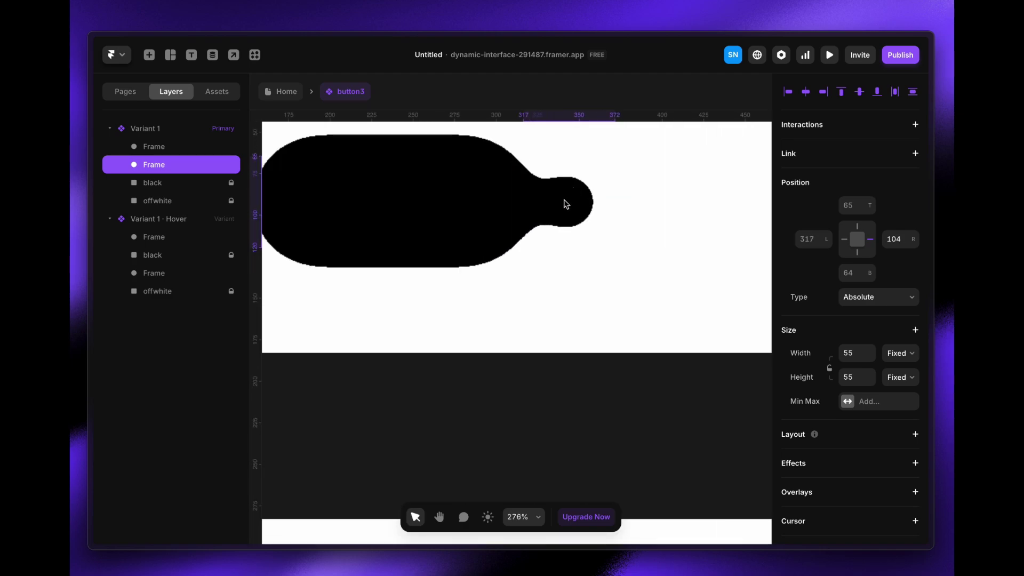
{"action": "left_click", "coordinate": [562, 210]}
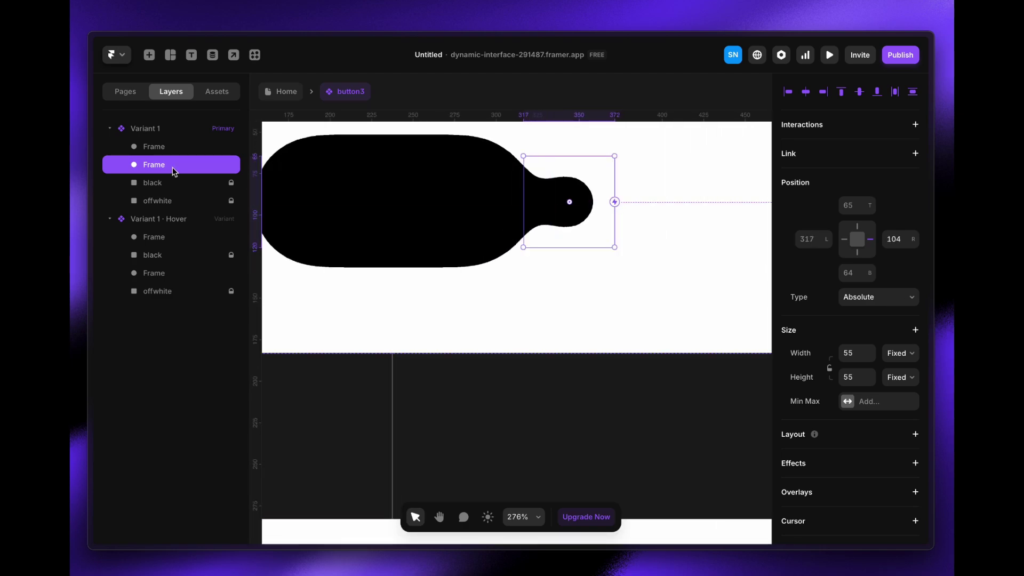
- Reorder Variant 1's layers so both circle and pill frames sit below the black and offwhite layers
{"action": "left_click", "coordinate": [183, 183]}
{"action": "left_click", "coordinate": [190, 201]}
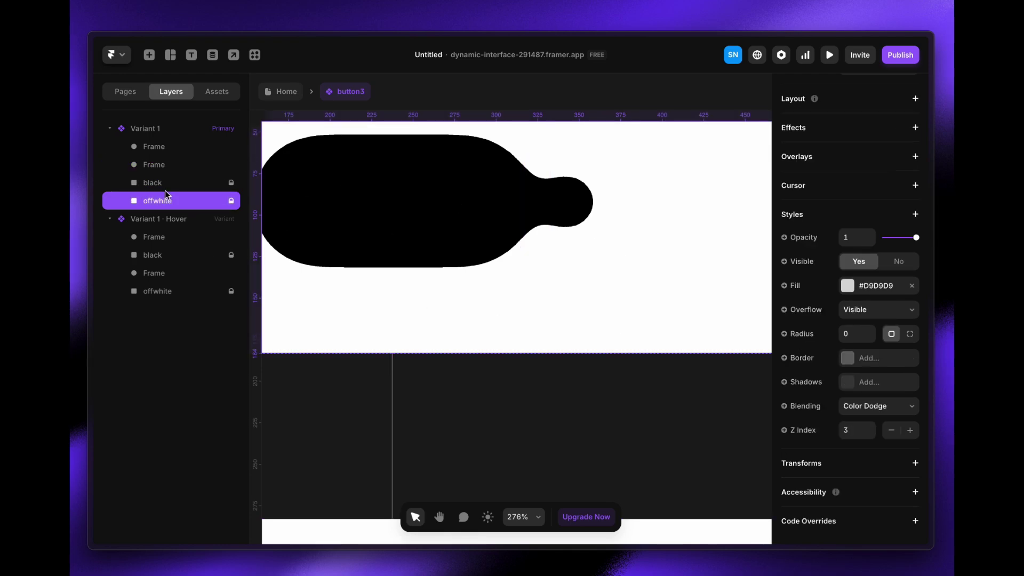
{"action": "left_click", "coordinate": [170, 164]}
{"action": "left_click_drag", "start_coordinate": [175, 147], "coordinate": [170, 203]}
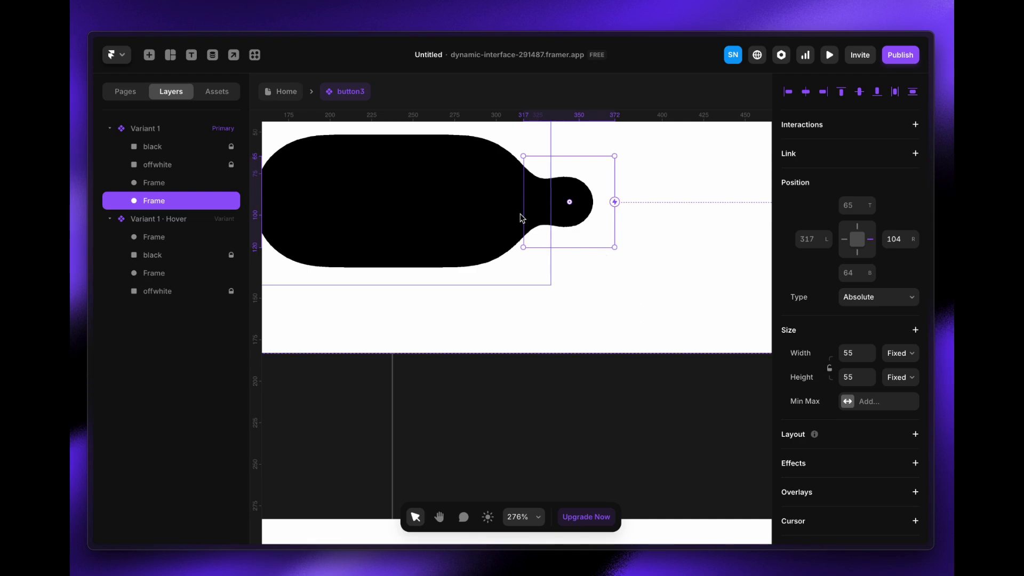
- Review the layer order diagram in Excalidraw, highlighting the Black and Offwhite core layers with the laser pointer, and return to Framer
{"action": "scroll", "coordinate": [542, 216], "scroll_direction": "down", "scroll_amount": 3}
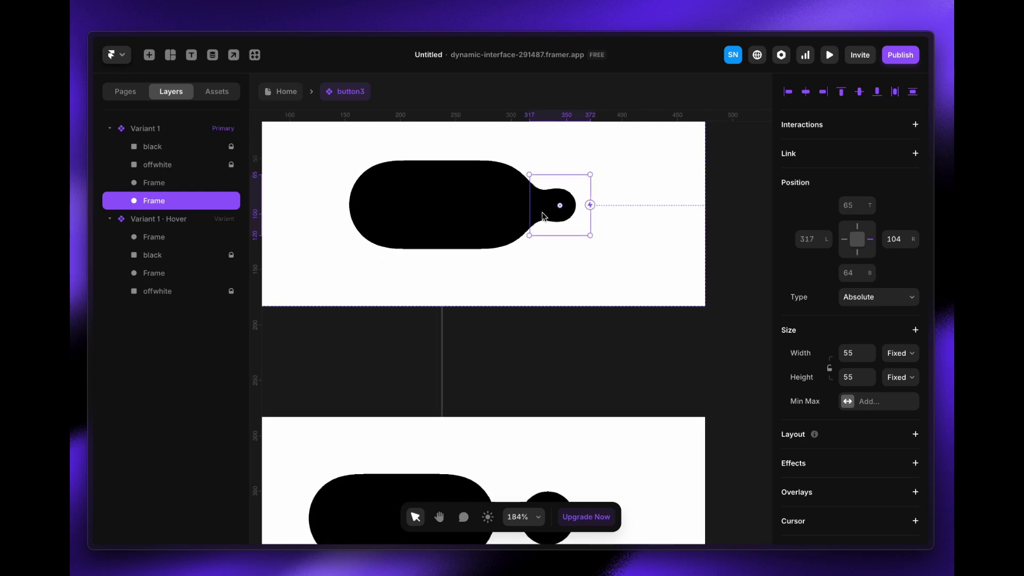
{"action": "mouse_move", "coordinate": [92, 187]}
{"action": "left_click", "coordinate": [136, 184]}
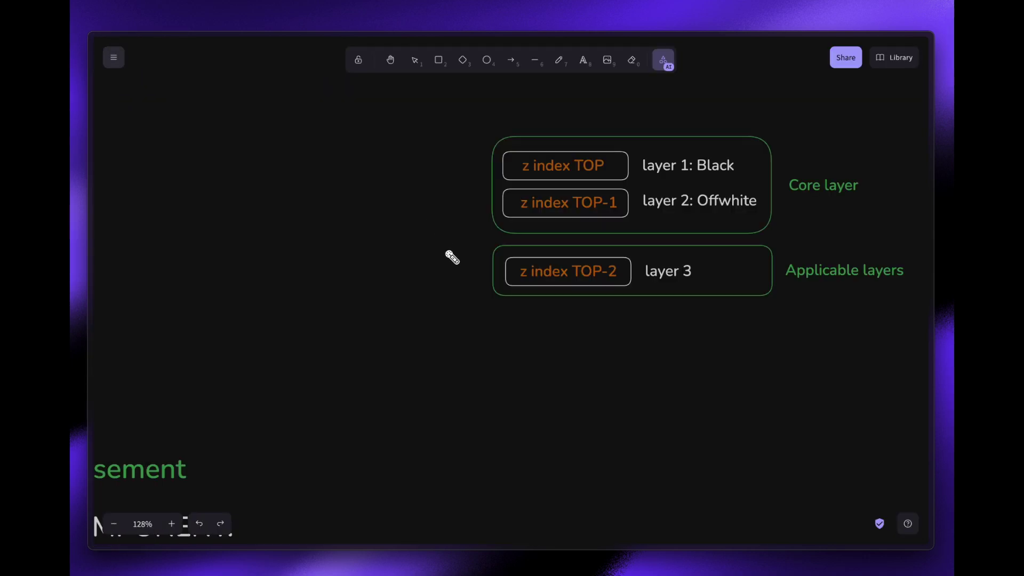
{"action": "scroll", "coordinate": [784, 240], "scroll_direction": "right", "scroll_amount": 2}
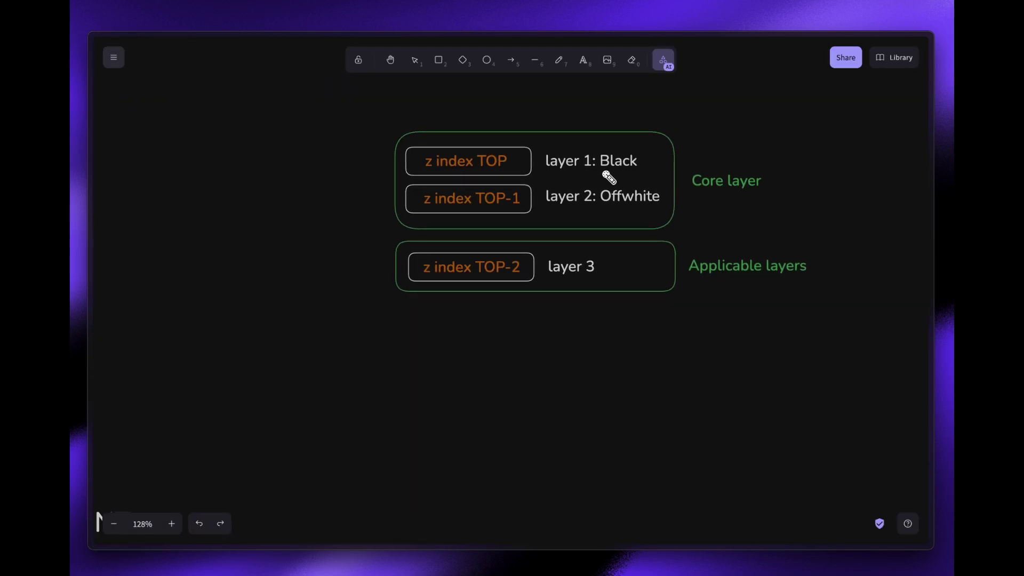
{"action": "left_click_drag", "start_coordinate": [601, 166], "coordinate": [656, 166]}
{"action": "left_click_drag", "start_coordinate": [608, 198], "coordinate": [667, 200]}
{"action": "mouse_move", "coordinate": [75, 171]}
{"action": "left_click", "coordinate": [137, 126]}
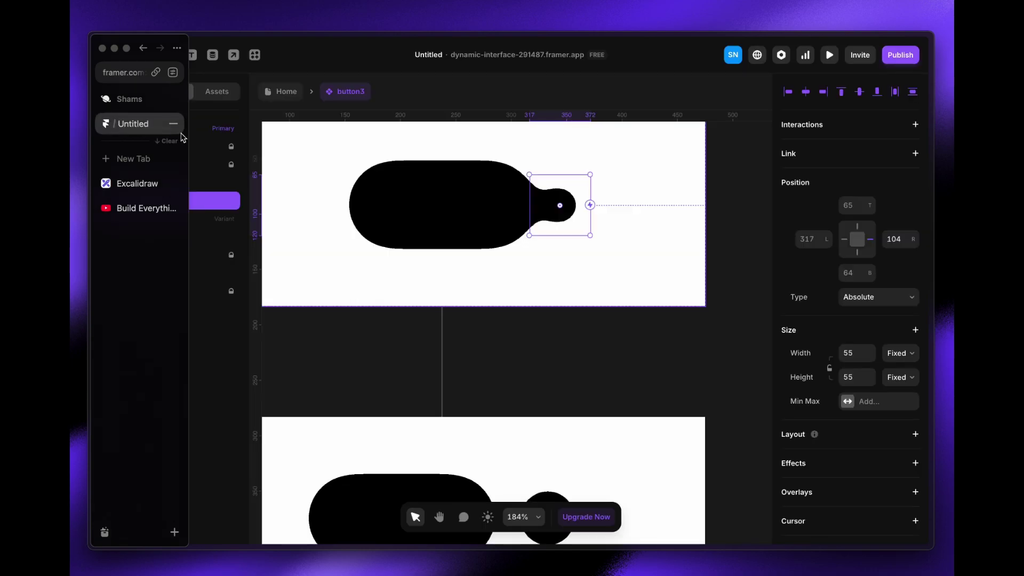
- Check the z-index of Variant 1's black, offwhite and frame layers against the planned stacking order
{"action": "left_click", "coordinate": [152, 146]}
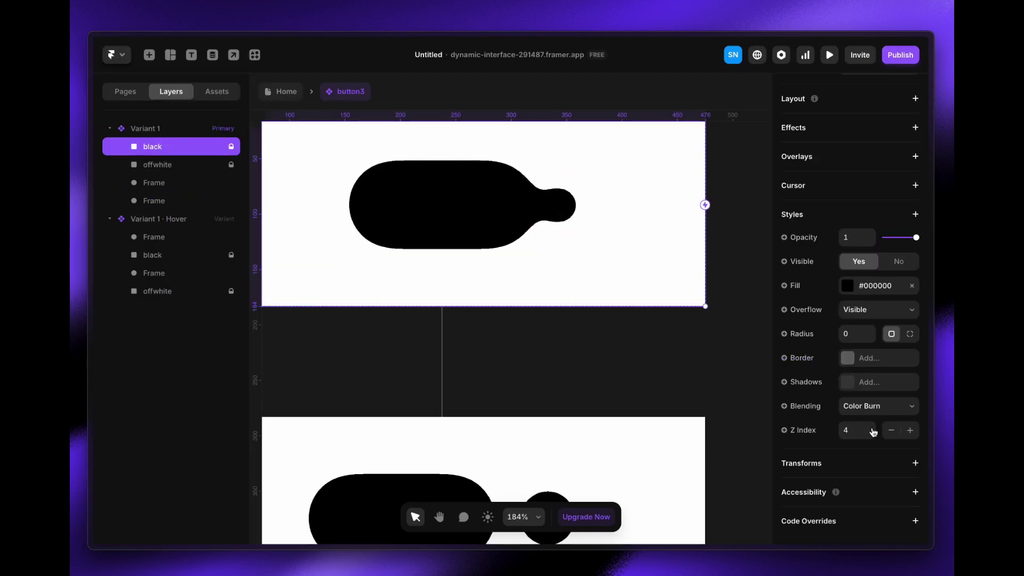
{"action": "left_click", "coordinate": [187, 171]}
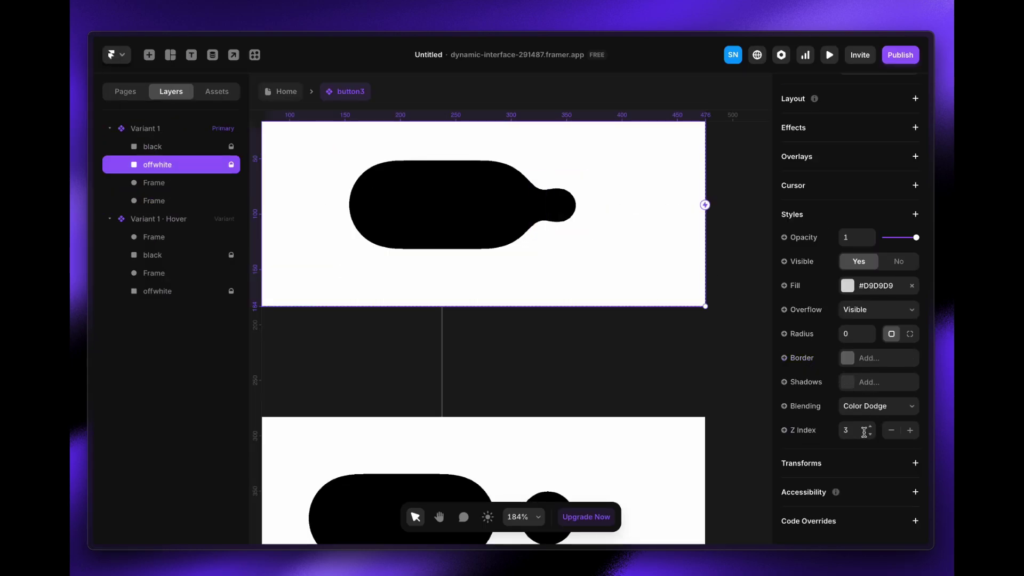
{"action": "left_click", "coordinate": [182, 187]}
{"action": "left_click", "coordinate": [184, 200]}
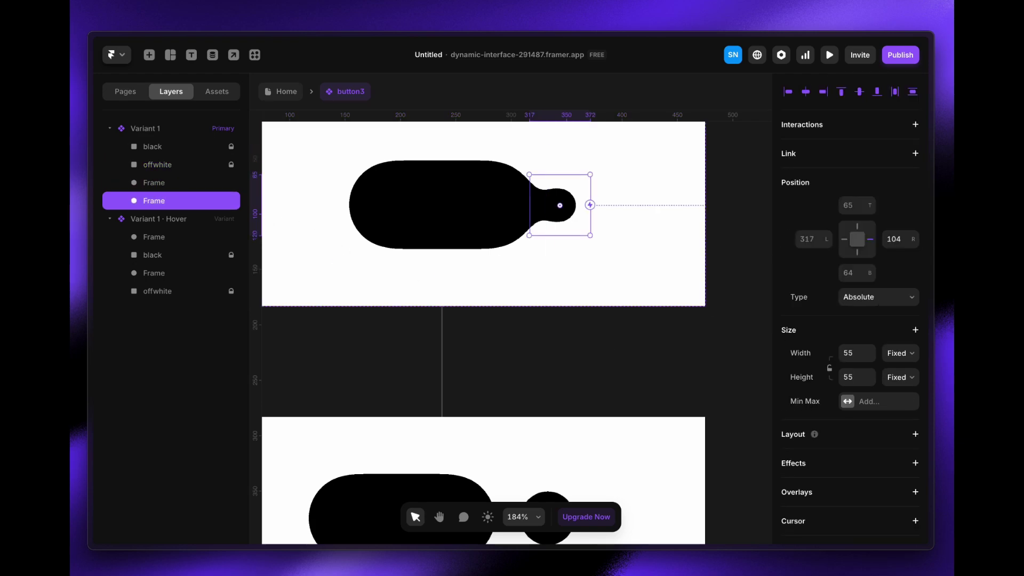
{"action": "scroll", "coordinate": [854, 392], "scroll_direction": "down", "scroll_amount": 4}
{"action": "scroll", "coordinate": [865, 476], "scroll_direction": "down", "scroll_amount": 1}
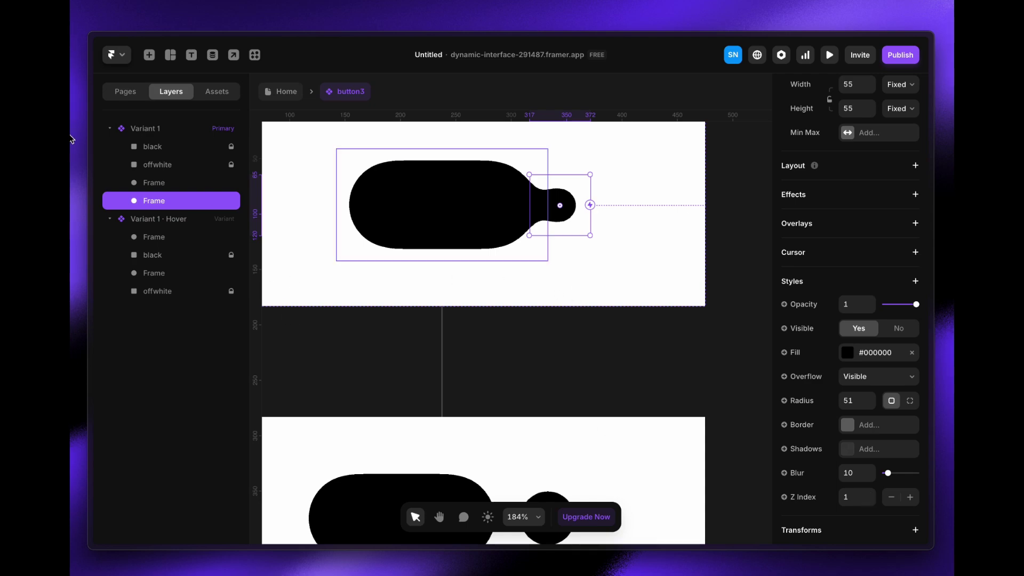
- Review the Excalidraw notes on core layers, trigger placement, the Avoid rule and the absolute position strategy, and return to Framer
{"action": "mouse_move", "coordinate": [83, 150]}
{"action": "left_click", "coordinate": [134, 183]}
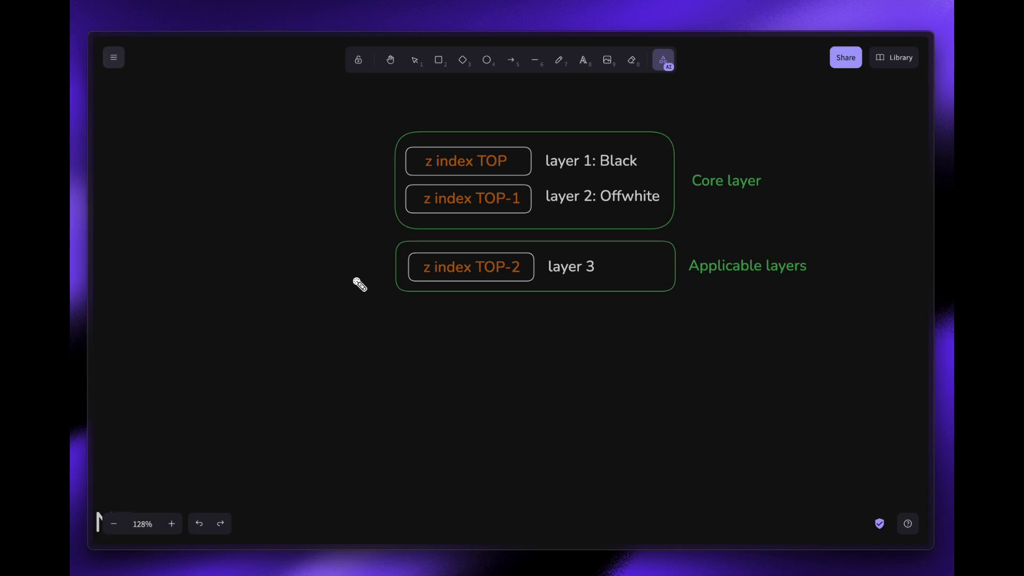
{"action": "scroll", "coordinate": [409, 334], "scroll_direction": "down", "scroll_amount": 10}
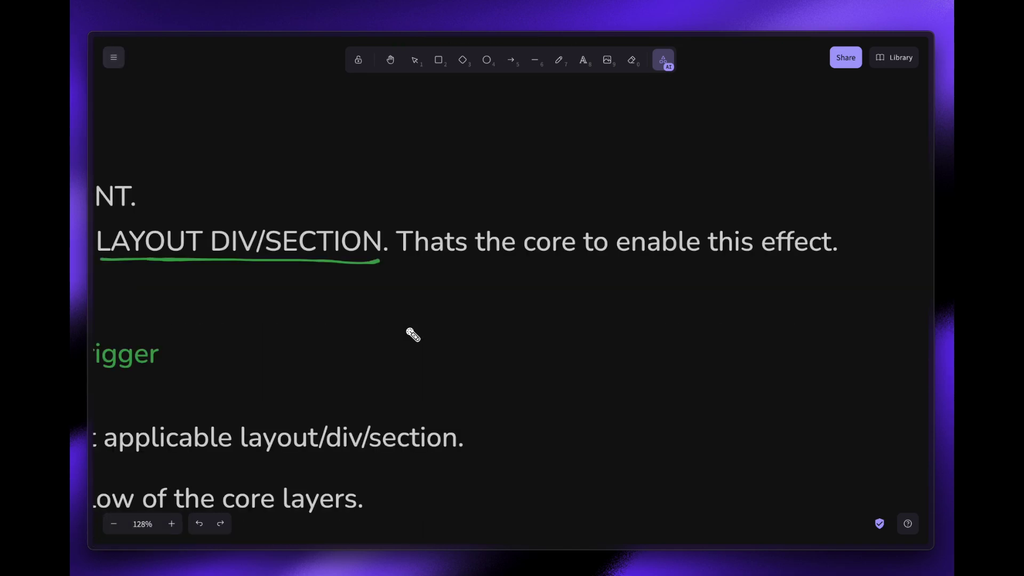
{"action": "scroll", "coordinate": [411, 334], "scroll_direction": "down", "scroll_amount": 5}
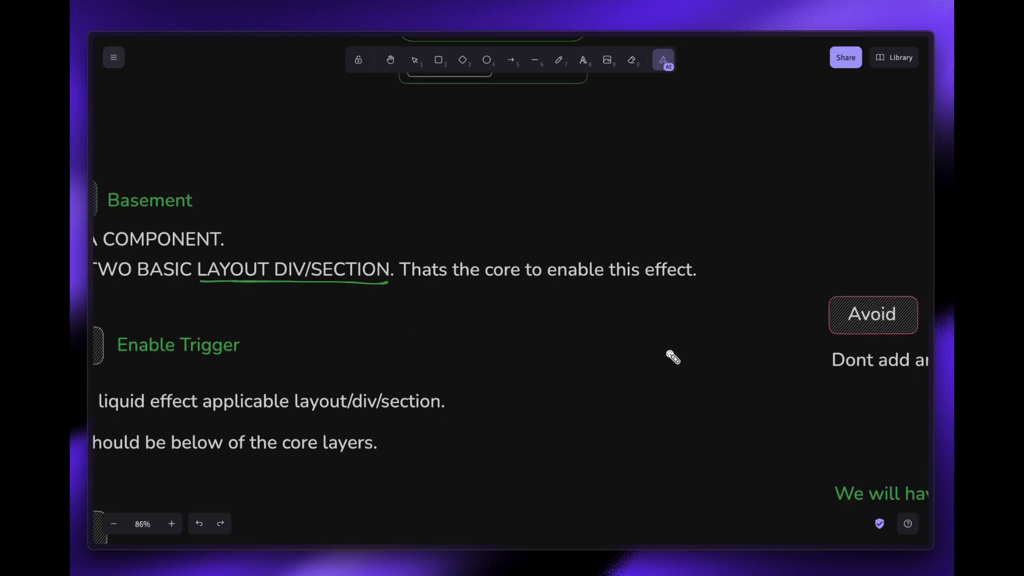
{"action": "left_click_drag", "start_coordinate": [672, 357], "coordinate": [271, 232]}
{"action": "scroll", "coordinate": [271, 233], "scroll_direction": "right", "scroll_amount": 5}
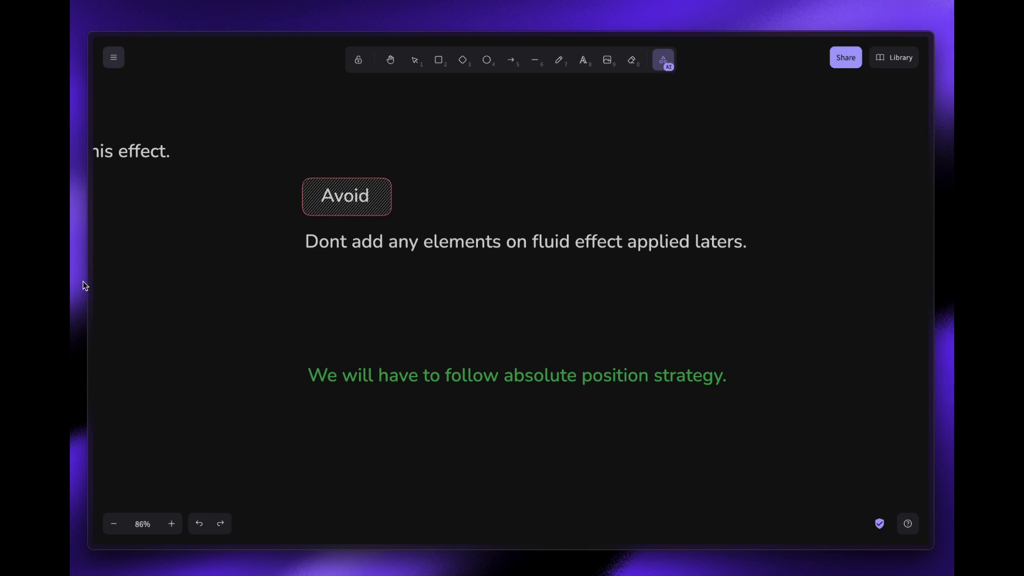
{"action": "mouse_move", "coordinate": [114, 244]}
{"action": "left_click", "coordinate": [128, 123]}
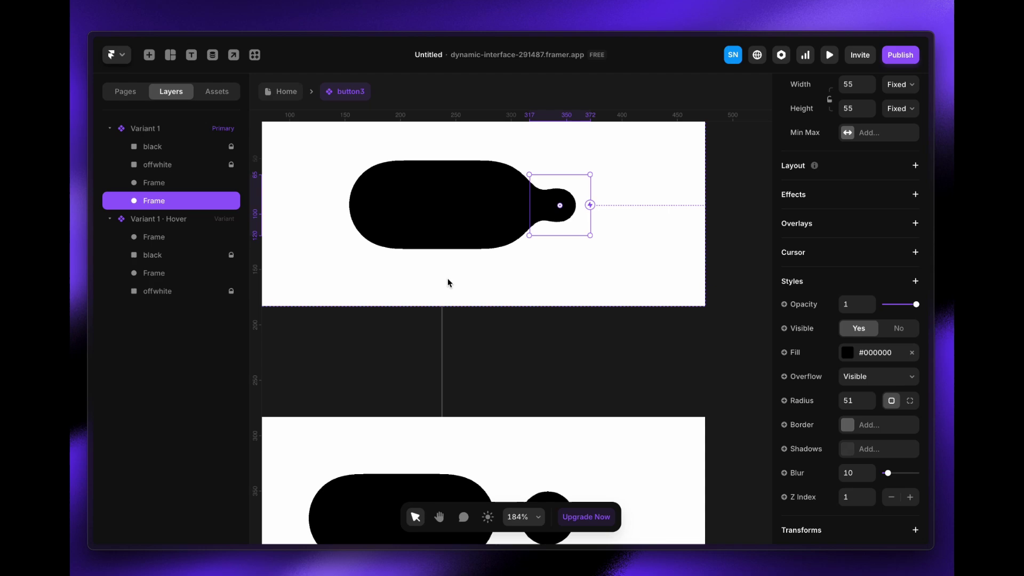
- Place the loose "Contact us" text inside Variant 1's pill frame and inspect how the liquid effect treats it
{"action": "scroll", "coordinate": [350, 329], "scroll_direction": "up", "scroll_amount": 2}
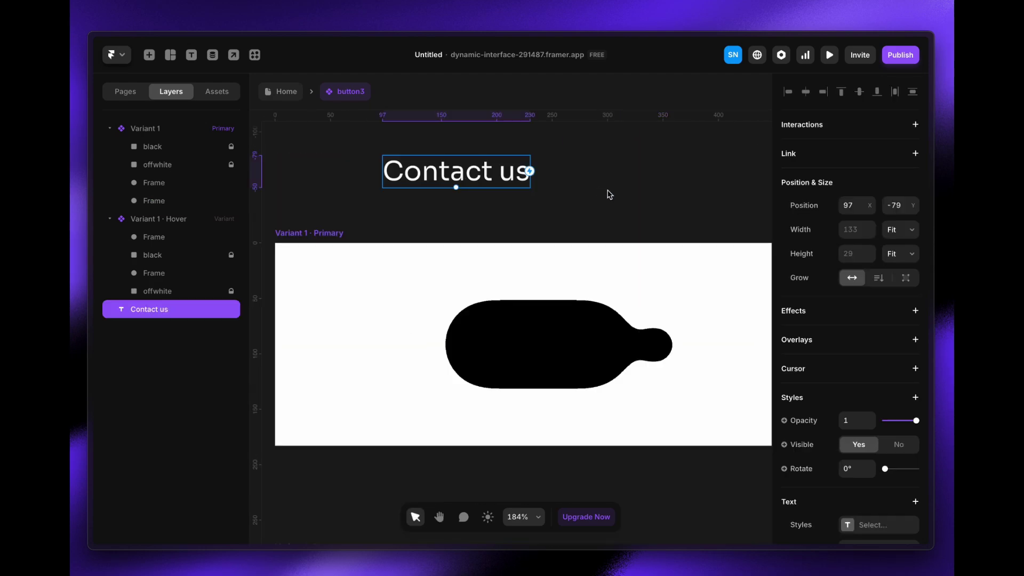
{"action": "right_click", "coordinate": [470, 186]}
{"action": "left_click", "coordinate": [411, 208]}
{"action": "left_click_drag", "start_coordinate": [469, 168], "coordinate": [551, 335]}
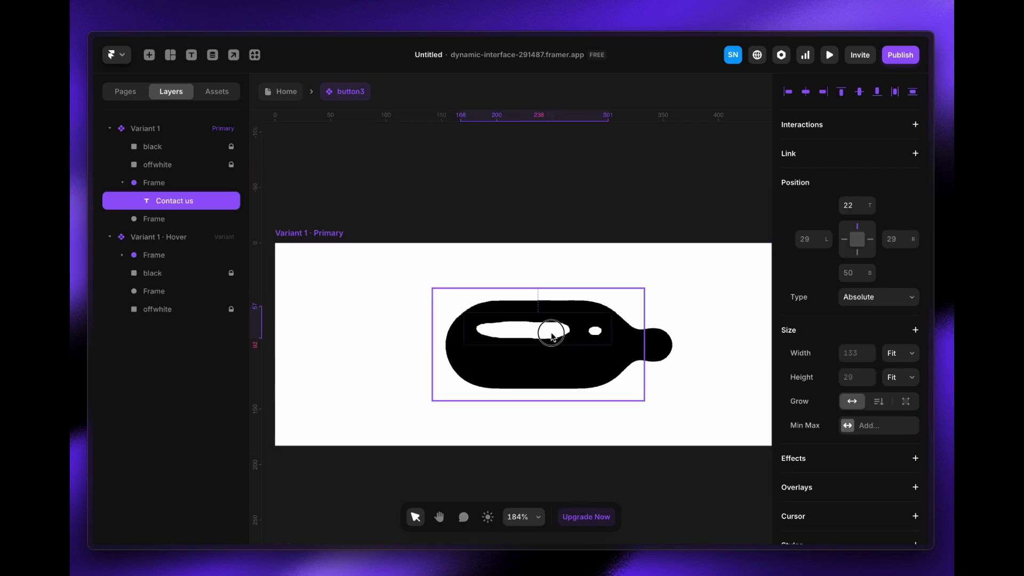
{"action": "left_click", "coordinate": [168, 185]}
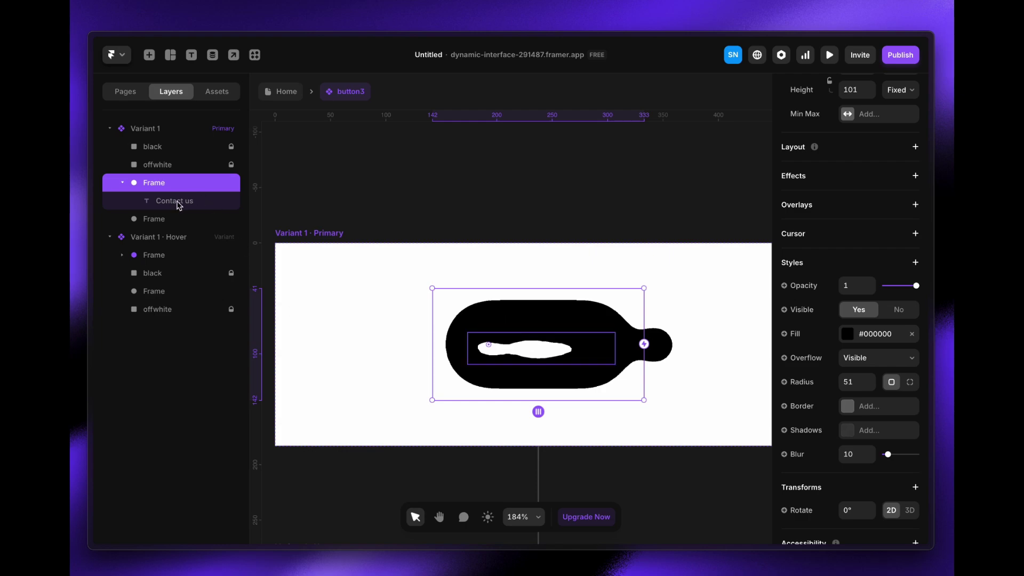
{"action": "left_click", "coordinate": [602, 358]}
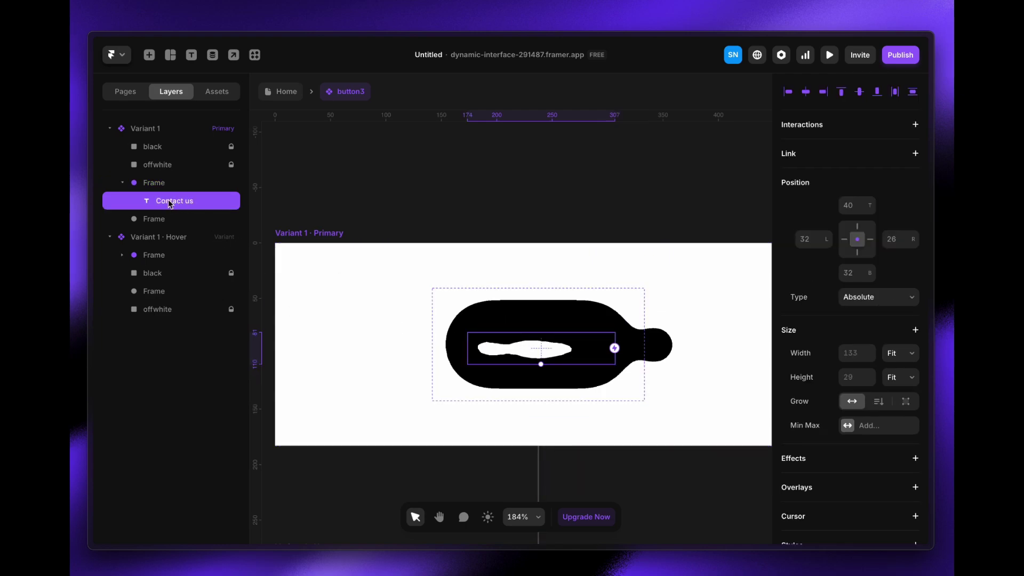
- Move the "Contact us" text out of the pill frame to directly below the offwhite layer and wrap it in a stack
{"action": "left_click_drag", "start_coordinate": [170, 203], "coordinate": [165, 174]}
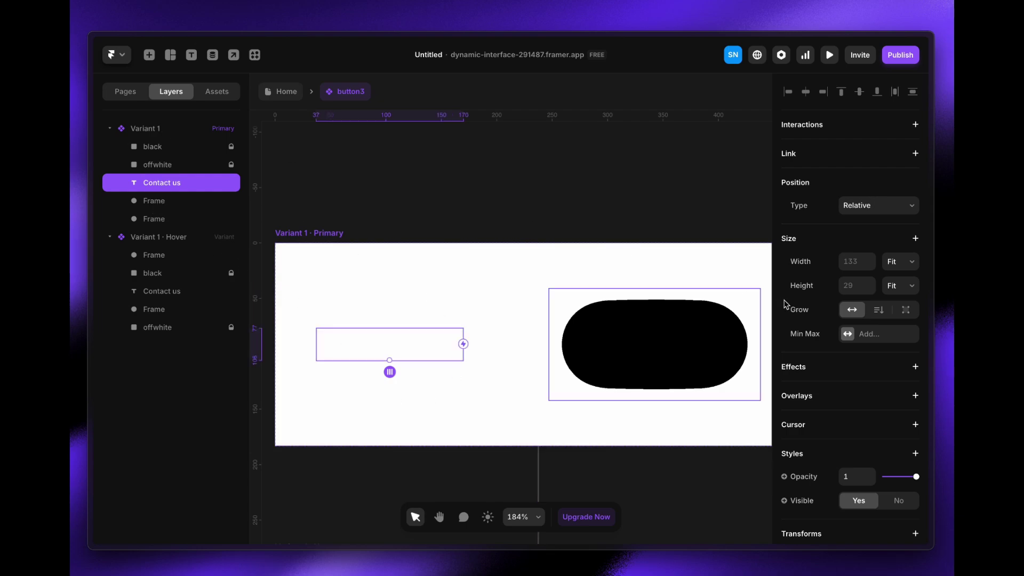
{"action": "right_click", "coordinate": [168, 174]}
{"action": "double_click", "coordinate": [144, 186]}
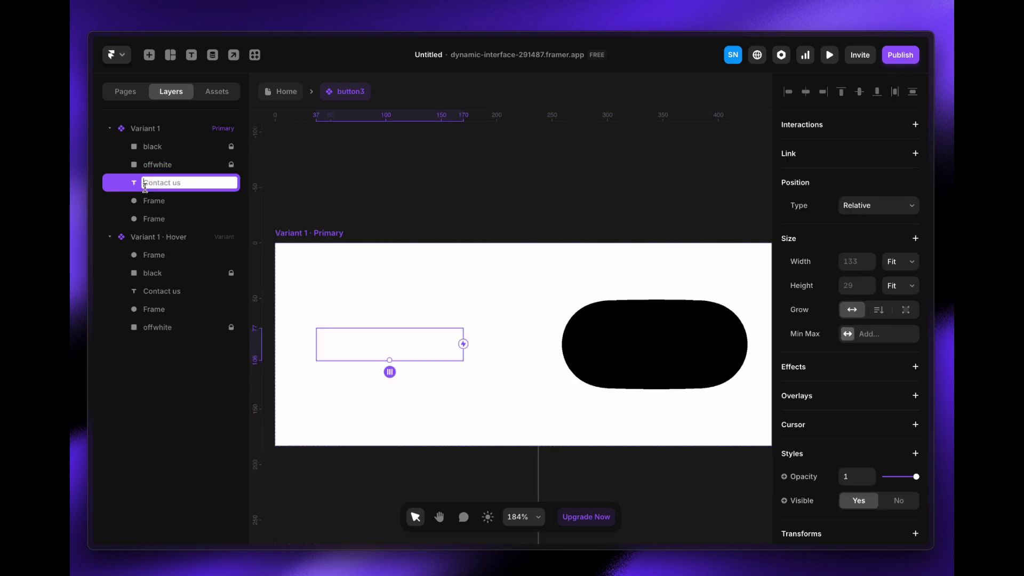
{"action": "key", "text": "Escape"}
{"action": "right_click", "coordinate": [123, 184]}
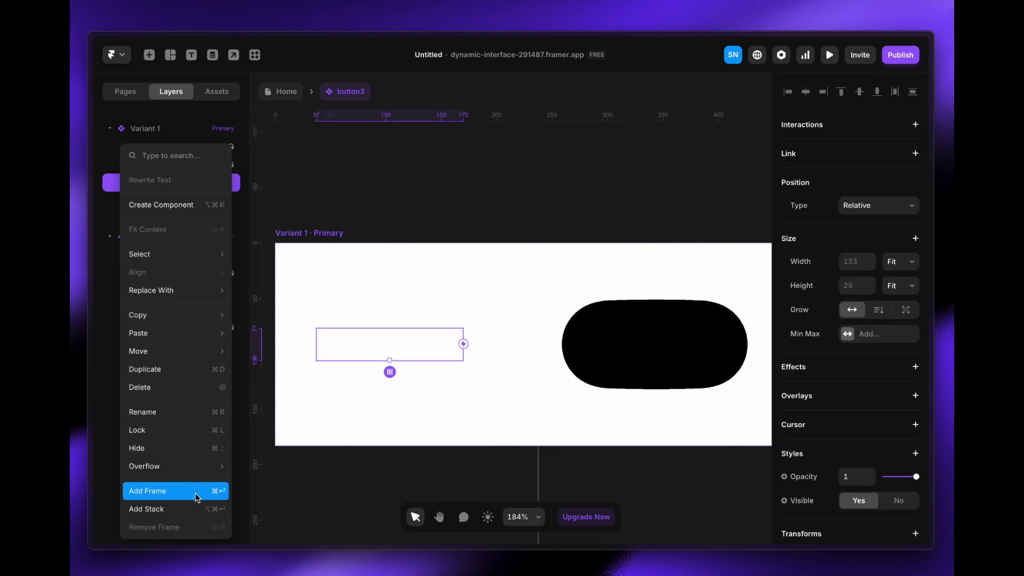
{"action": "left_click", "coordinate": [194, 505]}
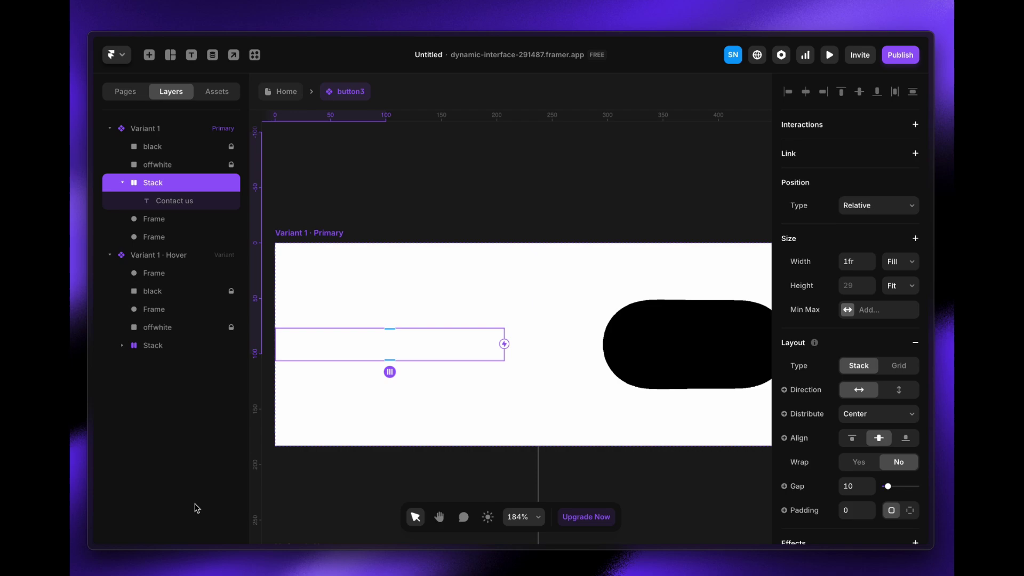
- Set the "Contact us" stack's width to Fit Content, its height to Fill, and its position type to Absolute
{"action": "left_click", "coordinate": [902, 268]}
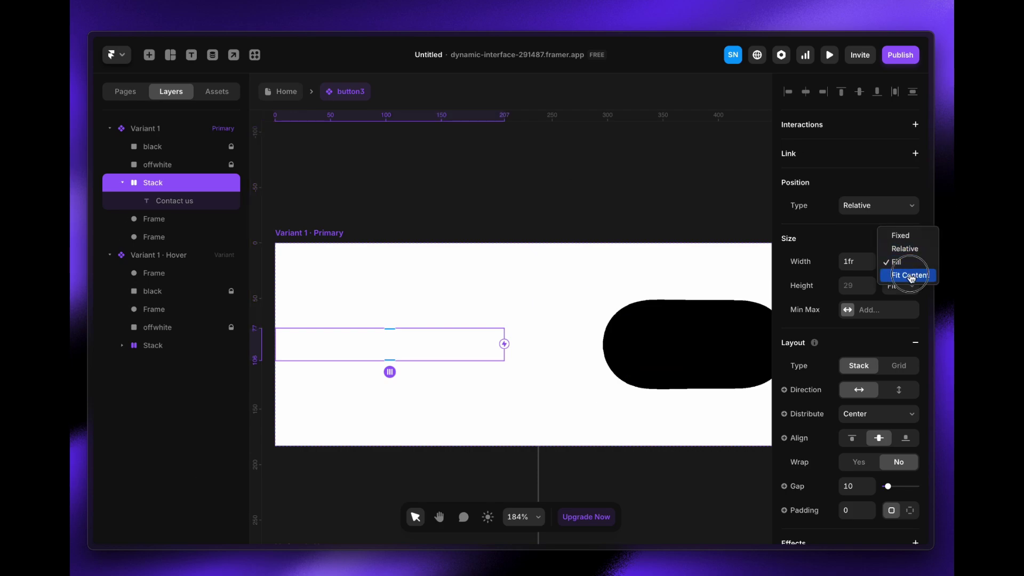
{"action": "left_click", "coordinate": [911, 277]}
{"action": "left_click", "coordinate": [910, 286]}
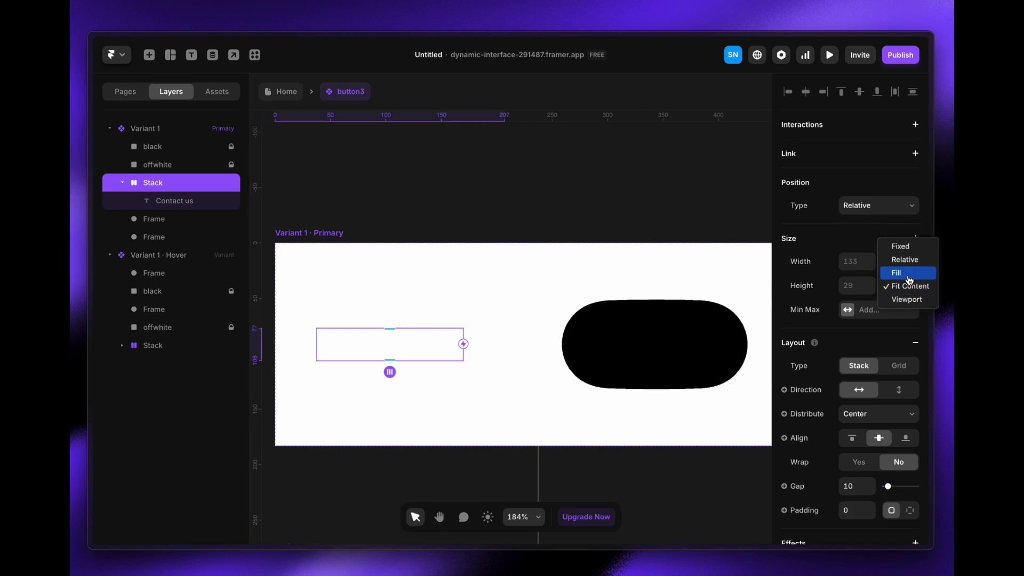
{"action": "left_click", "coordinate": [909, 273]}
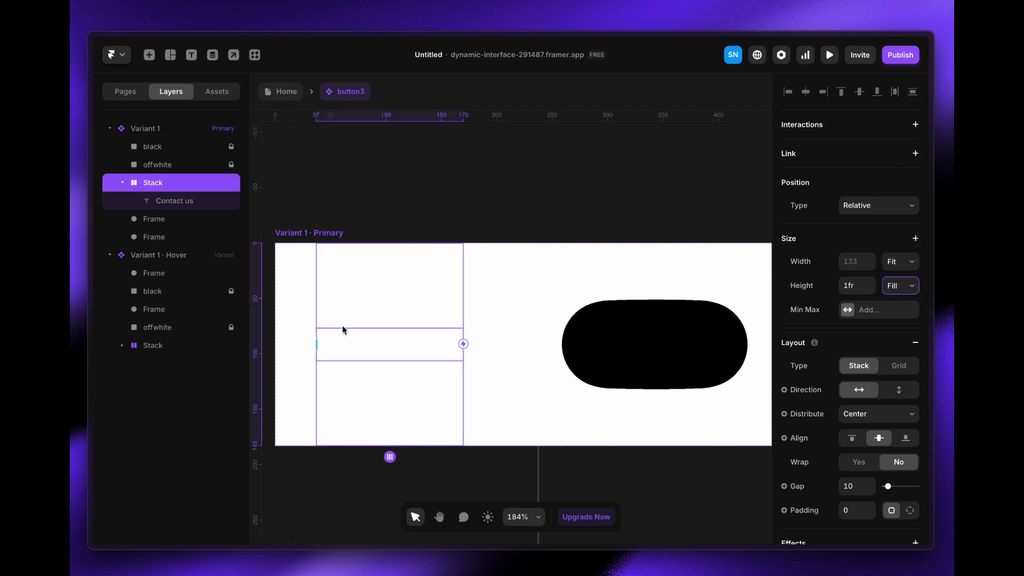
{"action": "left_click", "coordinate": [122, 182]}
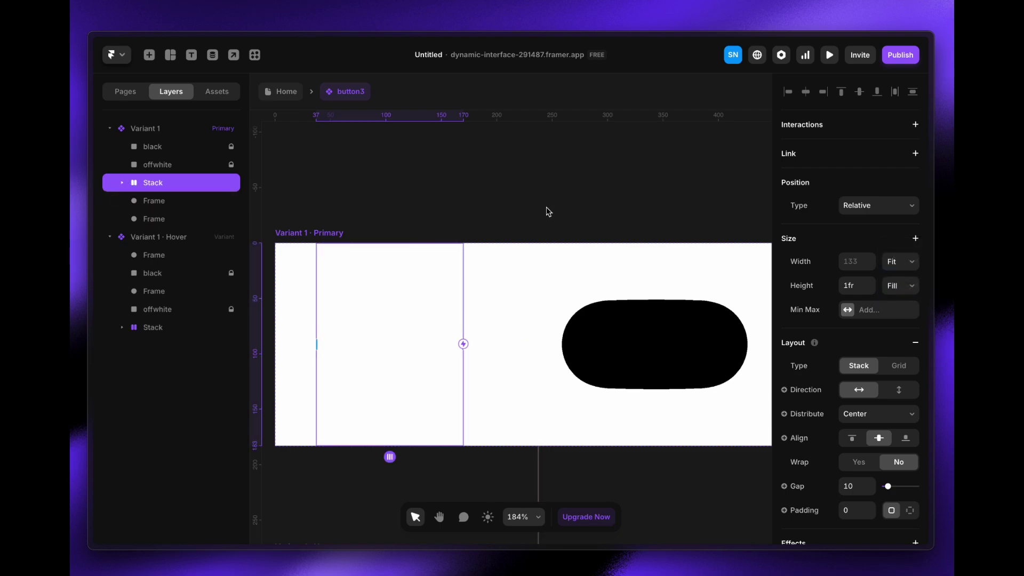
{"action": "left_click", "coordinate": [869, 206]}
{"action": "left_click", "coordinate": [879, 194]}
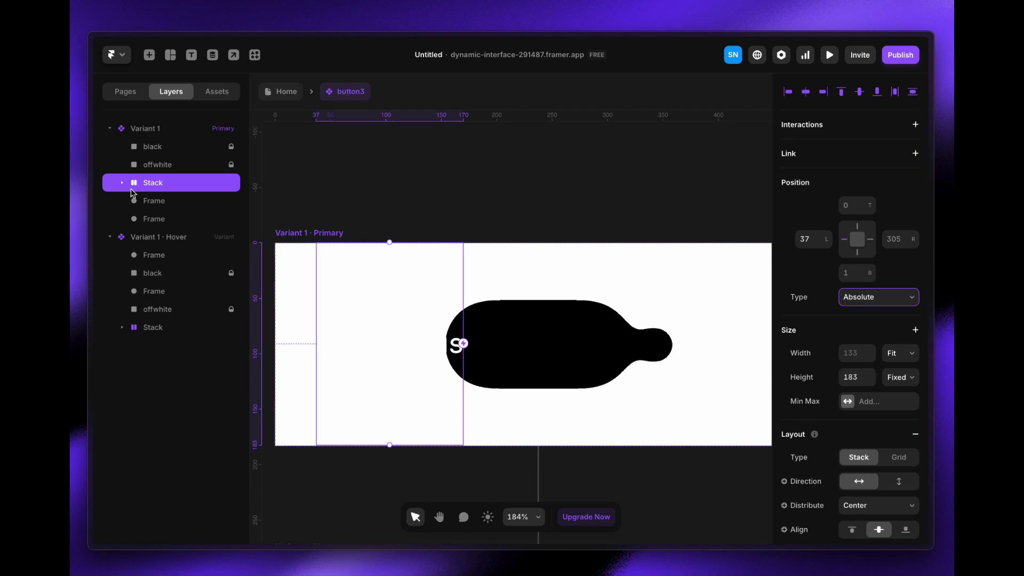
- Move the "Contact us" stack horizontally onto Variant 1's black pill, 174 from the frame's left edge
{"action": "left_click", "coordinate": [188, 201]}
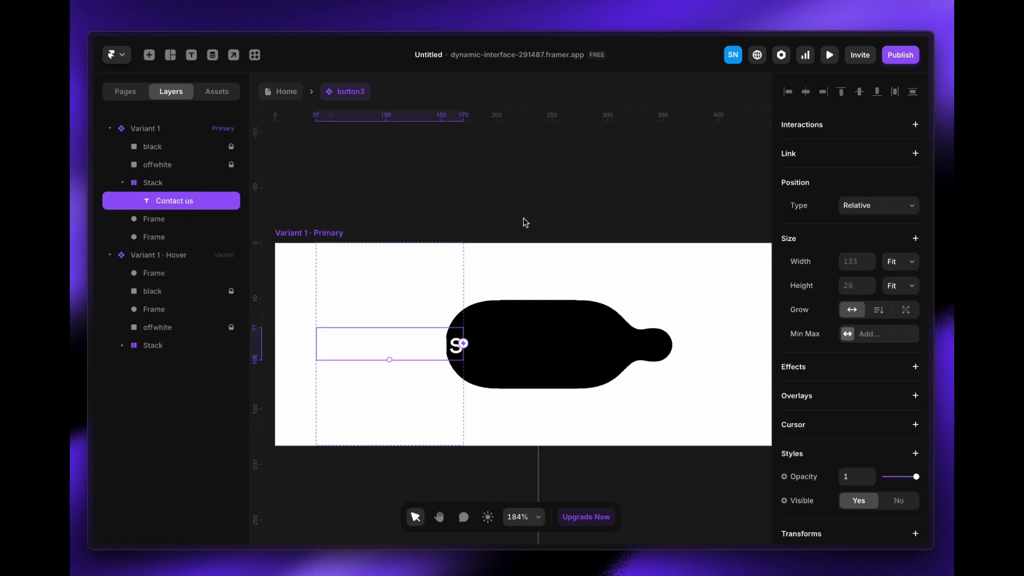
{"action": "left_click", "coordinate": [144, 190]}
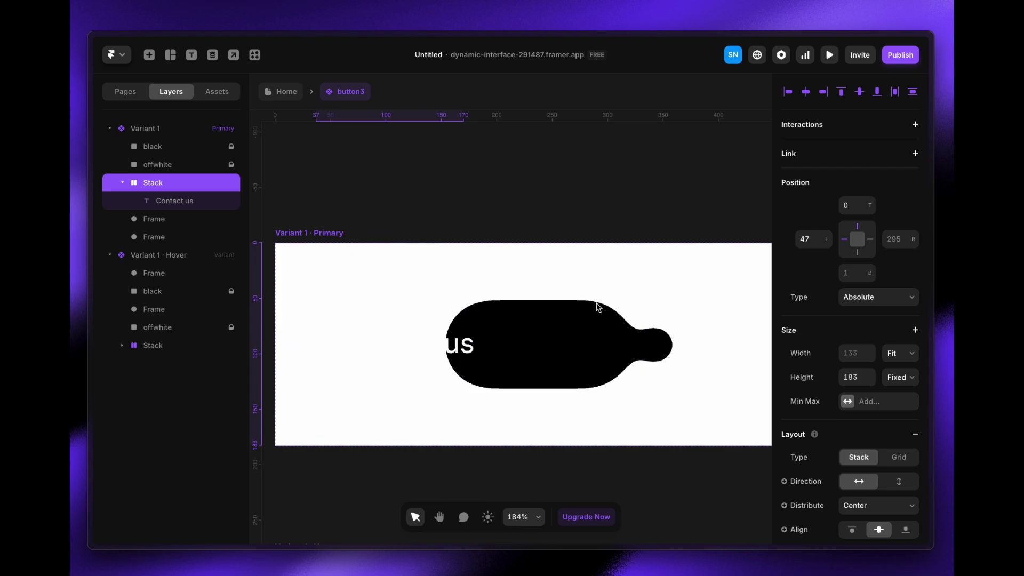
{"action": "key", "text": "shift+Right"}
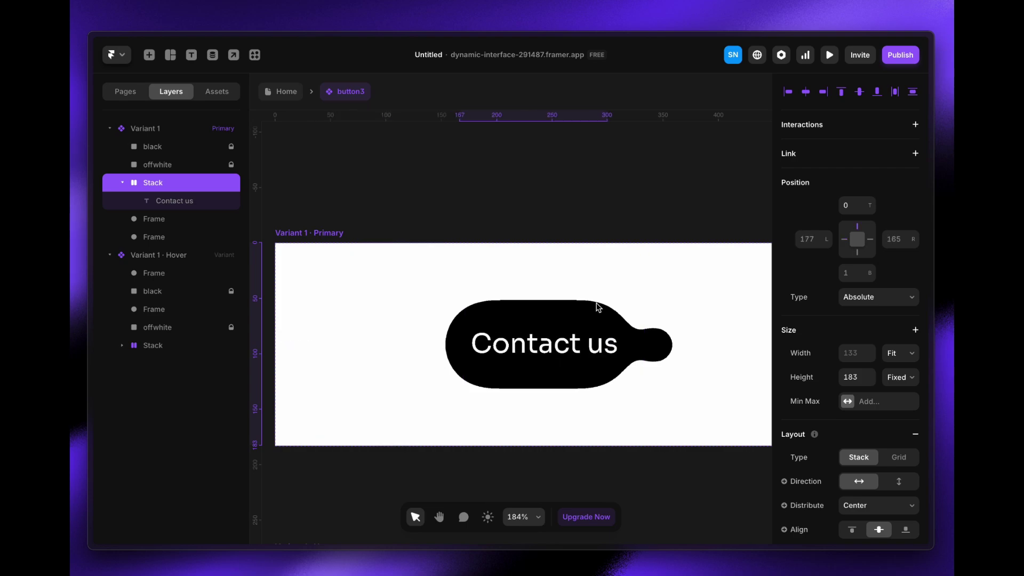
{"action": "key", "text": "Left"}
{"action": "key", "text": "Left"}
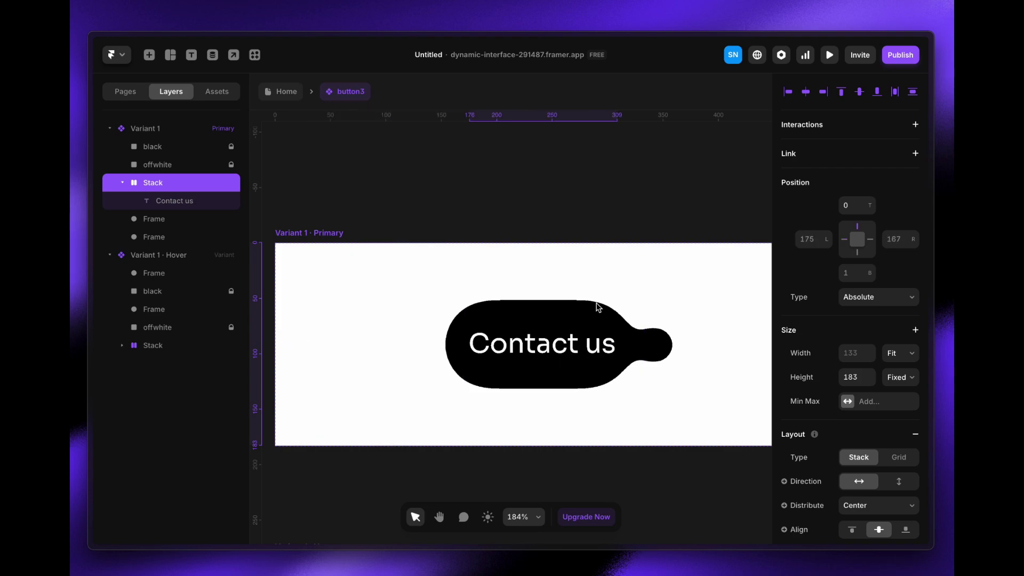
{"action": "key", "text": "Left"}
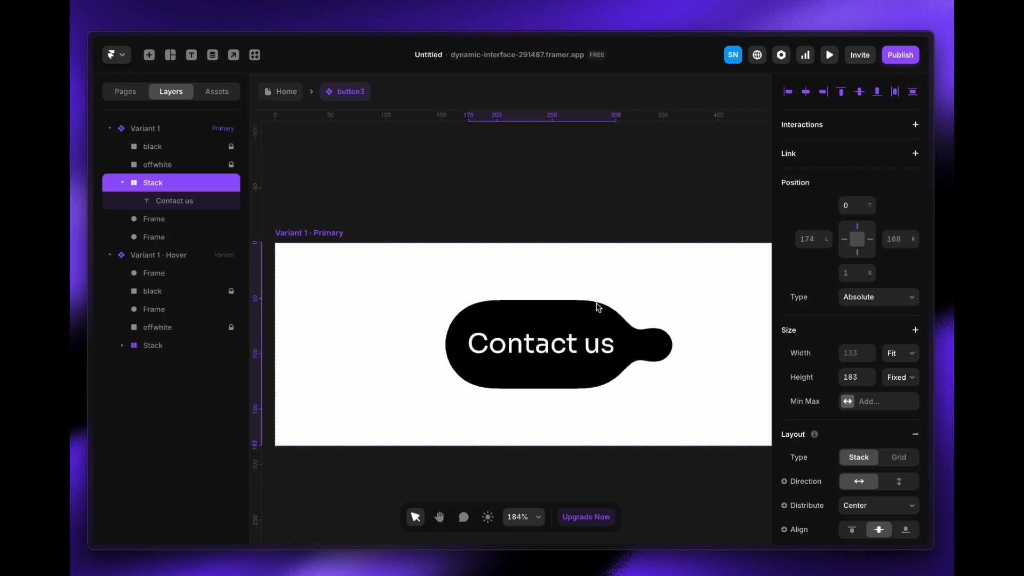
- Move Variant 1's circle left to the pill's center, about 207 from the frame's left edge, and set its z-index to 0
{"action": "scroll", "coordinate": [613, 266], "scroll_direction": "down", "scroll_amount": 5}
{"action": "scroll", "coordinate": [667, 208], "scroll_direction": "up", "scroll_amount": 3}
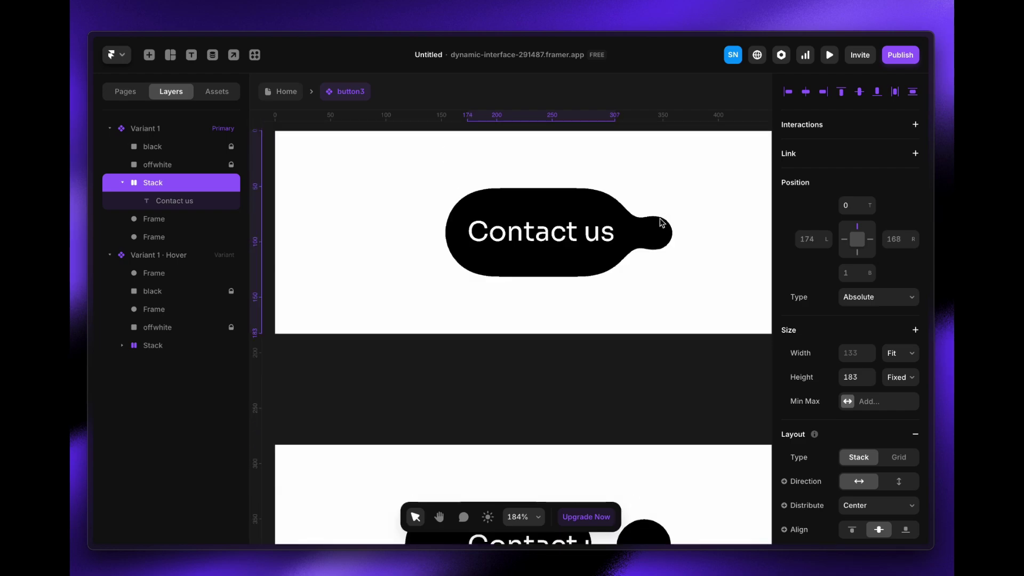
{"action": "left_click", "coordinate": [660, 242]}
{"action": "key", "text": "shift+Left"}
{"action": "key", "text": "shift+Left"}
{"action": "key", "text": "shift+Left"}
{"action": "key", "text": "shift+Left"}
{"action": "key", "text": "shift+Left"}
{"action": "key", "text": "shift+Left"}
{"action": "key", "text": "shift+Left"}
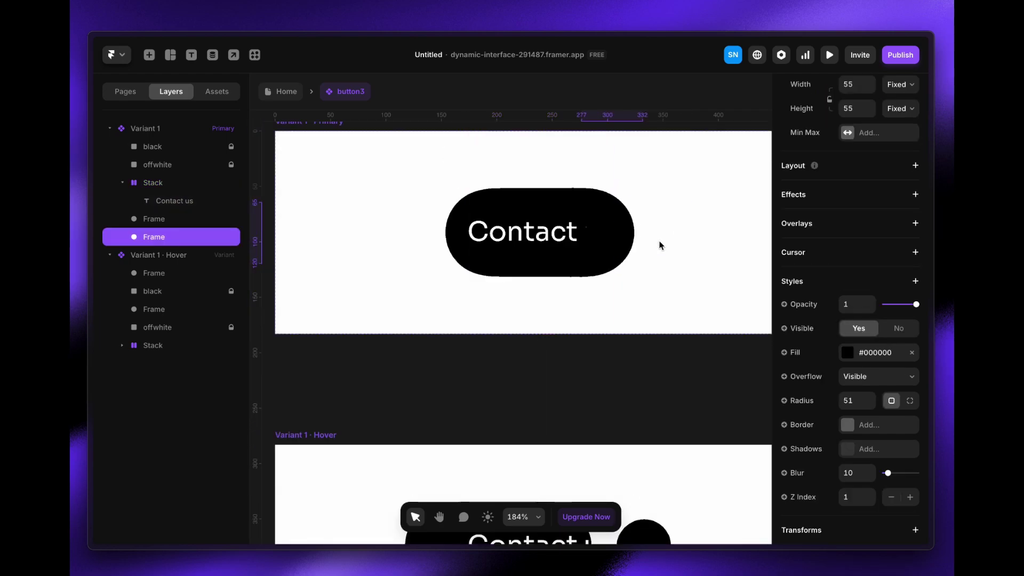
{"action": "key", "text": "shift+Left"}
{"action": "key", "text": "shift+Left"}
{"action": "key", "text": "shift+Left"}
{"action": "key", "text": "shift+Left"}
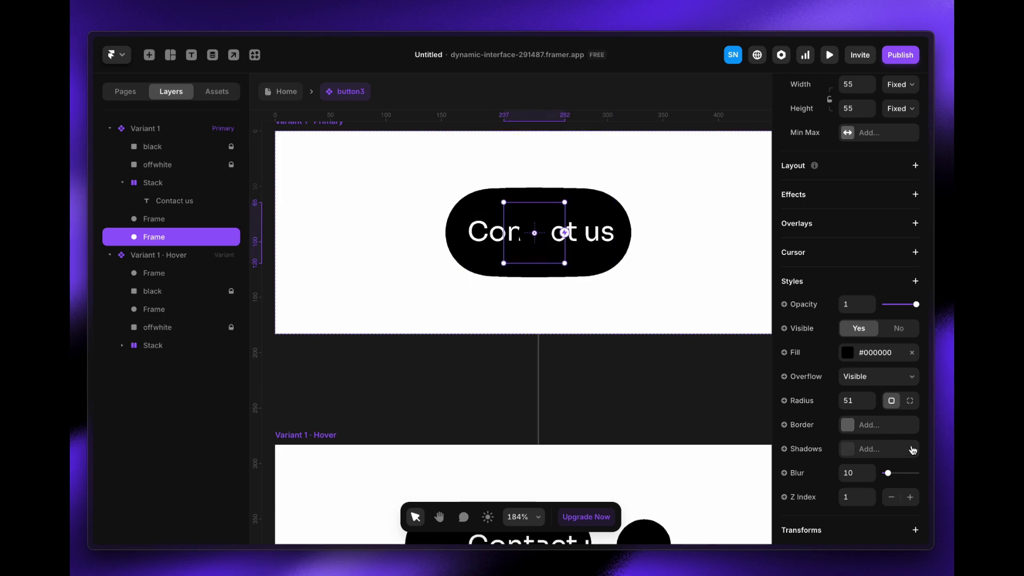
{"action": "scroll", "coordinate": [847, 501], "scroll_direction": "down", "scroll_amount": 1}
{"action": "left_click", "coordinate": [871, 499]}
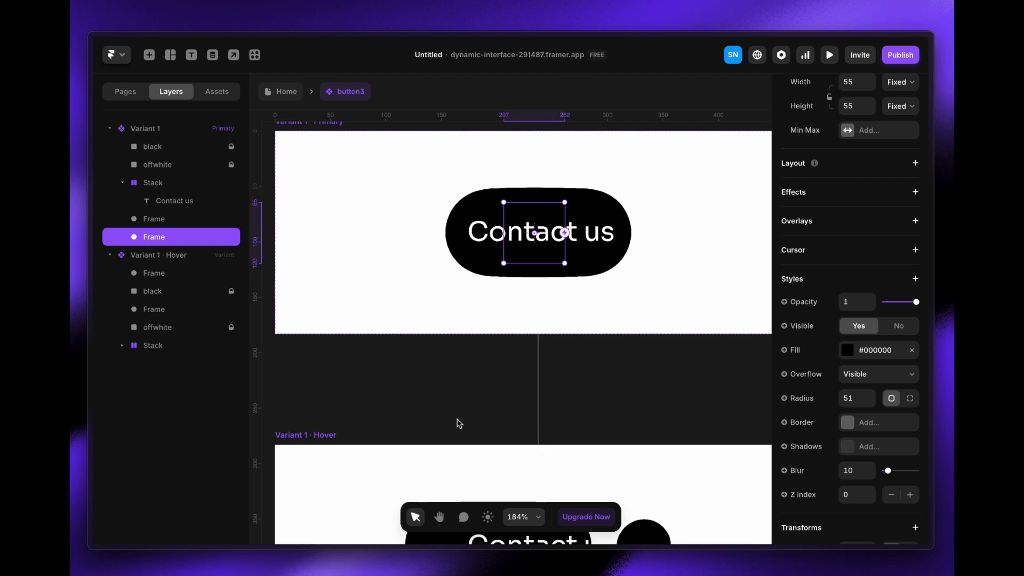
- Add a Z Index style with value 1 to Variant 1's pill frame
{"action": "left_click", "coordinate": [637, 266]}
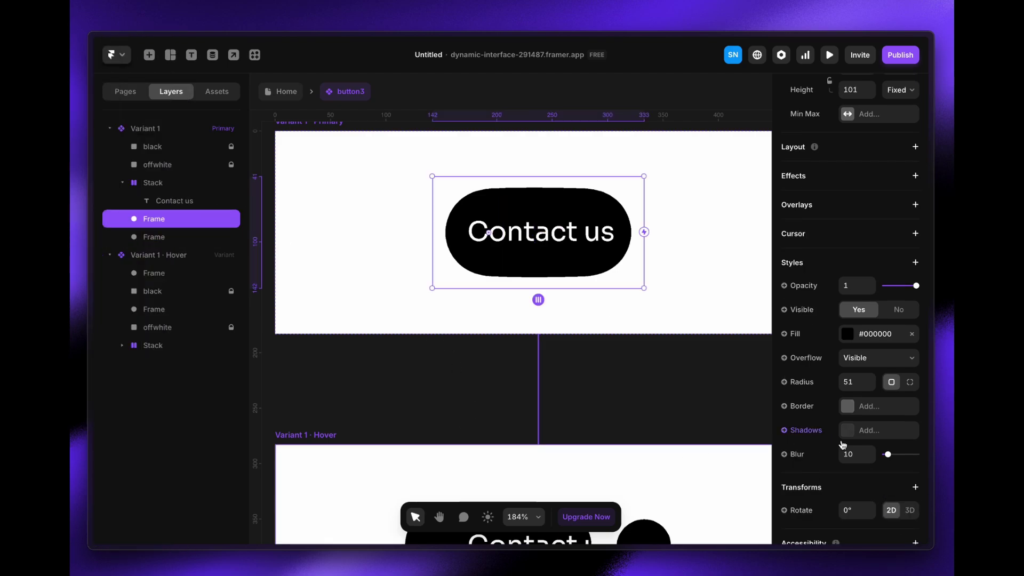
{"action": "scroll", "coordinate": [854, 405], "scroll_direction": "down", "scroll_amount": 2}
{"action": "scroll", "coordinate": [857, 375], "scroll_direction": "up", "scroll_amount": 2}
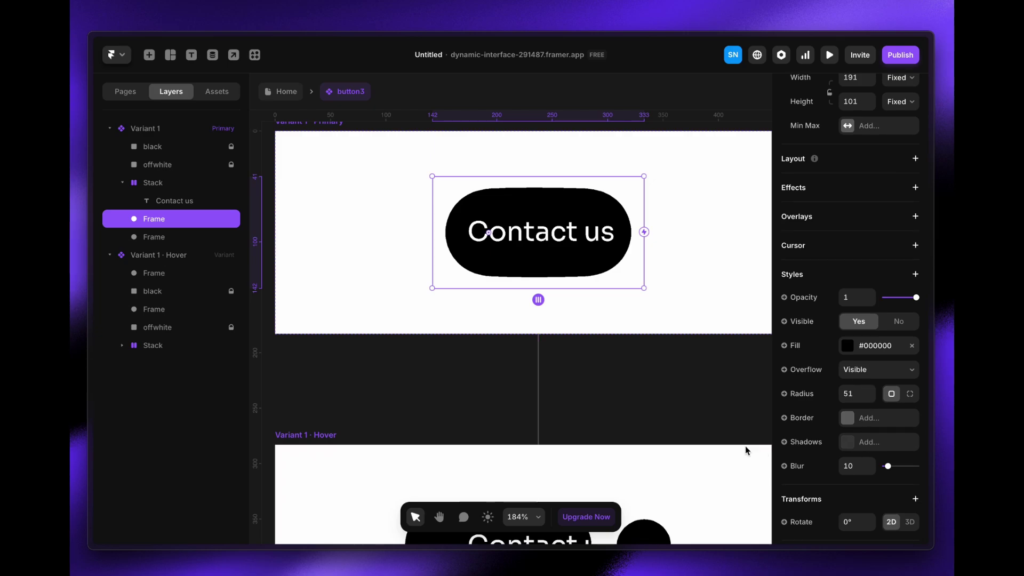
{"action": "left_click", "coordinate": [914, 276]}
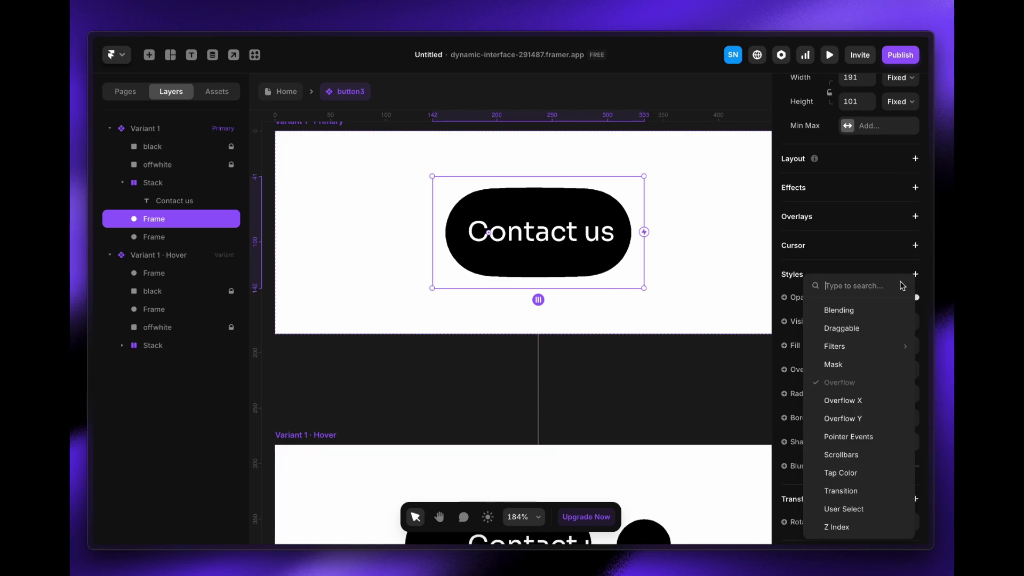
{"action": "left_click", "coordinate": [851, 525]}
{"action": "left_click", "coordinate": [871, 487]}
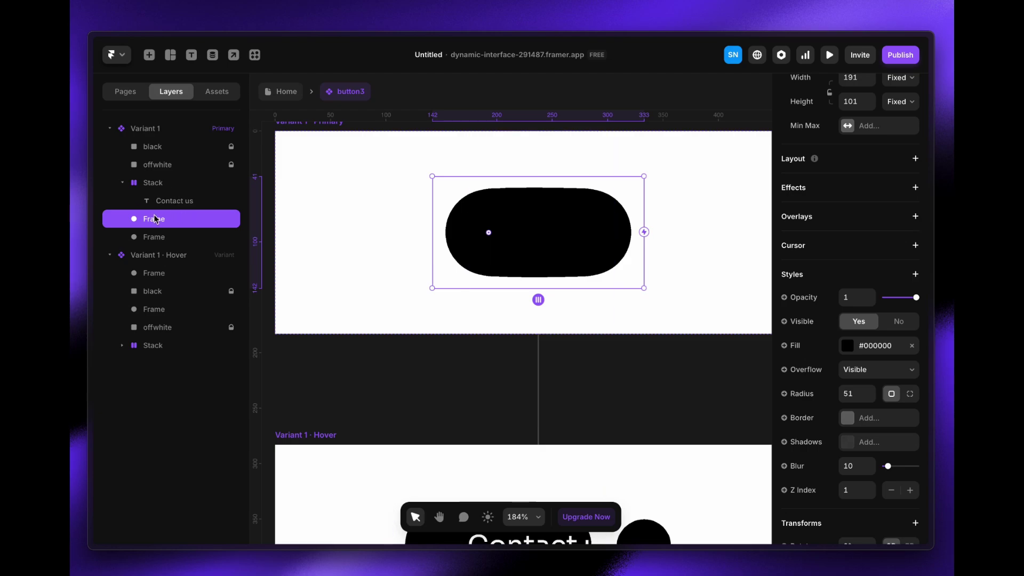
- Check the settings of Variant 1's "Contact us" text, its parent stack and the pill frame
{"action": "left_click", "coordinate": [180, 206]}
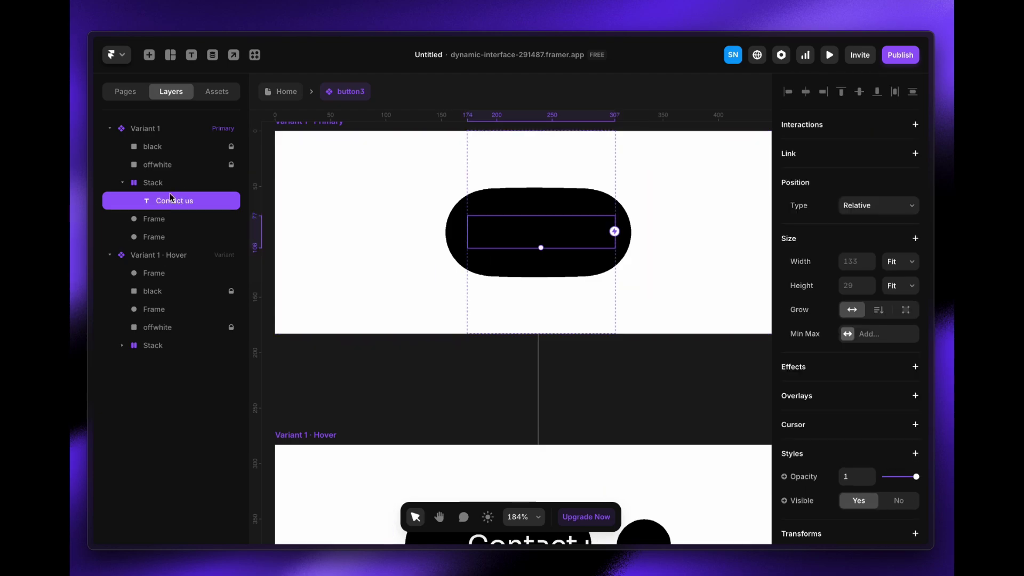
{"action": "left_click", "coordinate": [103, 187]}
{"action": "left_click", "coordinate": [124, 185]}
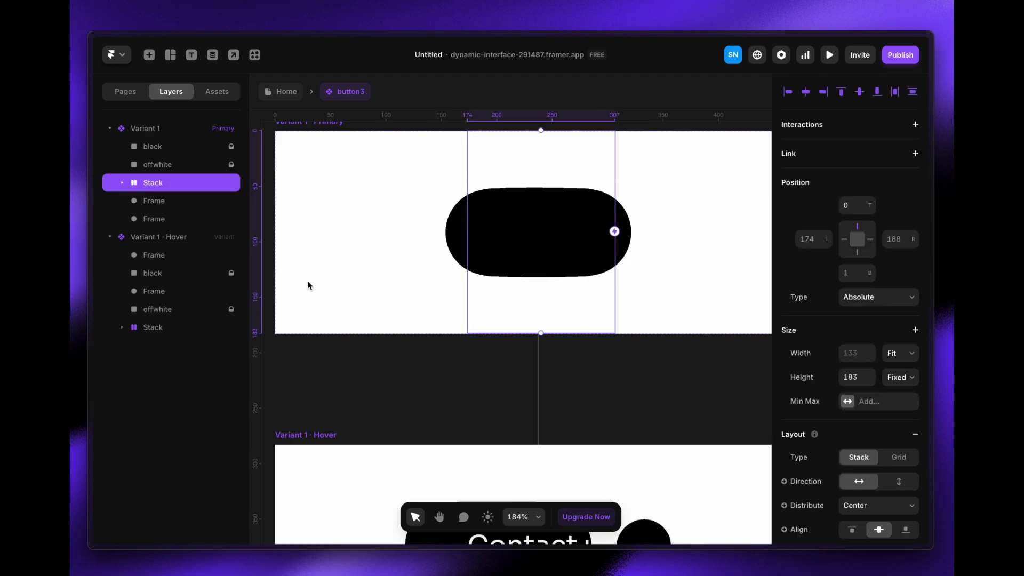
{"action": "left_click", "coordinate": [169, 206]}
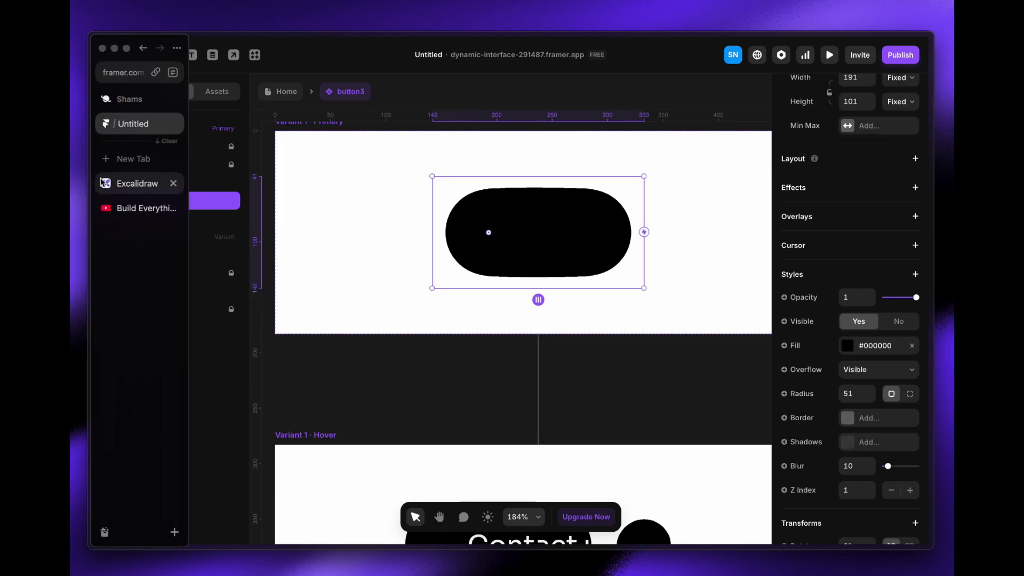
- Switch to the Excalidraw board and locate the Content Layer box labelled z index TOP+1
{"action": "left_click", "coordinate": [122, 183]}
{"action": "scroll", "coordinate": [455, 265], "scroll_direction": "up", "scroll_amount": 5}
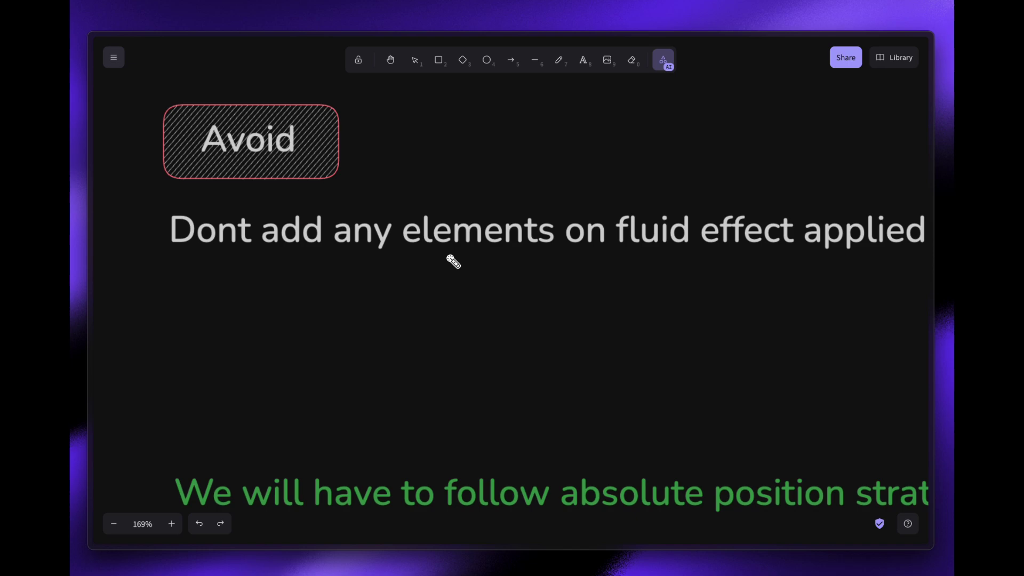
{"action": "scroll", "coordinate": [453, 261], "scroll_direction": "down", "scroll_amount": 5}
{"action": "scroll", "coordinate": [453, 262], "scroll_direction": "down", "scroll_amount": 5}
{"action": "scroll", "coordinate": [416, 428], "scroll_direction": "down", "scroll_amount": 5}
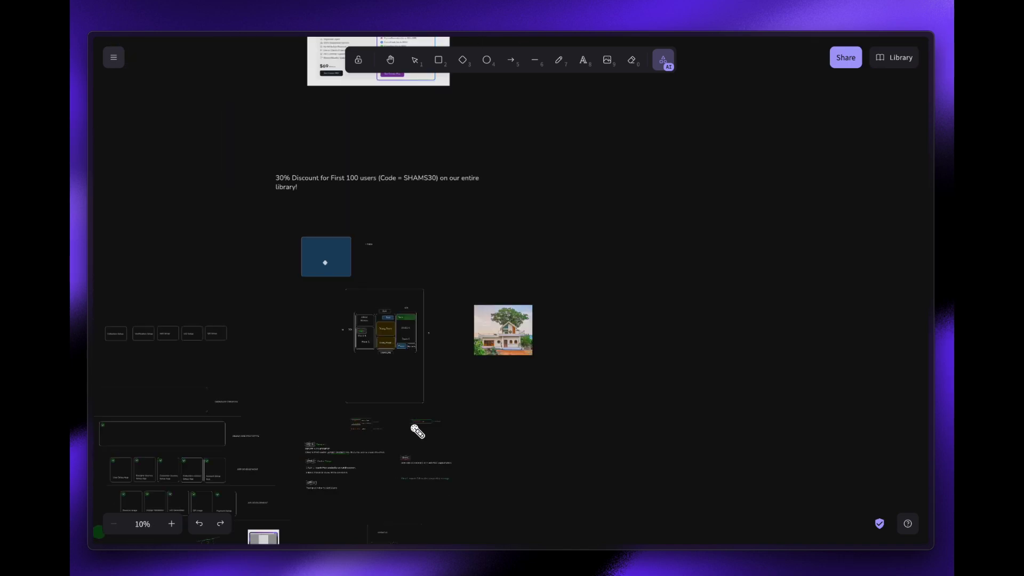
{"action": "scroll", "coordinate": [419, 429], "scroll_direction": "up", "scroll_amount": 5}
{"action": "scroll", "coordinate": [420, 429], "scroll_direction": "up", "scroll_amount": 8}
{"action": "left_click_drag", "start_coordinate": [427, 428], "coordinate": [273, 318]}
{"action": "left_click", "coordinate": [414, 59]}
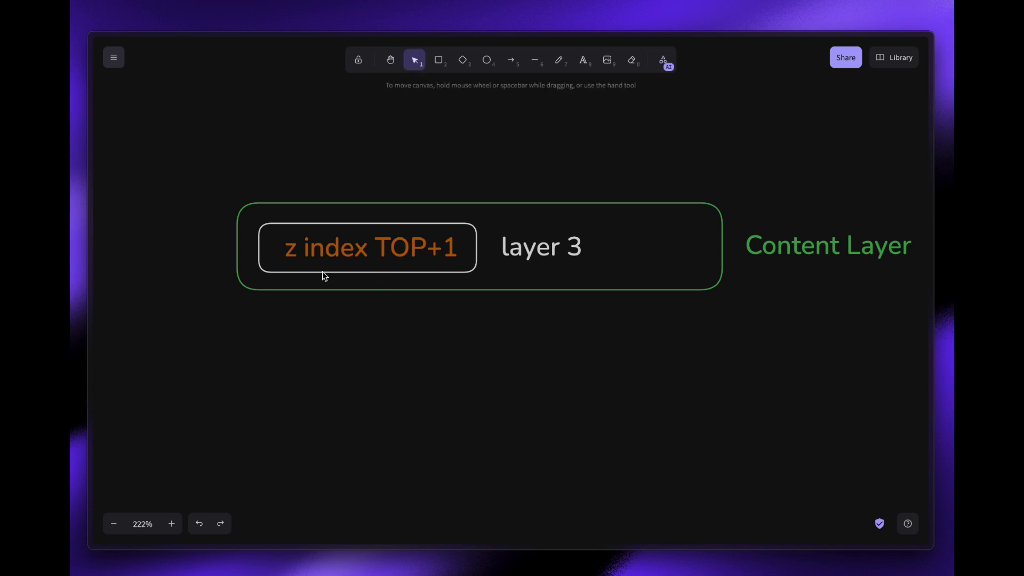
{"action": "scroll", "coordinate": [322, 275], "scroll_direction": "up", "scroll_amount": 4}
{"action": "scroll", "coordinate": [323, 275], "scroll_direction": "down", "scroll_amount": 10}
- Move the Content Layer box with its z index TOP+1, layer 3 and title labels directly above the Core layer box
{"action": "left_click_drag", "start_coordinate": [322, 274], "coordinate": [448, 252]}
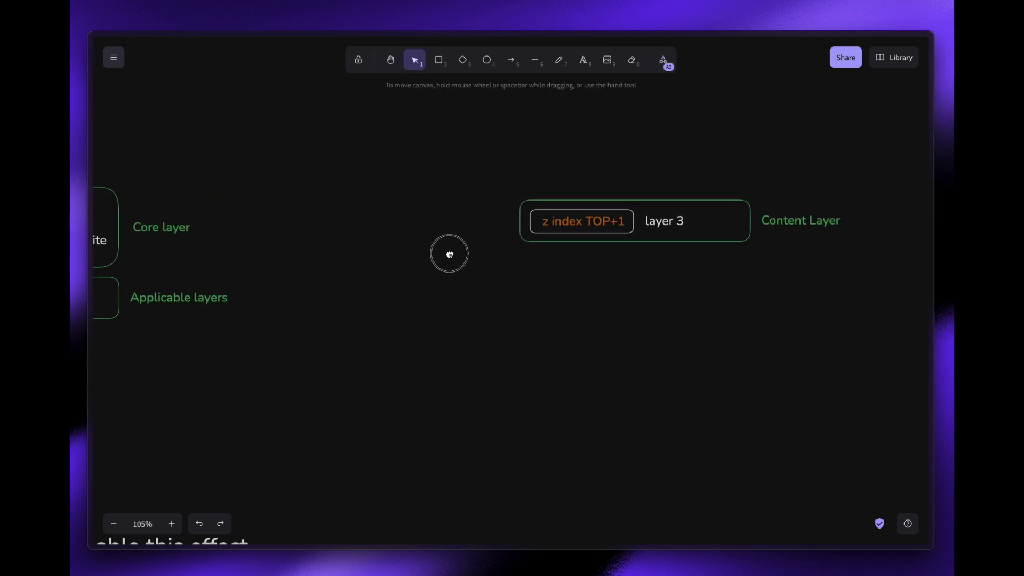
{"action": "left_click_drag", "start_coordinate": [485, 183], "coordinate": [923, 272]}
{"action": "scroll", "coordinate": [663, 222], "scroll_direction": "right", "scroll_amount": 5}
{"action": "scroll", "coordinate": [663, 222], "scroll_direction": "down", "scroll_amount": 2}
{"action": "scroll", "coordinate": [299, 251], "scroll_direction": "left", "scroll_amount": 5}
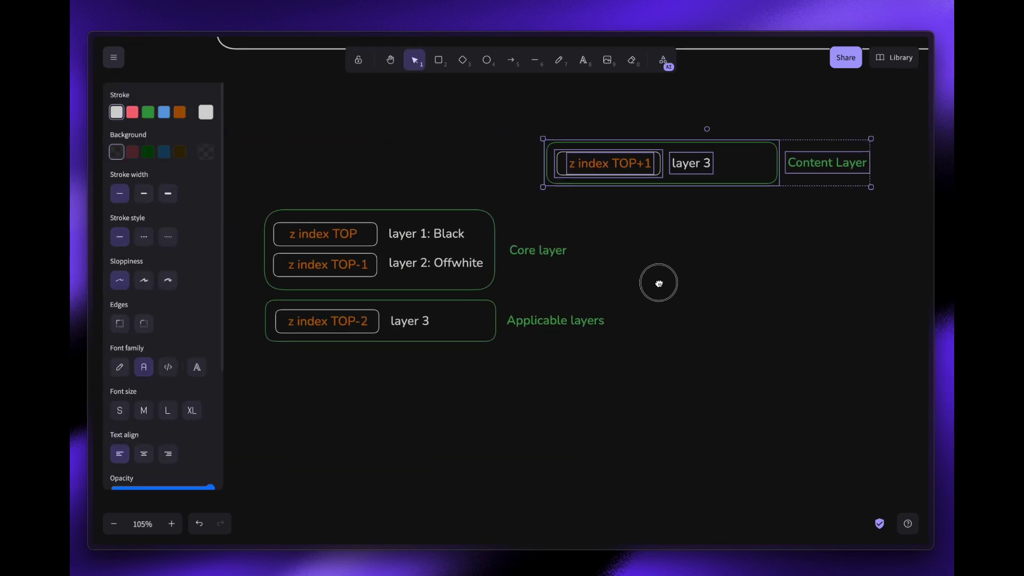
{"action": "scroll", "coordinate": [659, 283], "scroll_direction": "left", "scroll_amount": 2}
{"action": "left_click_drag", "start_coordinate": [718, 195], "coordinate": [438, 207]}
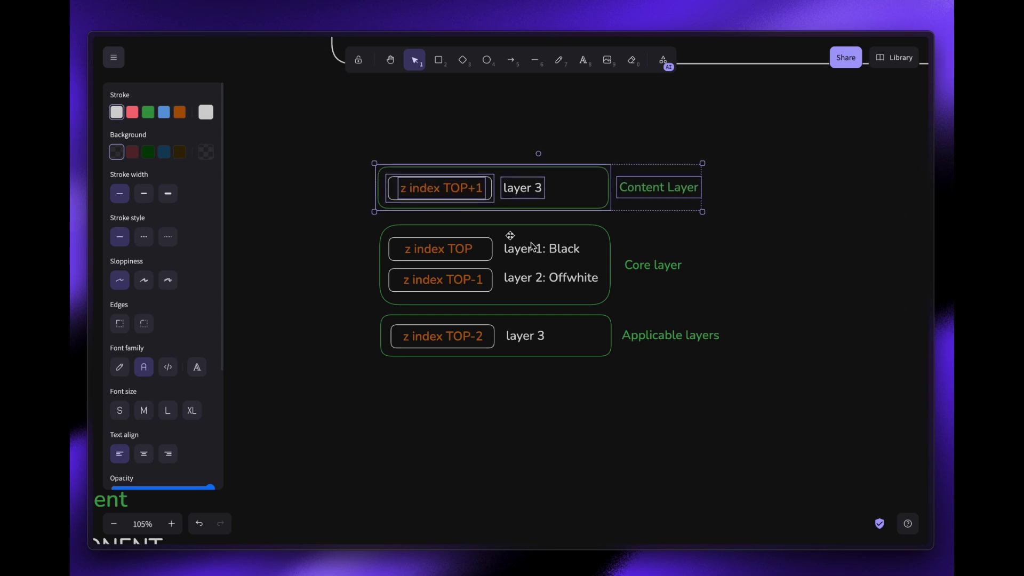
{"action": "left_click", "coordinate": [746, 248]}
- Switch back to the Framer project and set the z-index of Variant 1's "Contact us" stack to 5
{"action": "mouse_move", "coordinate": [70, 213]}
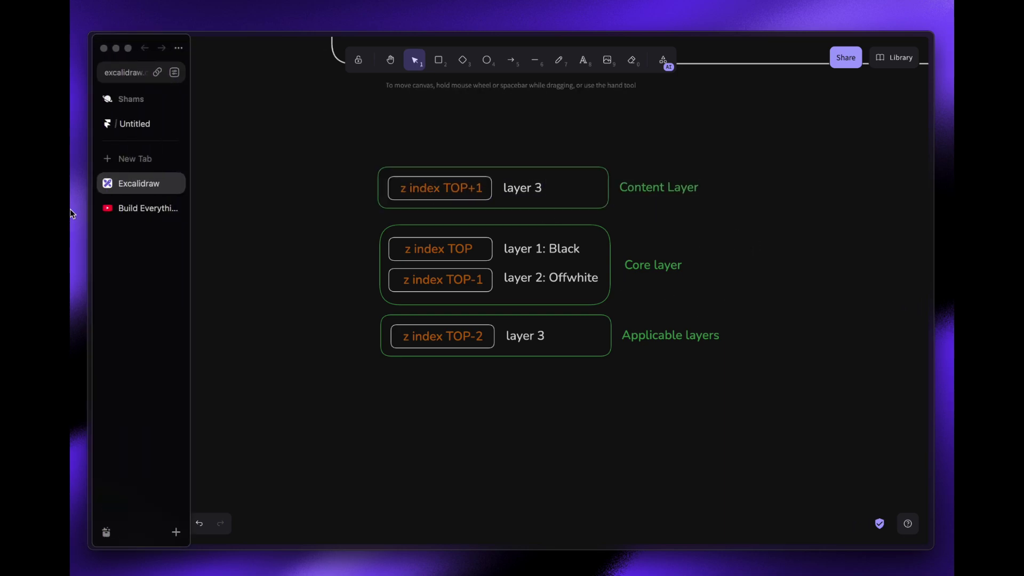
{"action": "left_click", "coordinate": [128, 123]}
{"action": "left_click", "coordinate": [186, 181]}
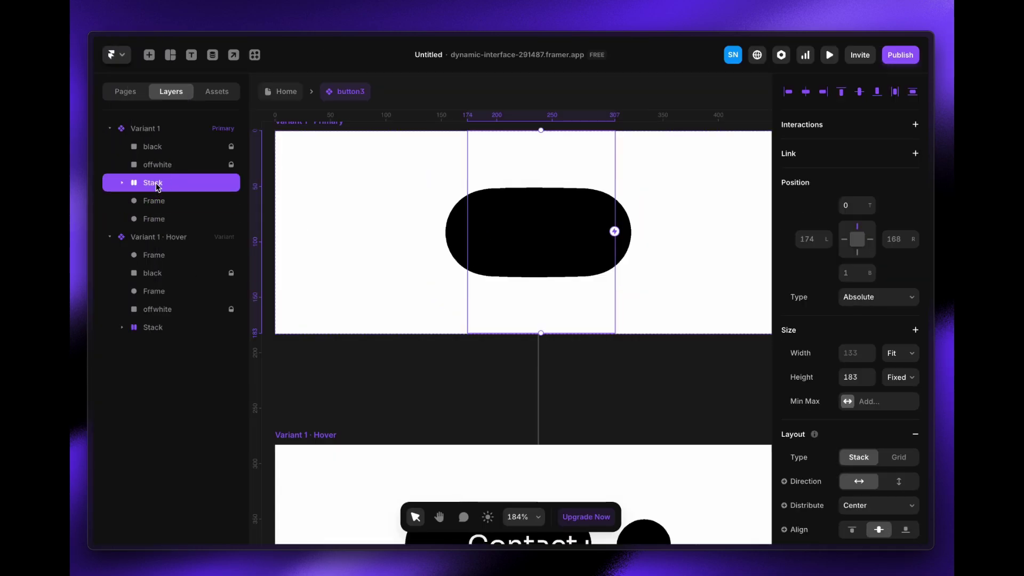
{"action": "left_click", "coordinate": [185, 202]}
{"action": "left_click", "coordinate": [119, 186]}
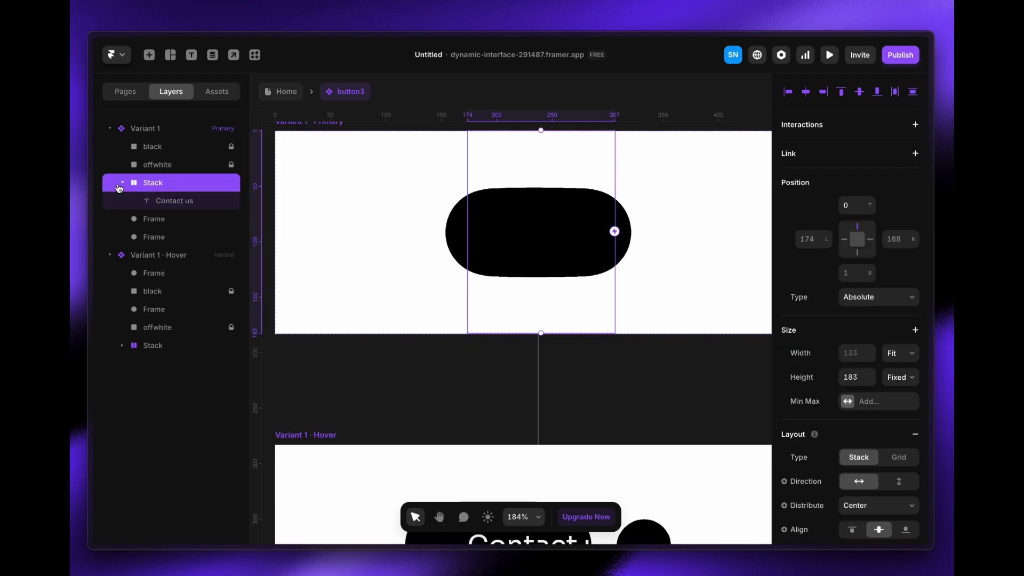
{"action": "left_click", "coordinate": [119, 185]}
{"action": "scroll", "coordinate": [889, 464], "scroll_direction": "down", "scroll_amount": 5}
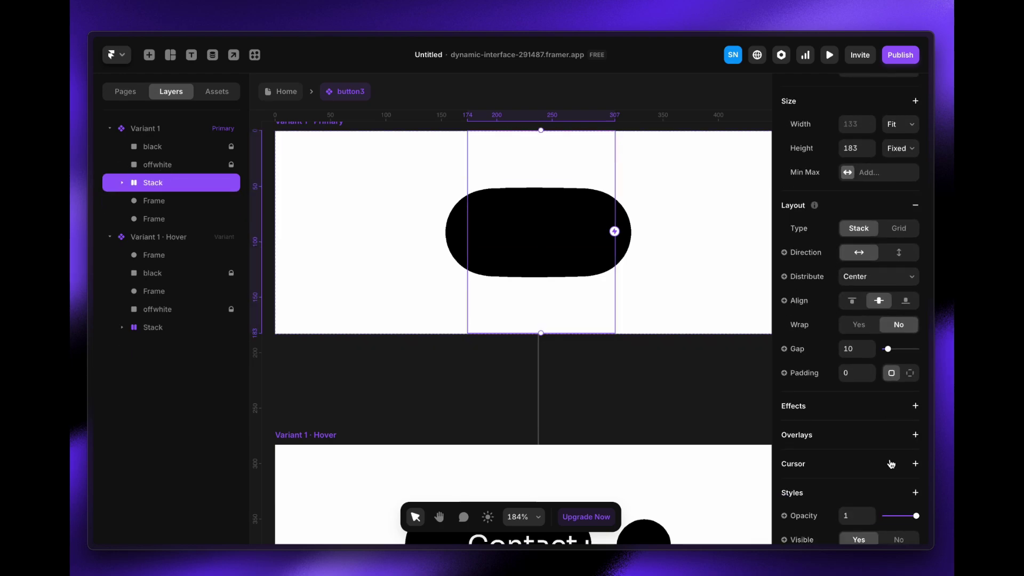
{"action": "scroll", "coordinate": [859, 447], "scroll_direction": "down", "scroll_amount": 4}
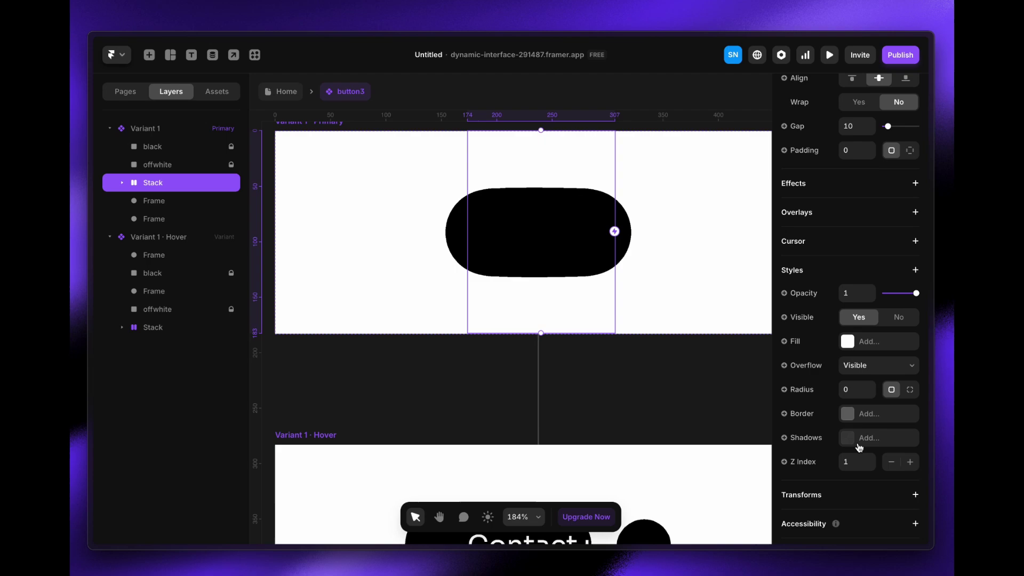
{"action": "triple_click", "coordinate": [869, 460]}
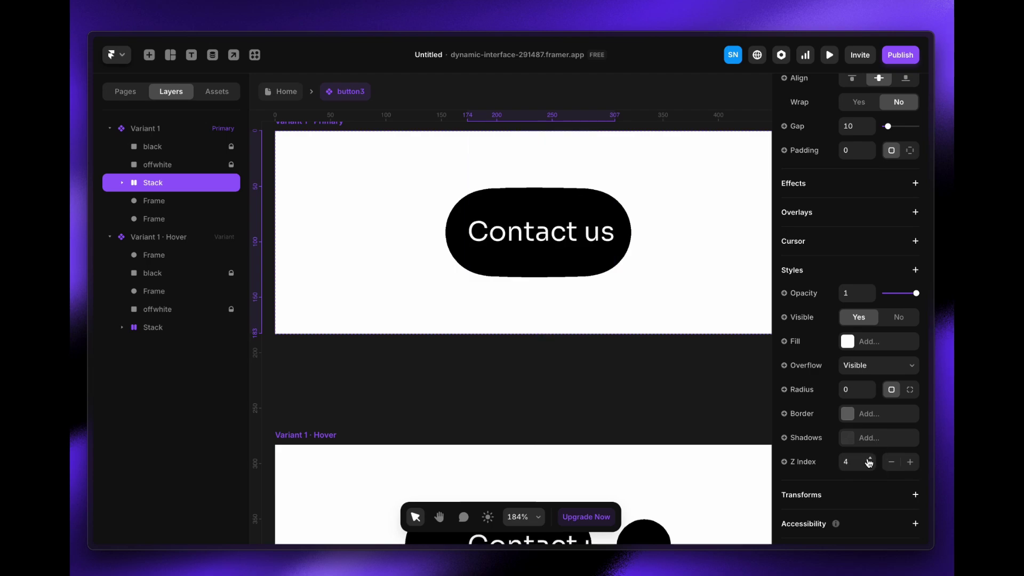
{"action": "left_click", "coordinate": [868, 460]}
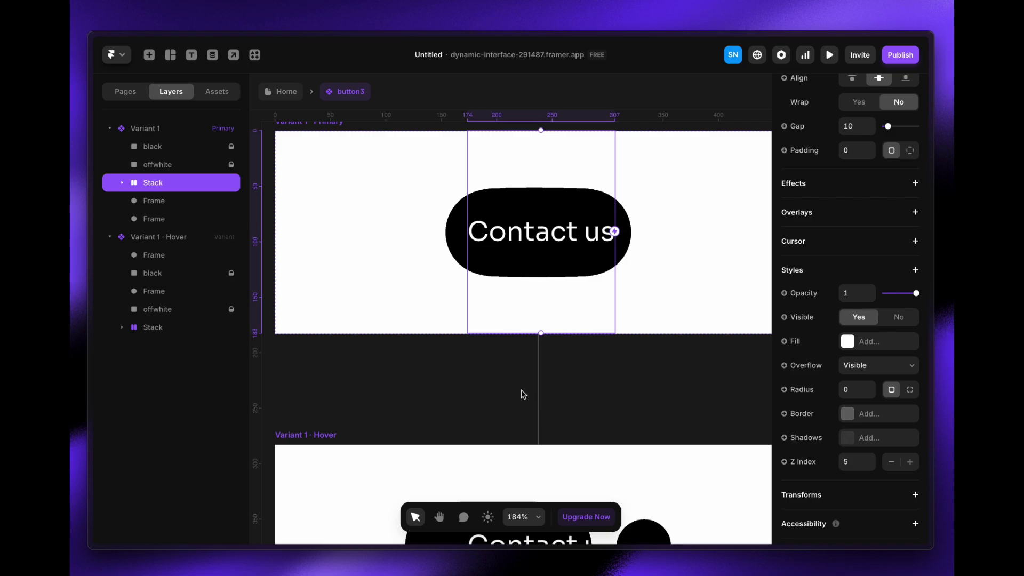
- Move the Hover variant's "Contact us" stack left onto the black pill, 136 from the frame's left edge
{"action": "scroll", "coordinate": [524, 394], "scroll_direction": "down", "scroll_amount": 3}
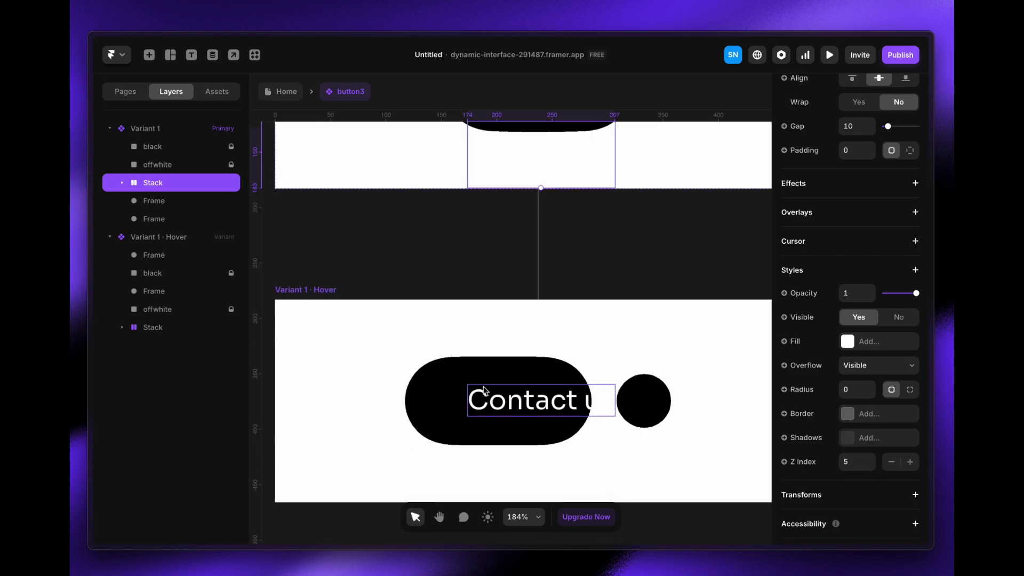
{"action": "left_click", "coordinate": [524, 378]}
{"action": "left_click", "coordinate": [338, 291]}
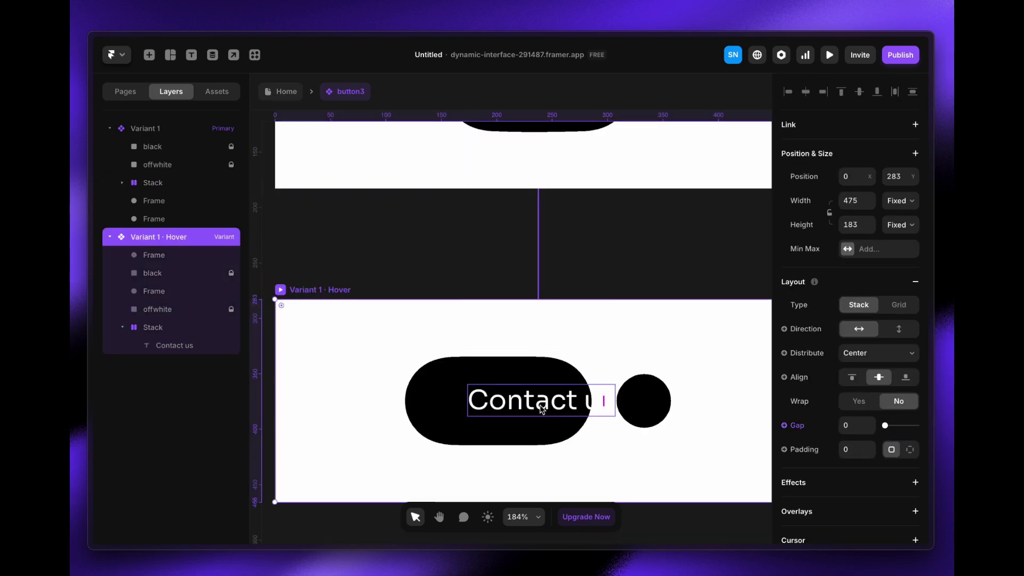
{"action": "scroll", "coordinate": [520, 393], "scroll_direction": "down", "scroll_amount": 2}
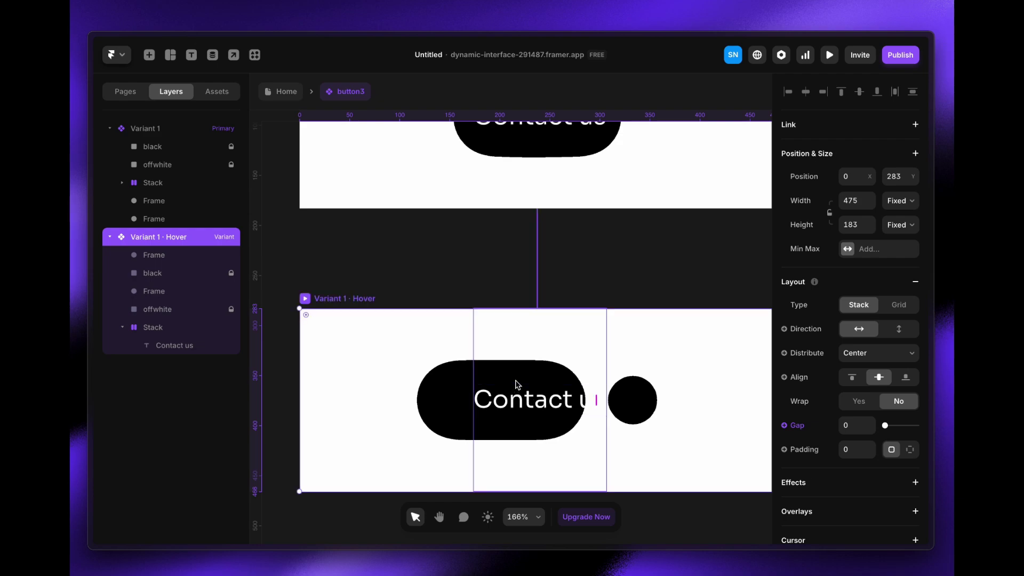
{"action": "left_click", "coordinate": [173, 330]}
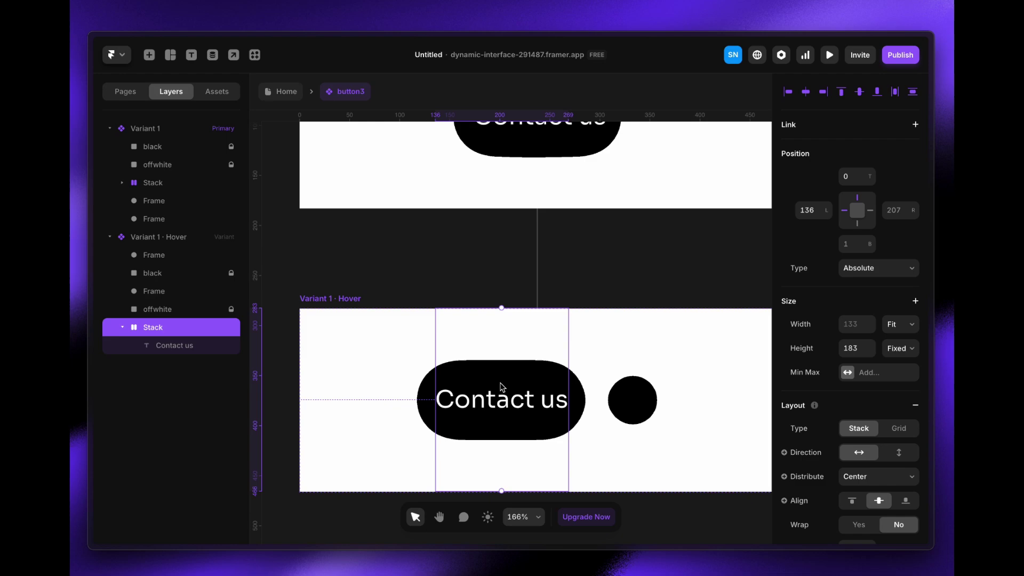
{"action": "left_click", "coordinate": [122, 328]}
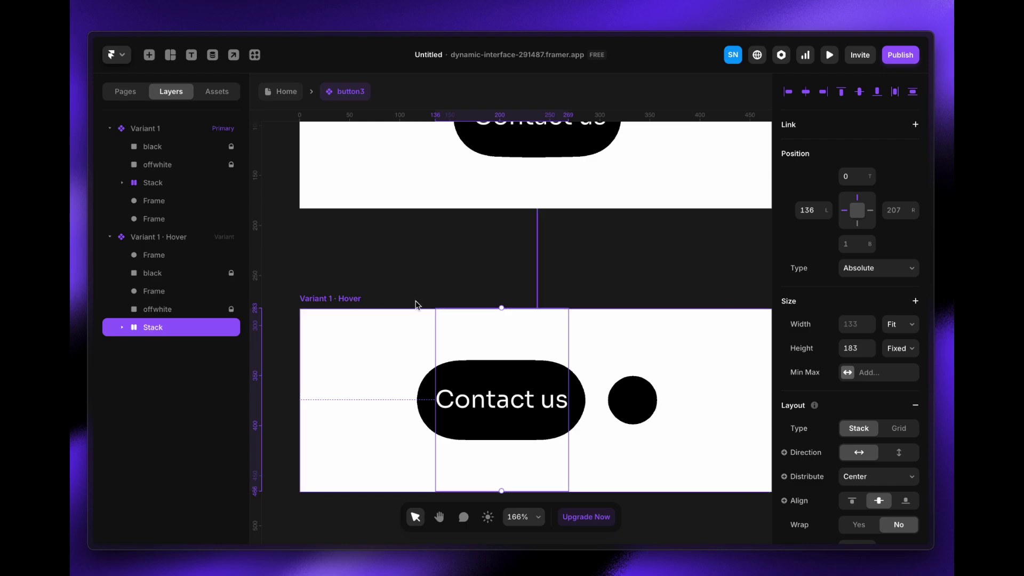
{"action": "left_click", "coordinate": [123, 328]}
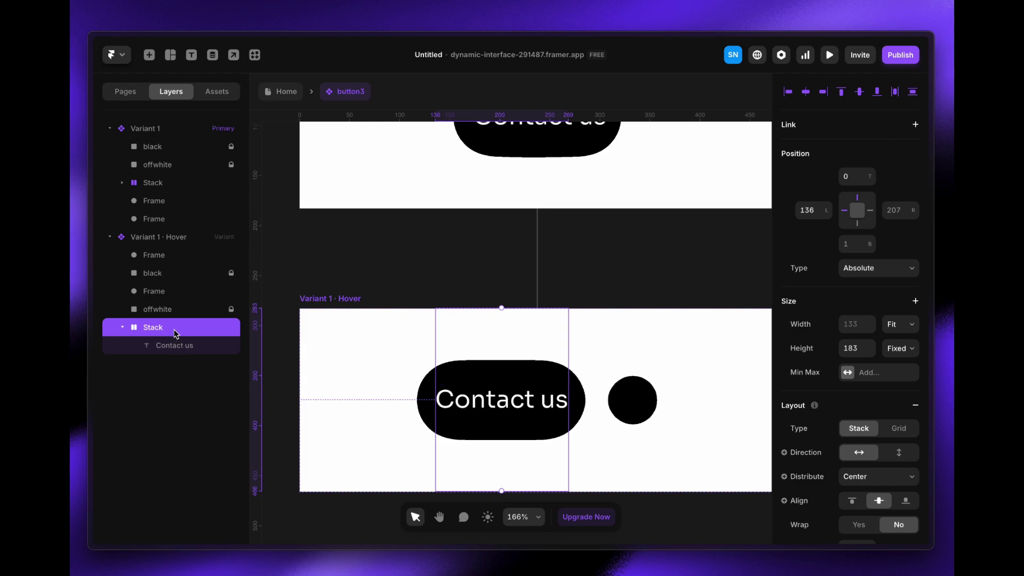
{"action": "left_click", "coordinate": [122, 327]}
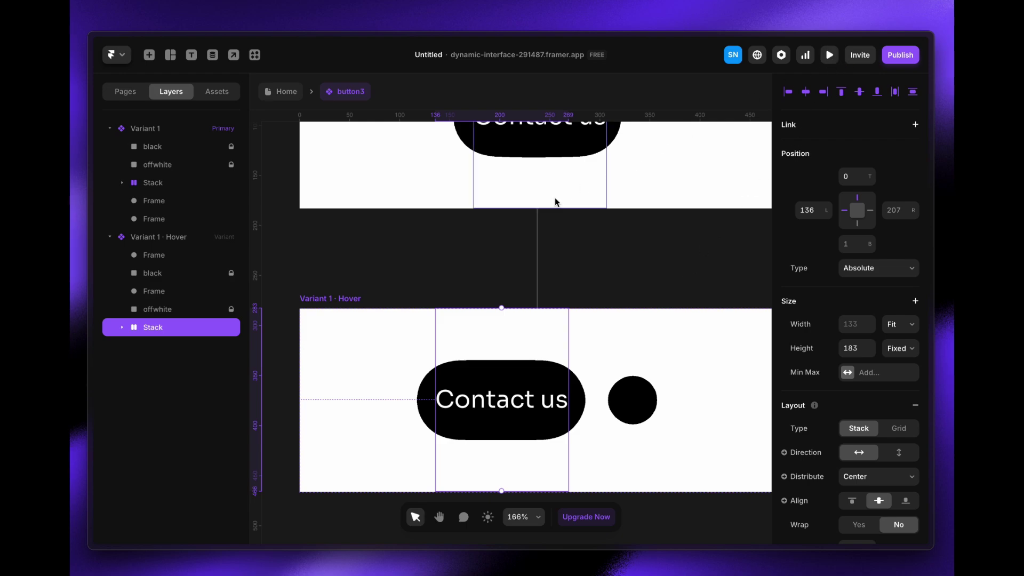
- Preview the button3 component from Variant 1 to check its hover animation, and return to the canvas
{"action": "scroll", "coordinate": [457, 276], "scroll_direction": "up", "scroll_amount": 5}
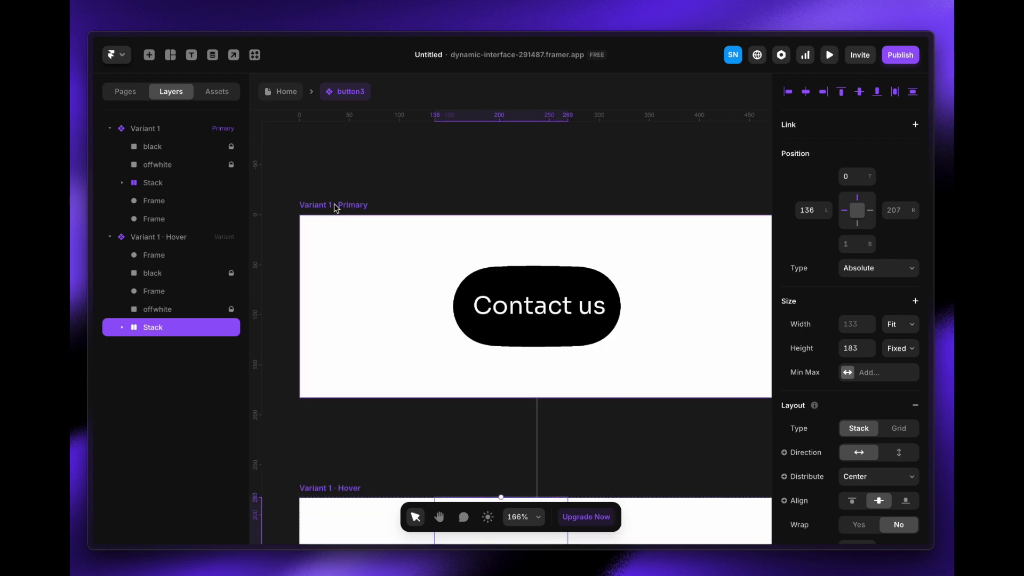
{"action": "left_click", "coordinate": [337, 207]}
{"action": "left_click", "coordinate": [675, 152]}
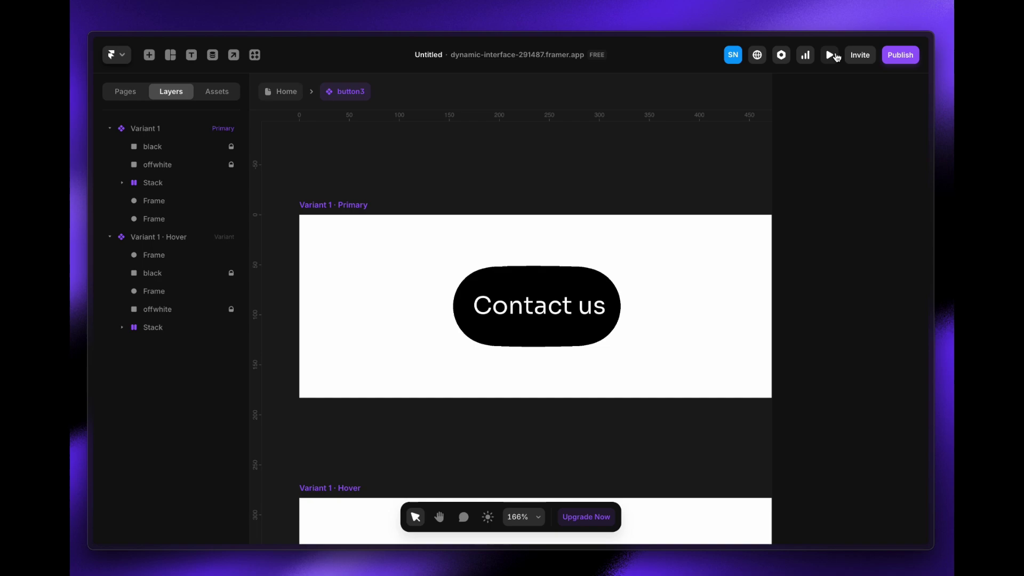
{"action": "left_click", "coordinate": [831, 55]}
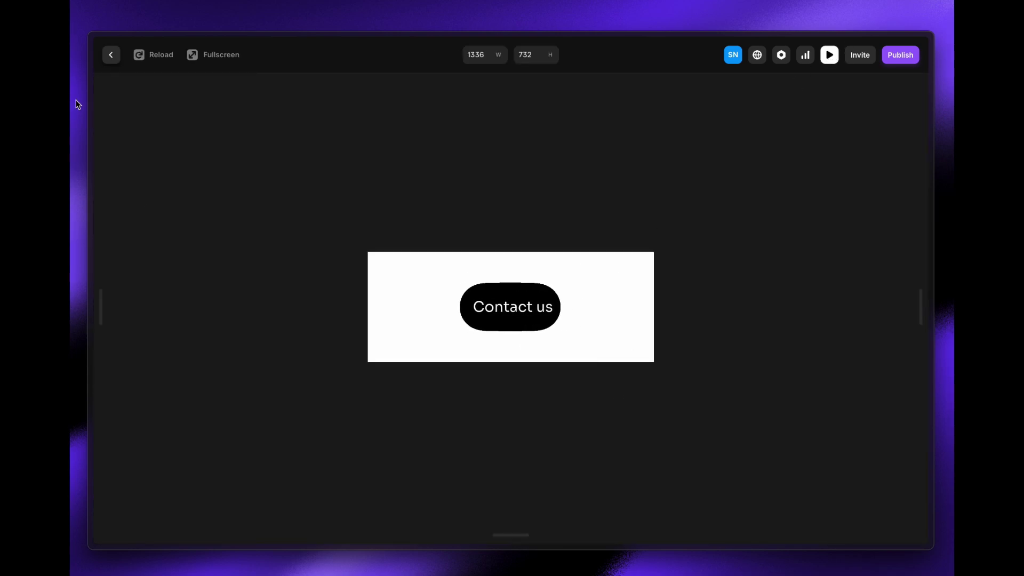
{"action": "left_click", "coordinate": [109, 56]}
- Set the time of Variant 1's Spring transition to 1.6 s
{"action": "left_click", "coordinate": [667, 277]}
{"action": "scroll", "coordinate": [839, 406], "scroll_direction": "down", "scroll_amount": 5}
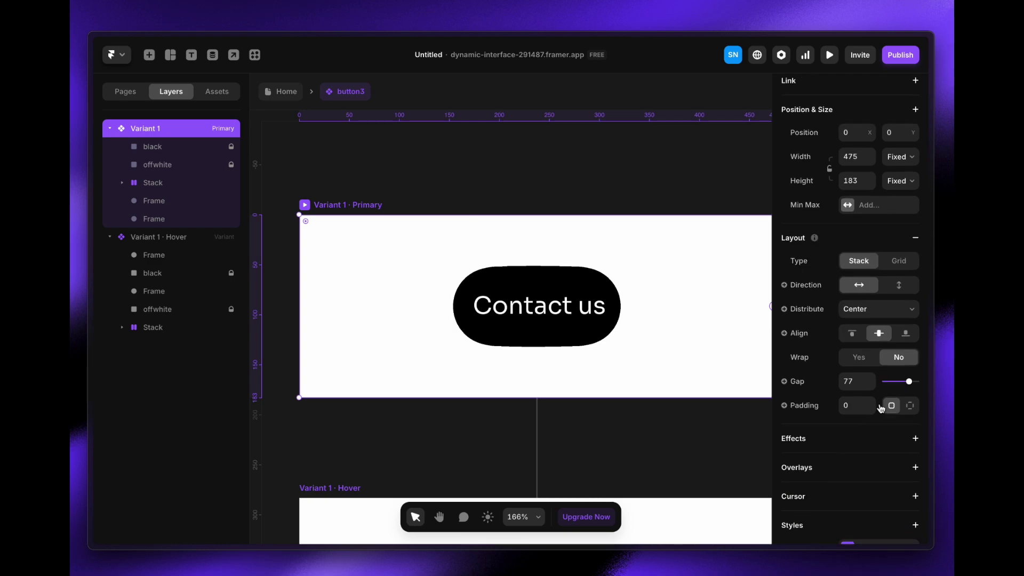
{"action": "left_click", "coordinate": [855, 404]}
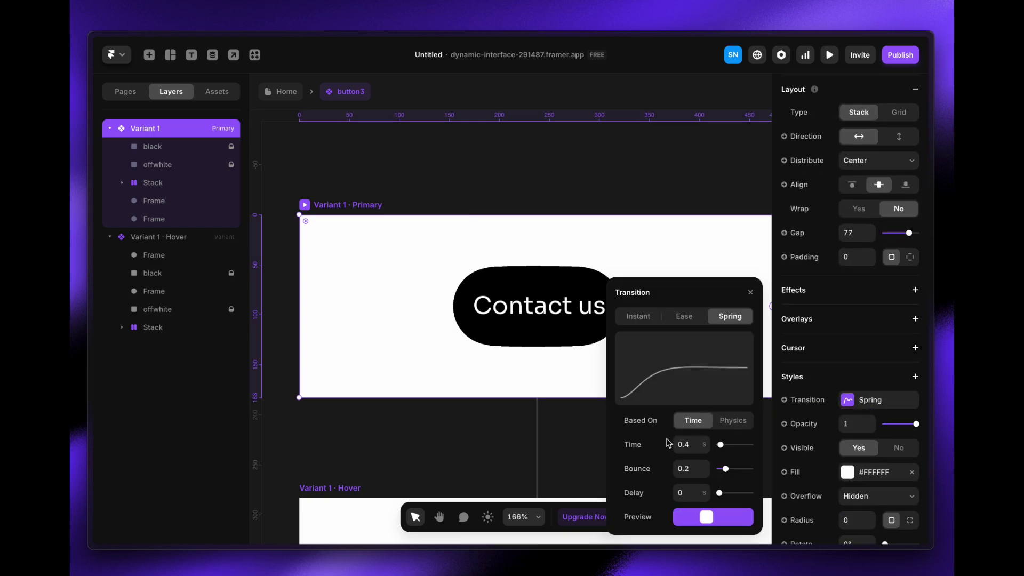
{"action": "left_click", "coordinate": [692, 445]}
{"action": "type", "text": "1"}
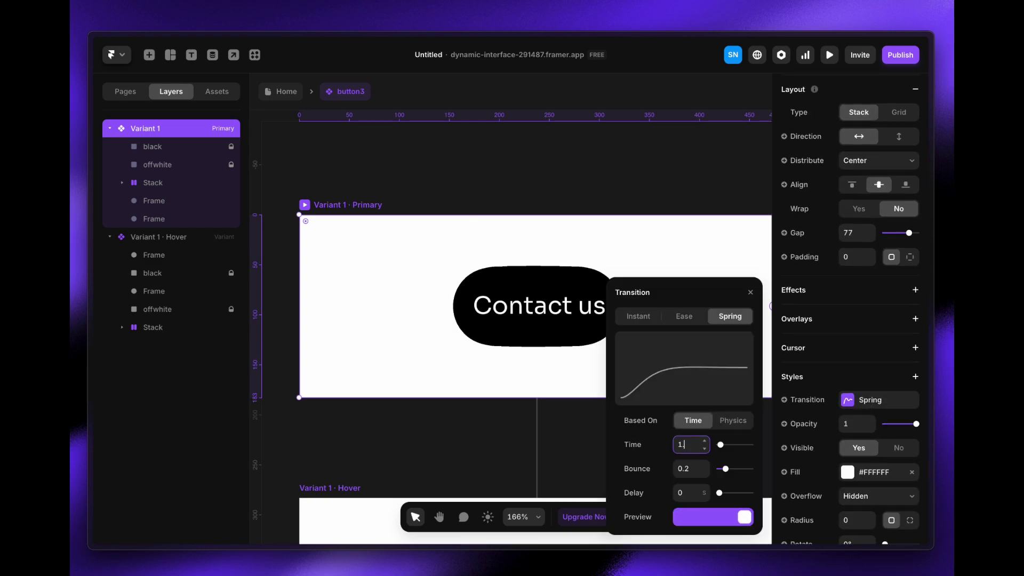
{"action": "type", "text": ".5"}
{"action": "key", "text": "BackSpace"}
{"action": "type", "text": "6"}
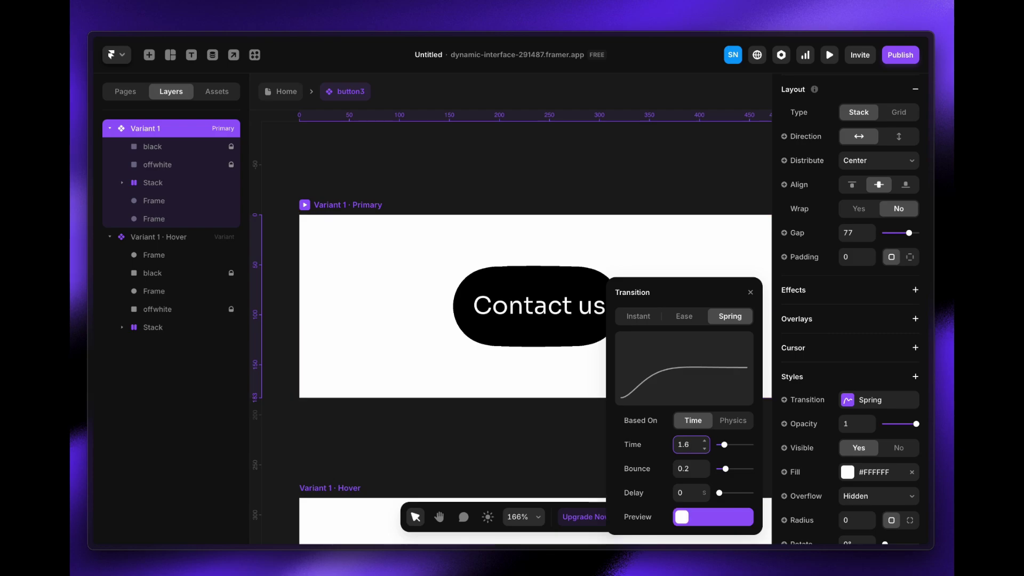
{"action": "left_click", "coordinate": [510, 190]}
- Preview the slower "Contact us" button animation, also in fullscreen, and return to the canvas
{"action": "left_click", "coordinate": [830, 55]}
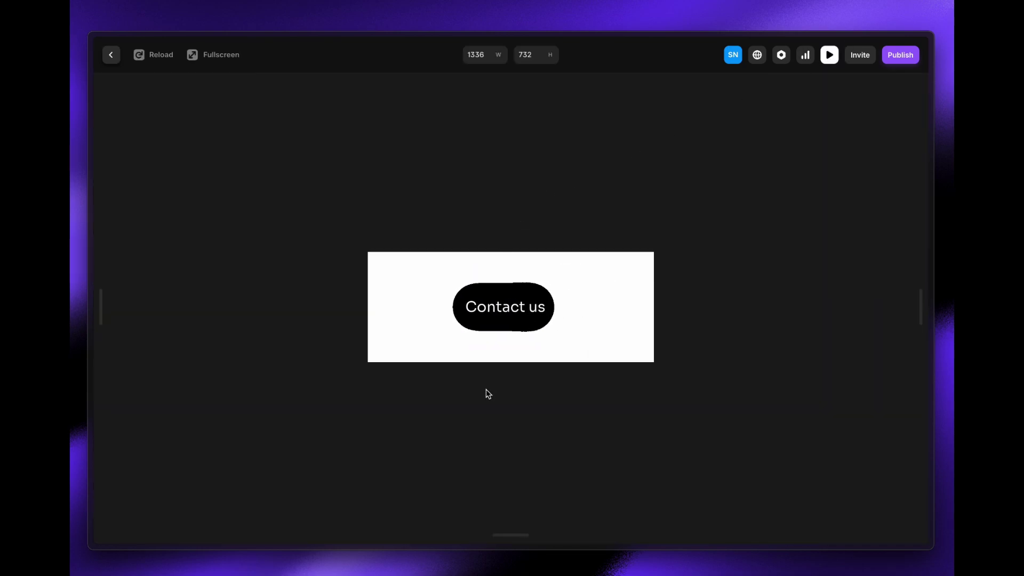
{"action": "key", "text": "f"}
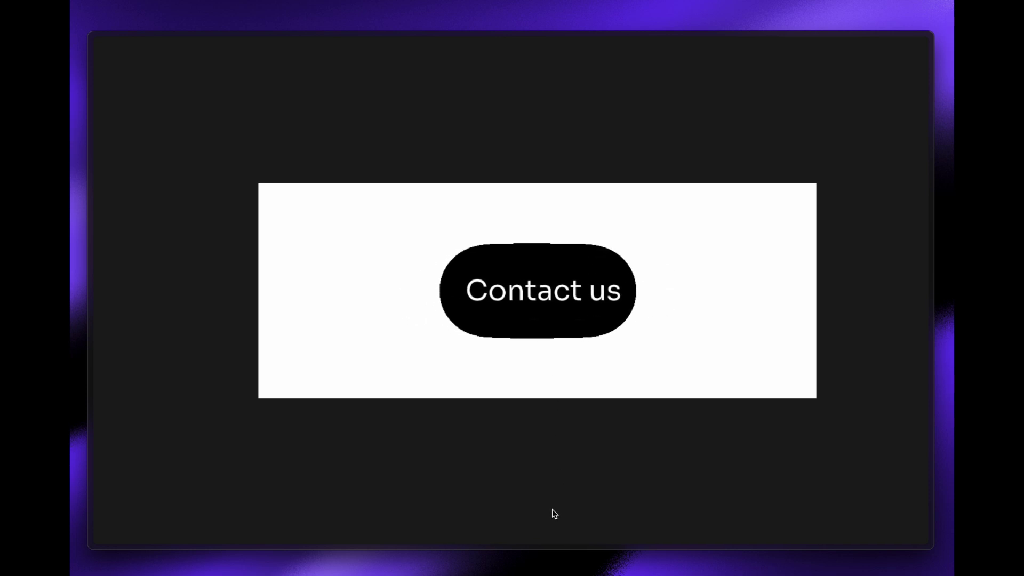
{"action": "key", "text": "f"}
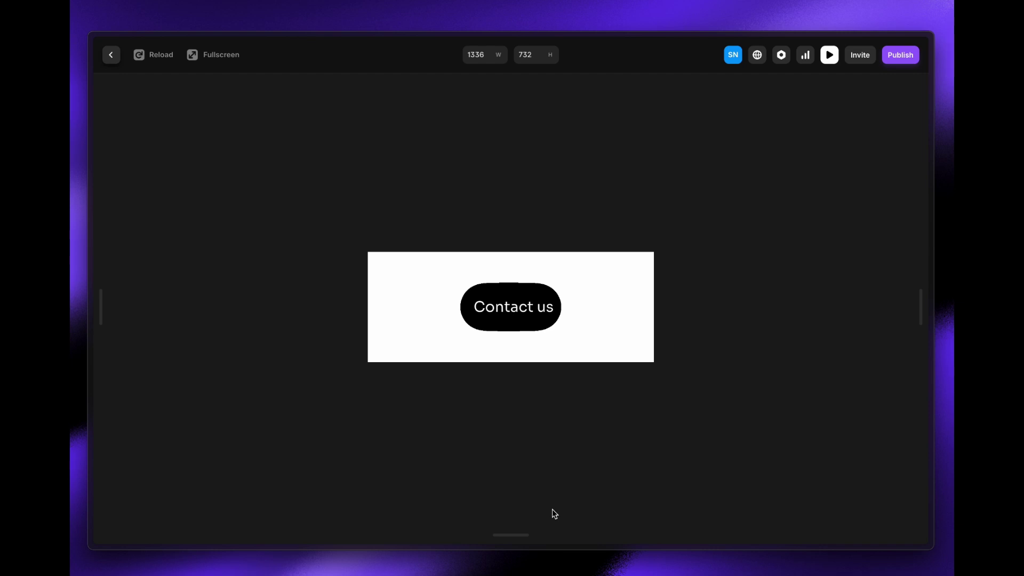
{"action": "key", "text": "Escape"}
{"action": "scroll", "coordinate": [288, 180], "scroll_direction": "up", "scroll_amount": 2}
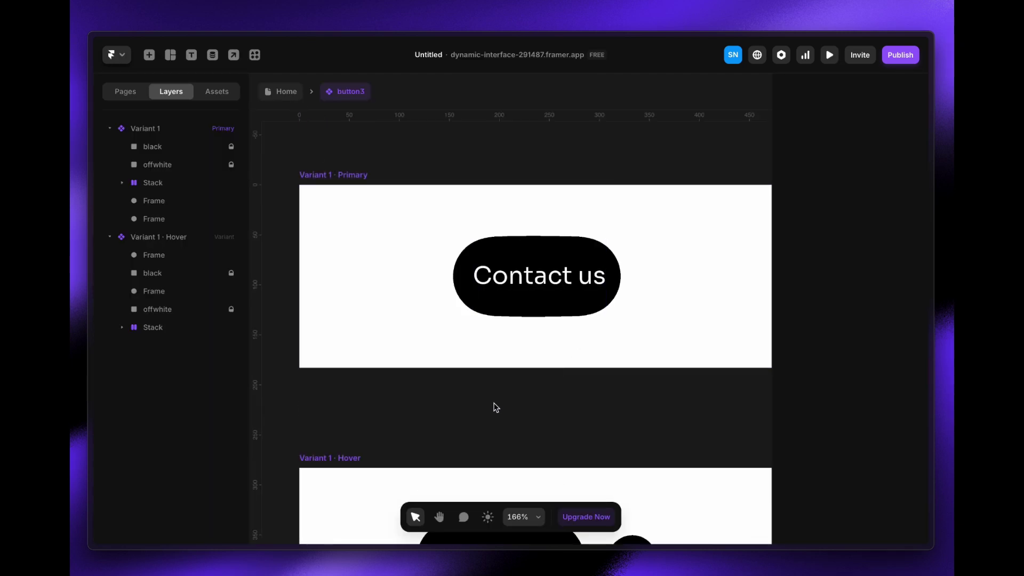
- Switch to the Excalidraw board and review the layer diagram, the STEP 1 to STEP 3 notes and the Avoid note
{"action": "mouse_move", "coordinate": [91, 279]}
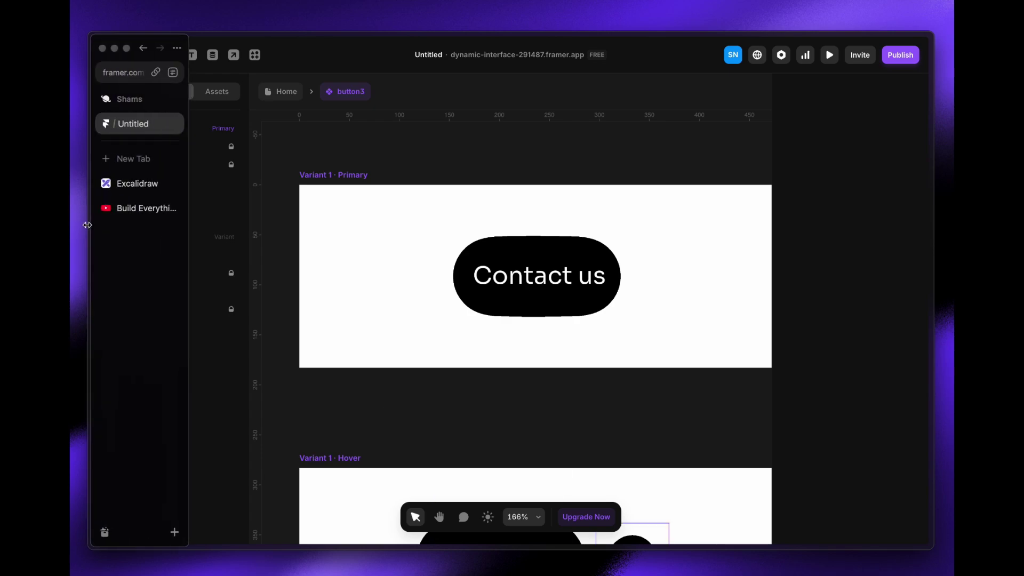
{"action": "left_click", "coordinate": [120, 184]}
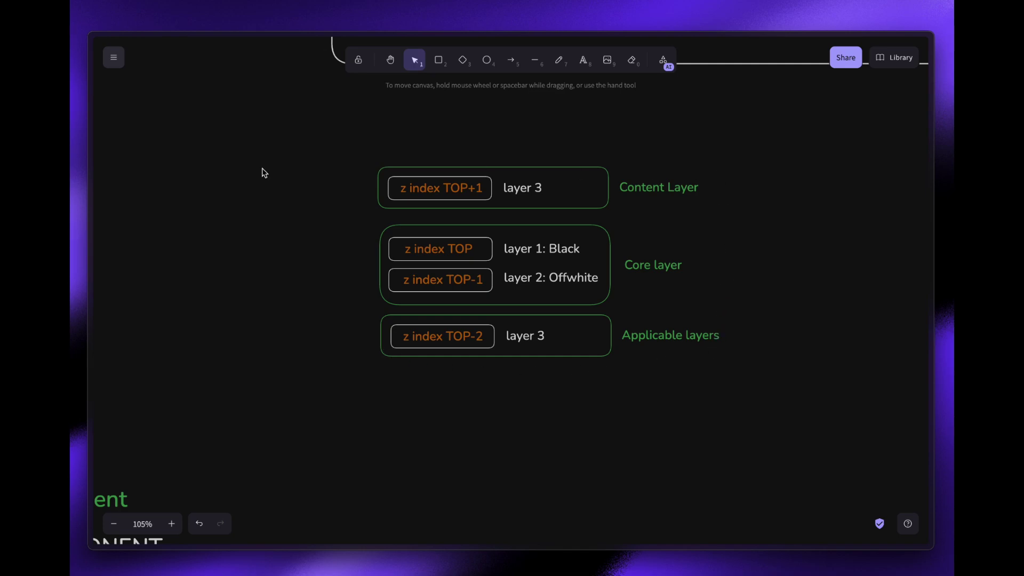
{"action": "scroll", "coordinate": [229, 395], "scroll_direction": "down", "scroll_amount": 3}
{"action": "scroll", "coordinate": [366, 421], "scroll_direction": "down", "scroll_amount": 2}
{"action": "scroll", "coordinate": [389, 411], "scroll_direction": "up", "scroll_amount": 1}
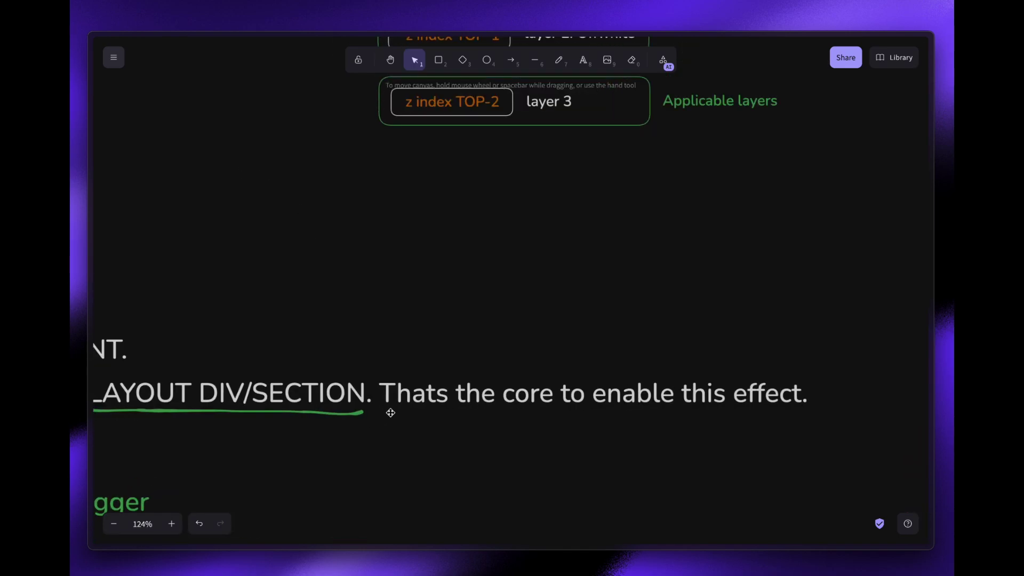
{"action": "scroll", "coordinate": [389, 412], "scroll_direction": "down", "scroll_amount": 5}
{"action": "left_click_drag", "start_coordinate": [447, 451], "coordinate": [560, 297]}
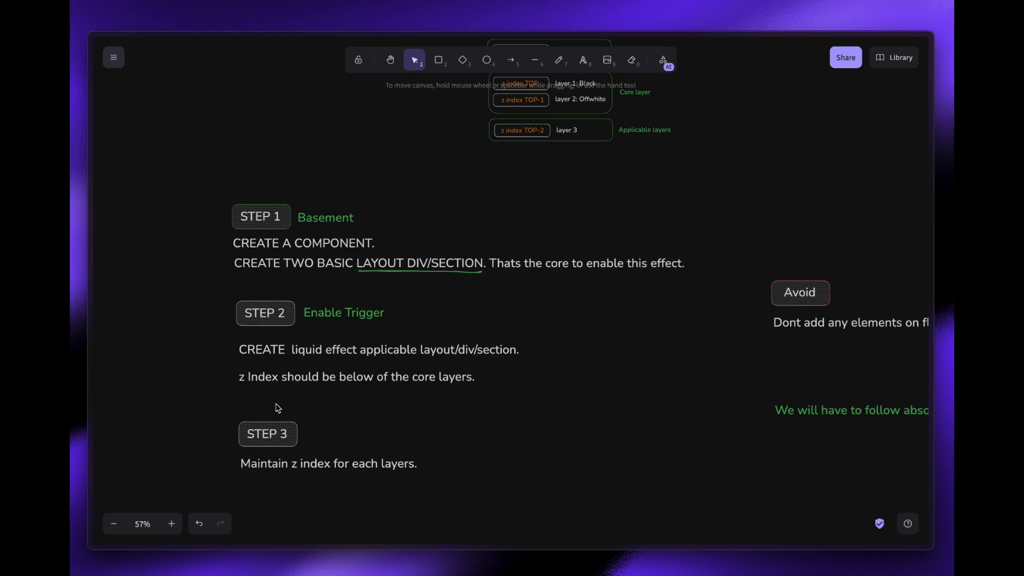
{"action": "left_click_drag", "start_coordinate": [792, 344], "coordinate": [633, 366]}
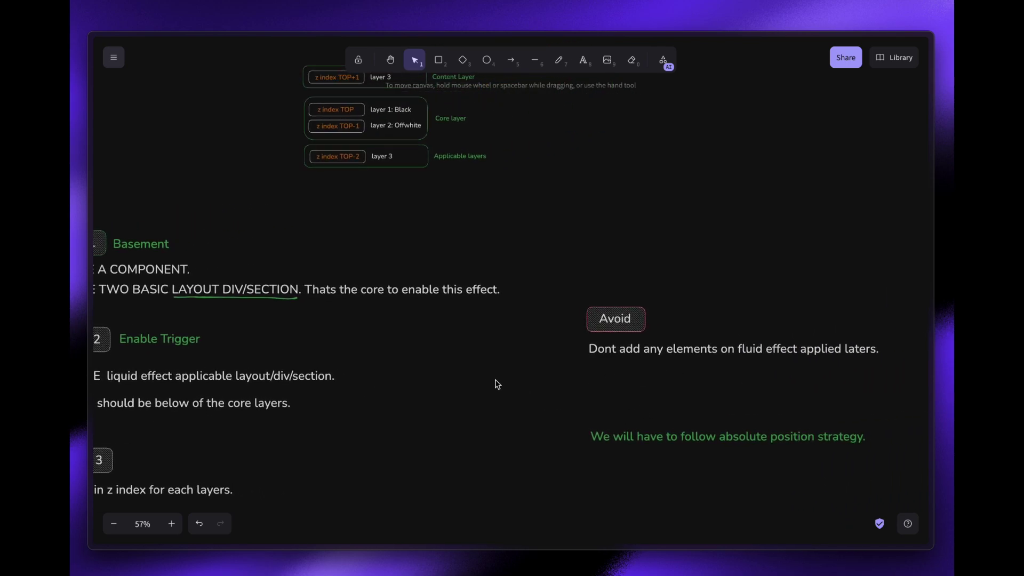
{"action": "scroll", "coordinate": [285, 355], "scroll_direction": "left", "scroll_amount": 3}
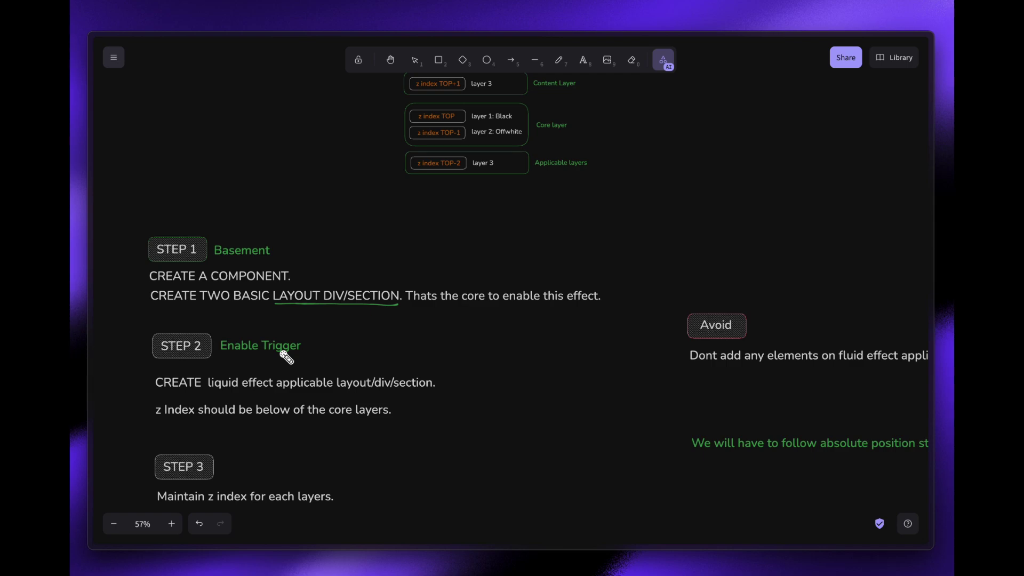
{"action": "scroll", "coordinate": [289, 356], "scroll_direction": "up", "scroll_amount": 2}
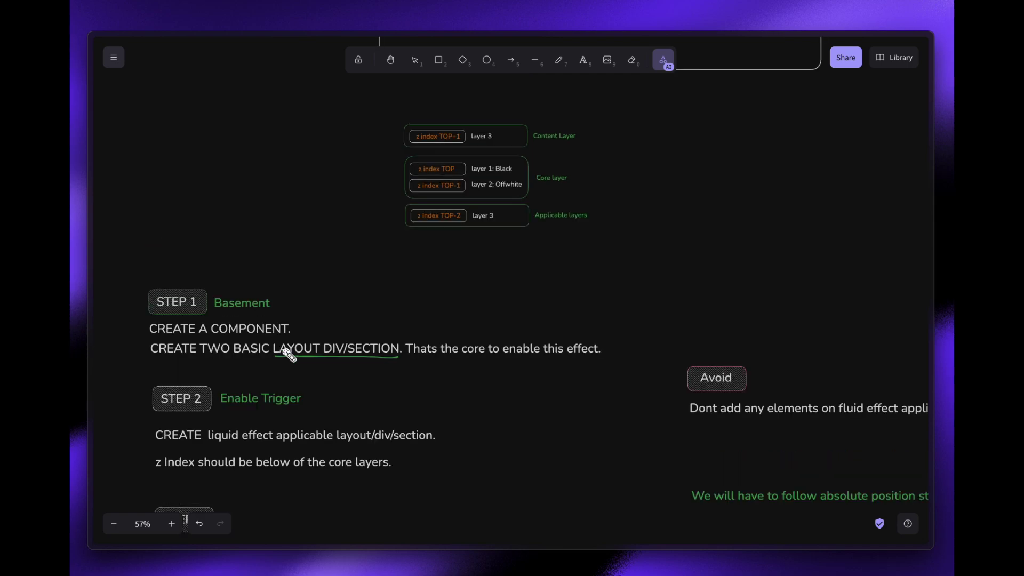